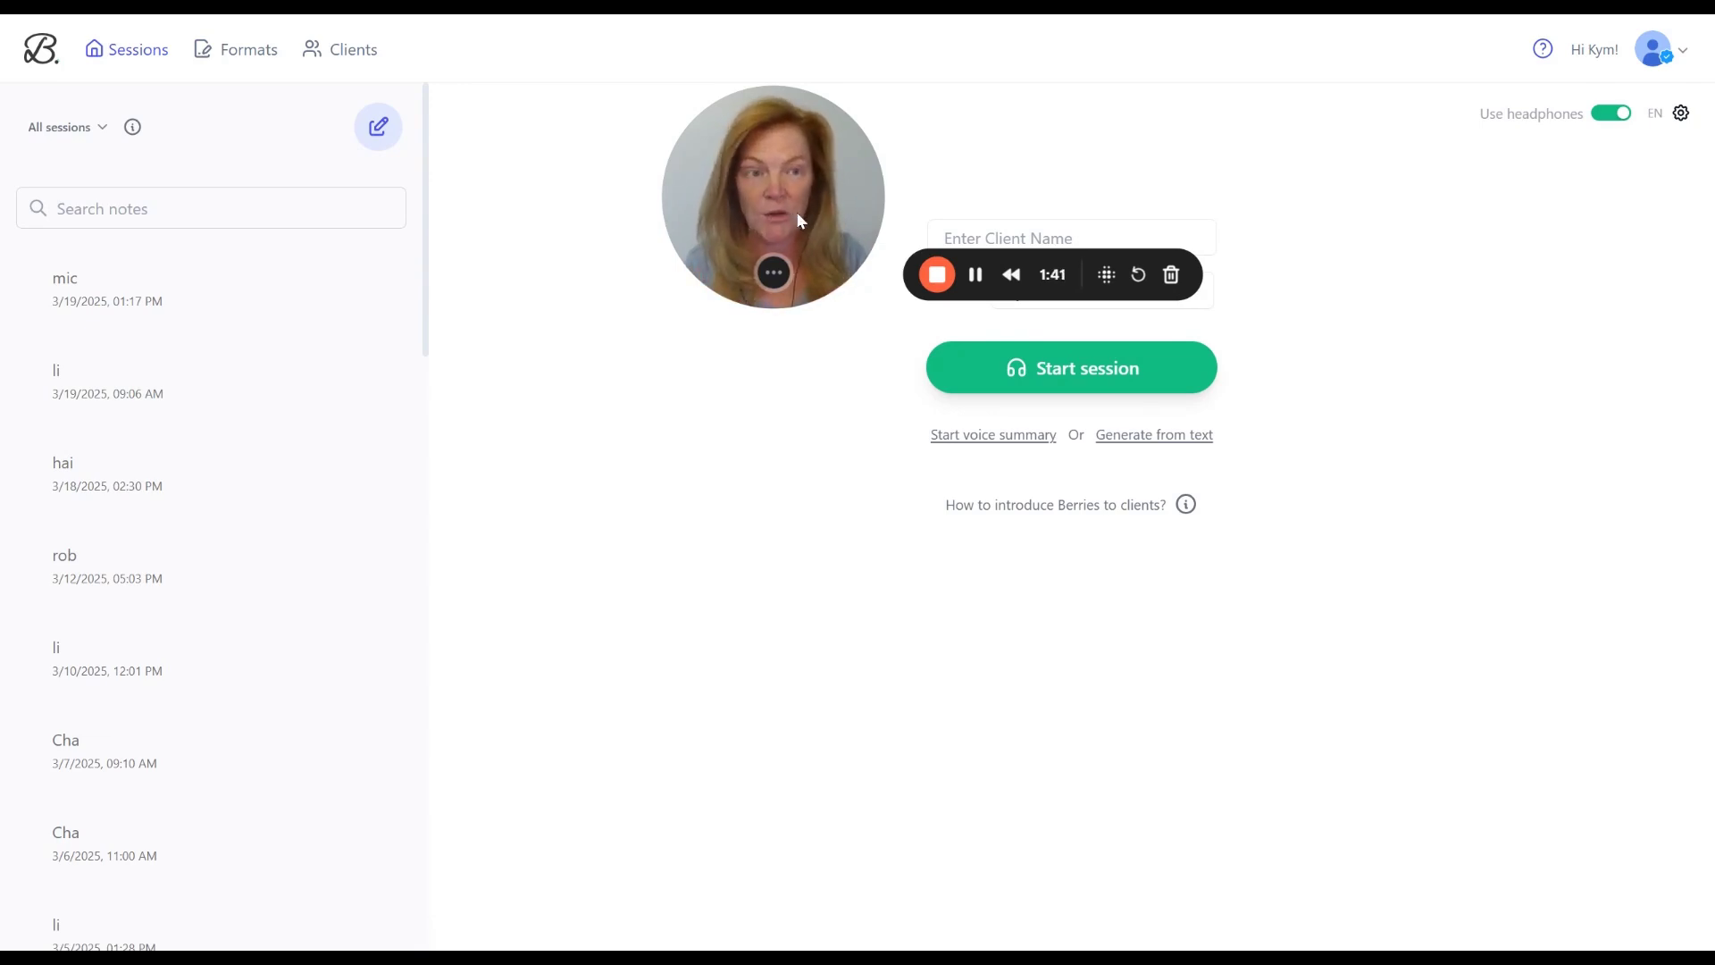
Open the note preferences in the account settings and review them down to the record storage settings.
left_click(1653, 49)
left_click(1526, 387)
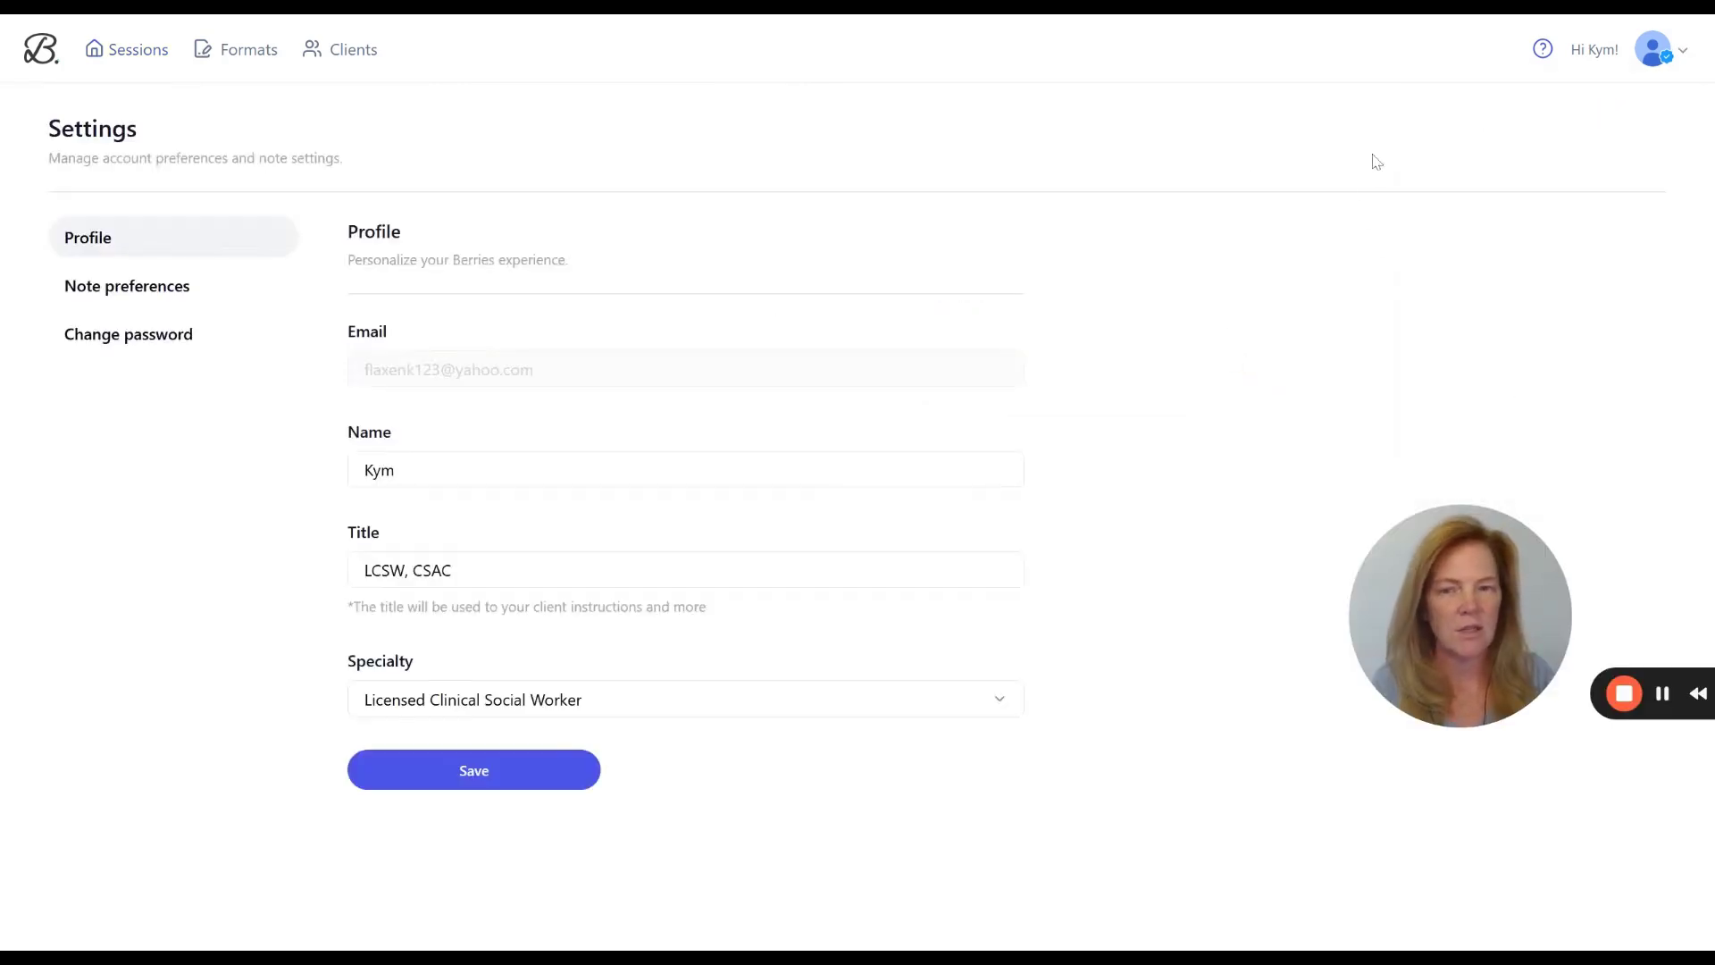
left_click(132, 295)
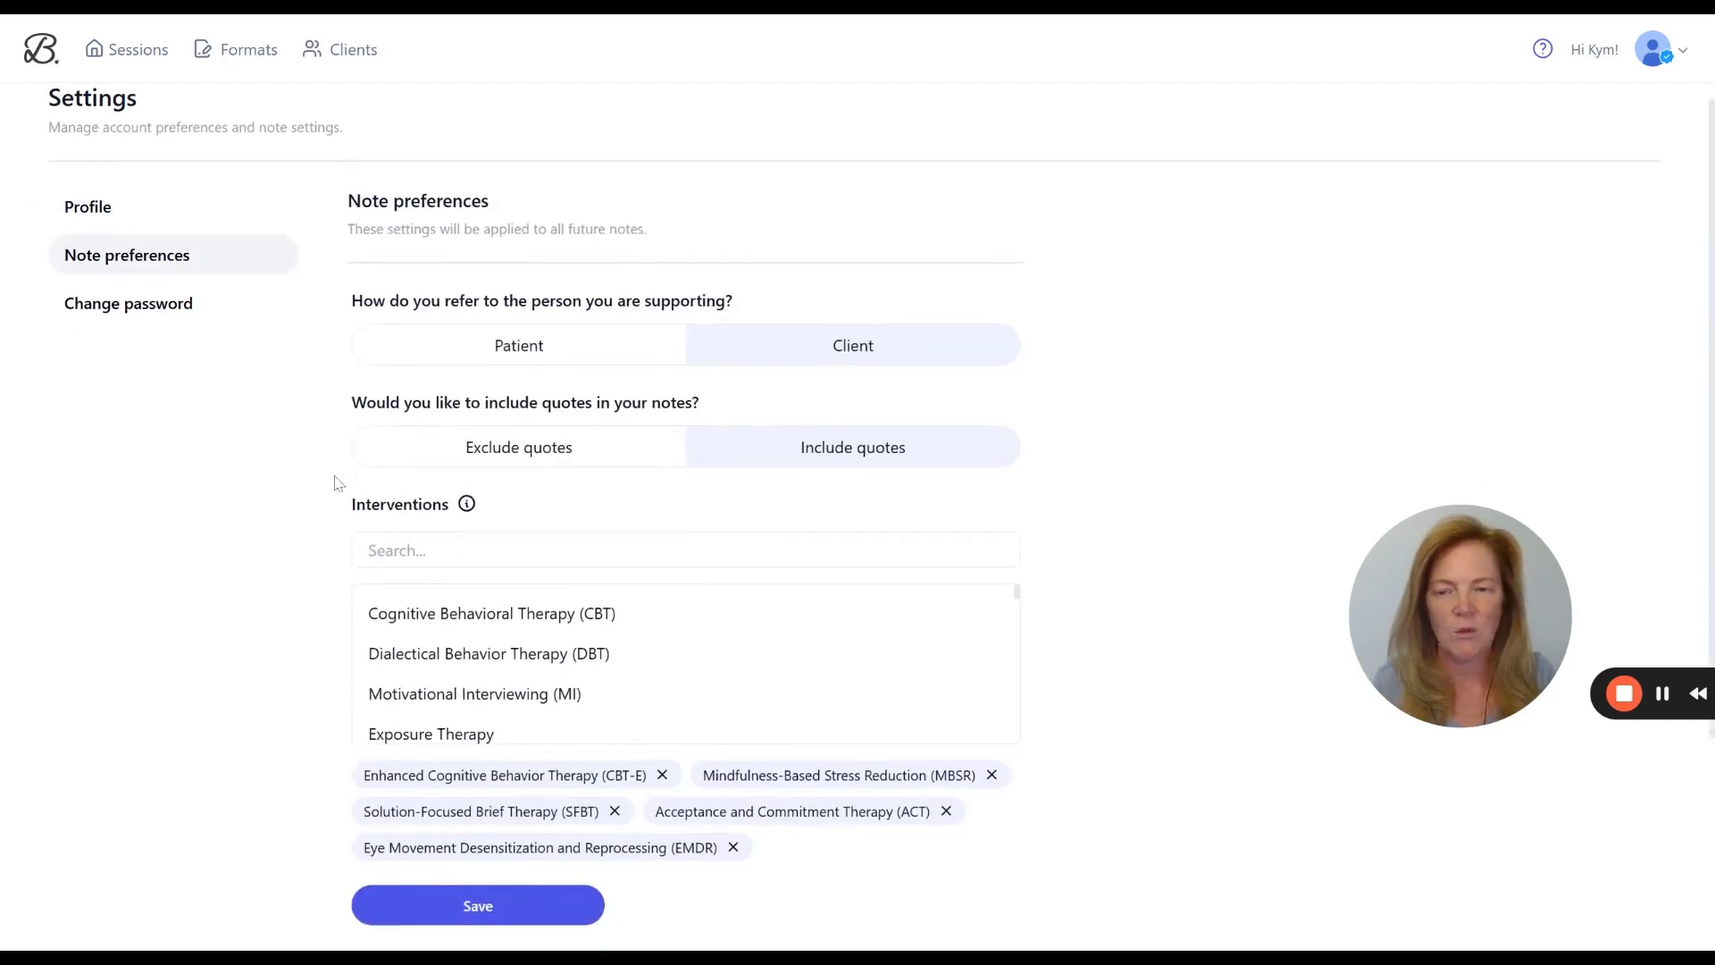
scroll(337, 480, "down", 3)
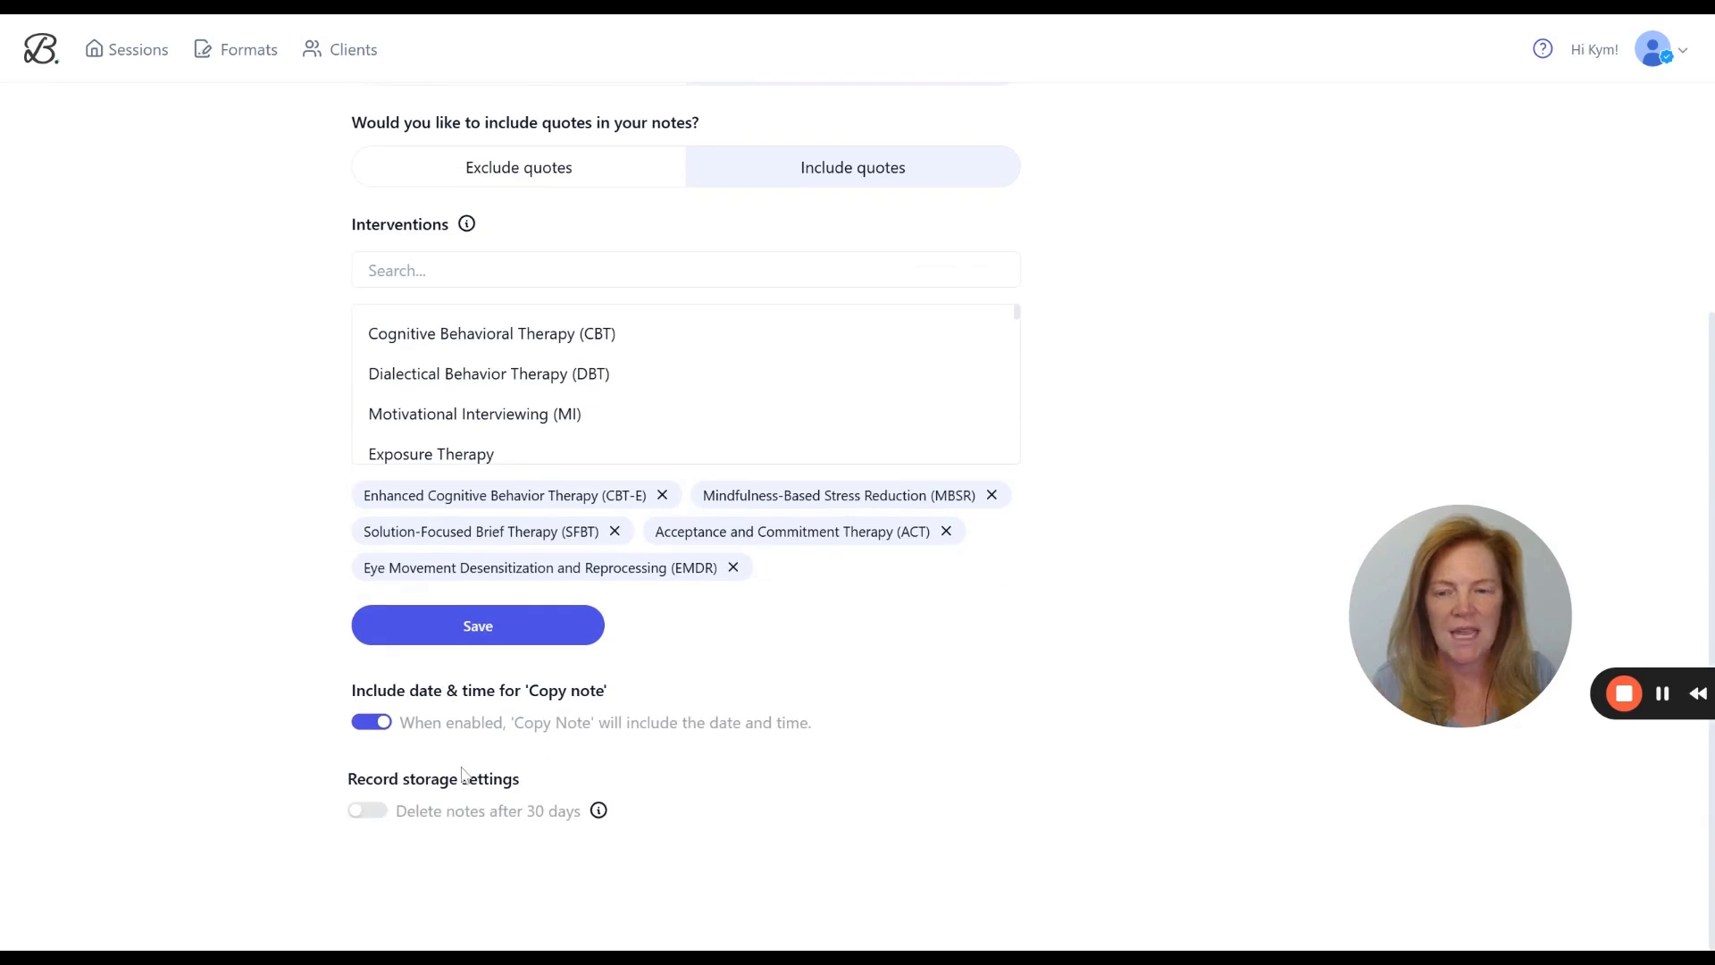
left_click_drag(357, 777, 657, 791)
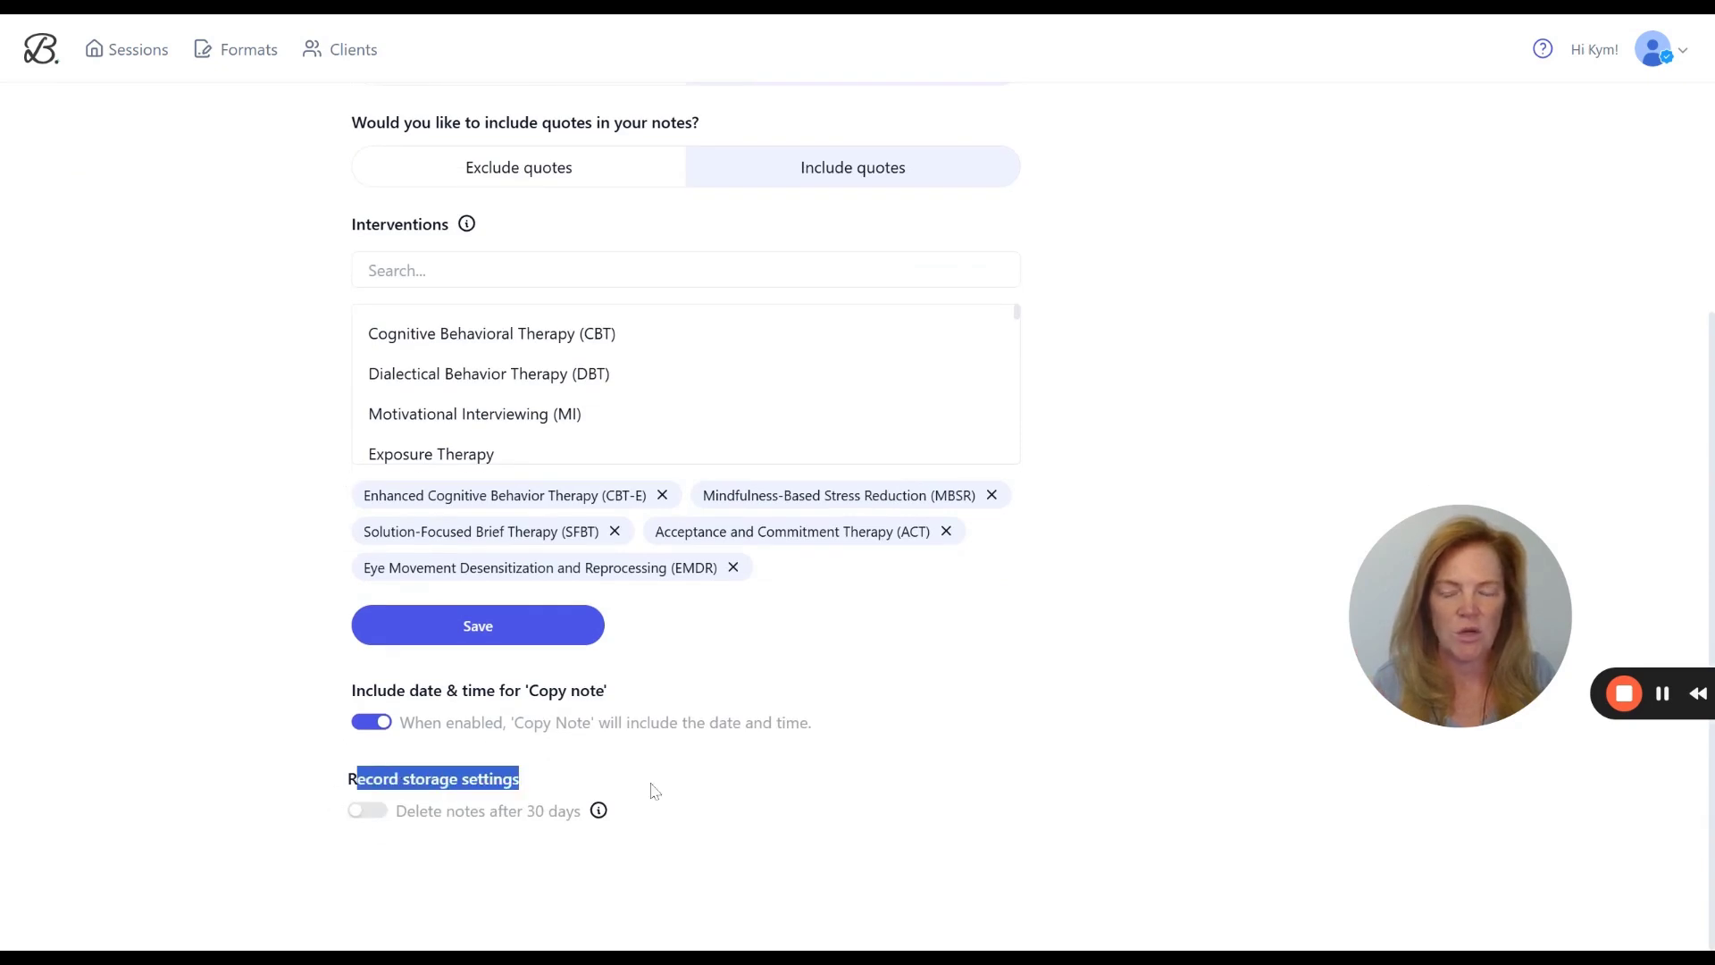
left_click(431, 844)
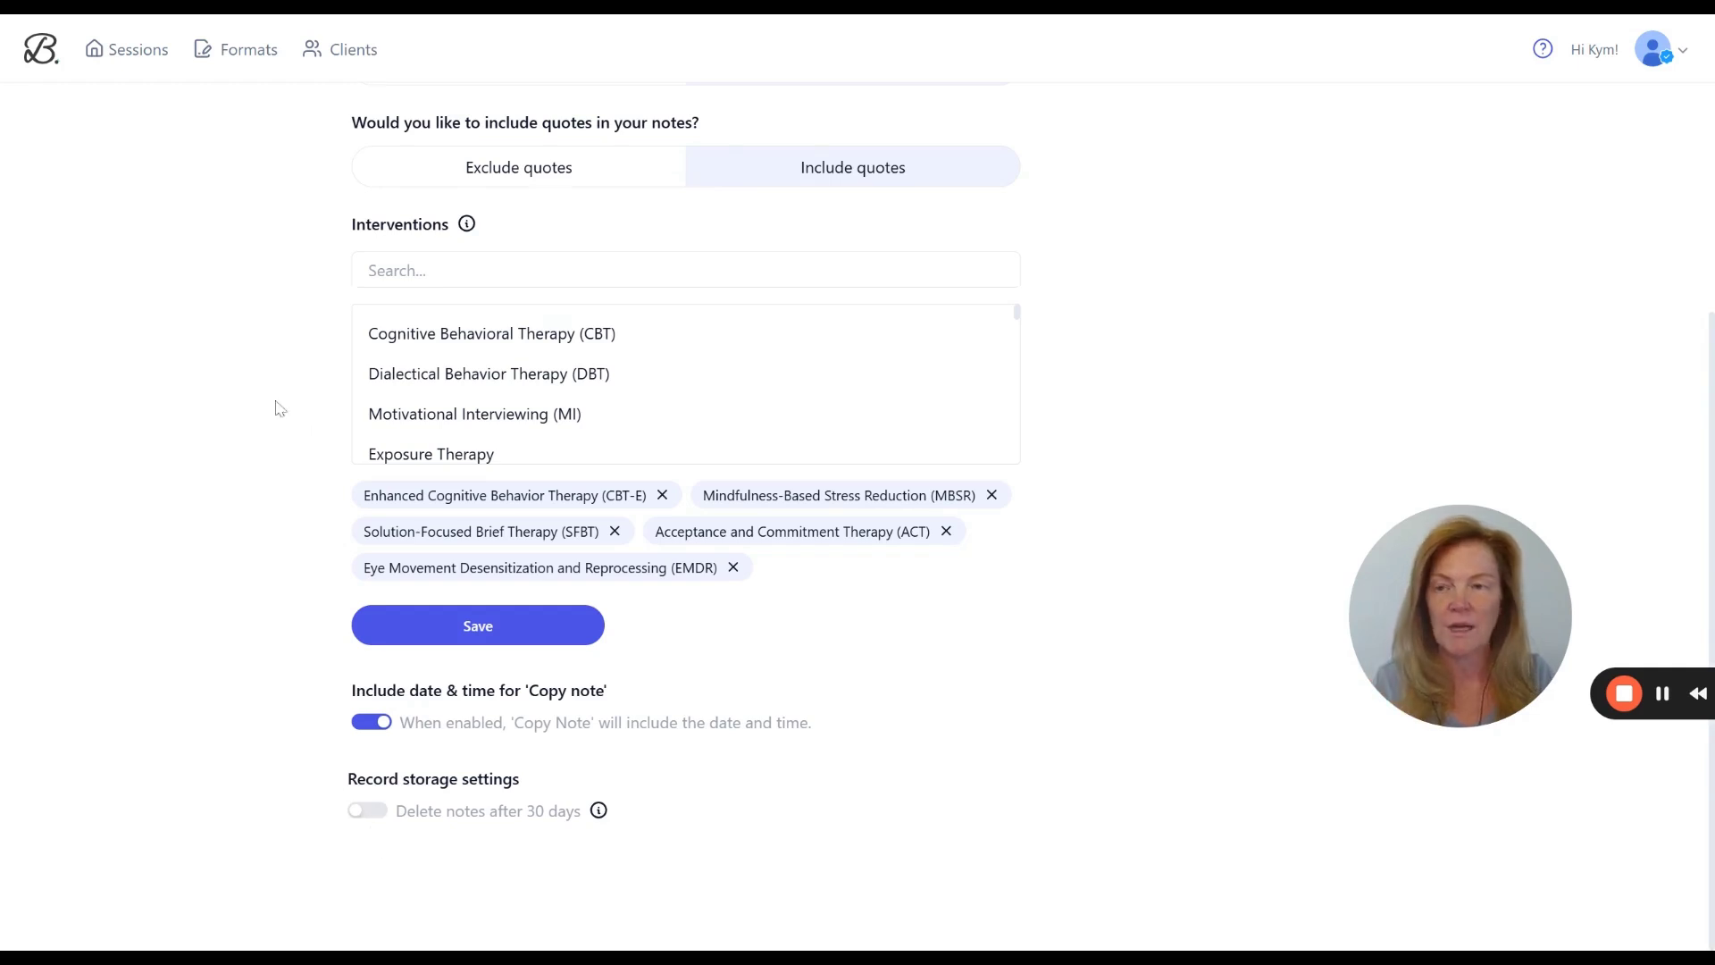
Return to the sessions page, go to the client list and open the third client's record.
left_click(125, 54)
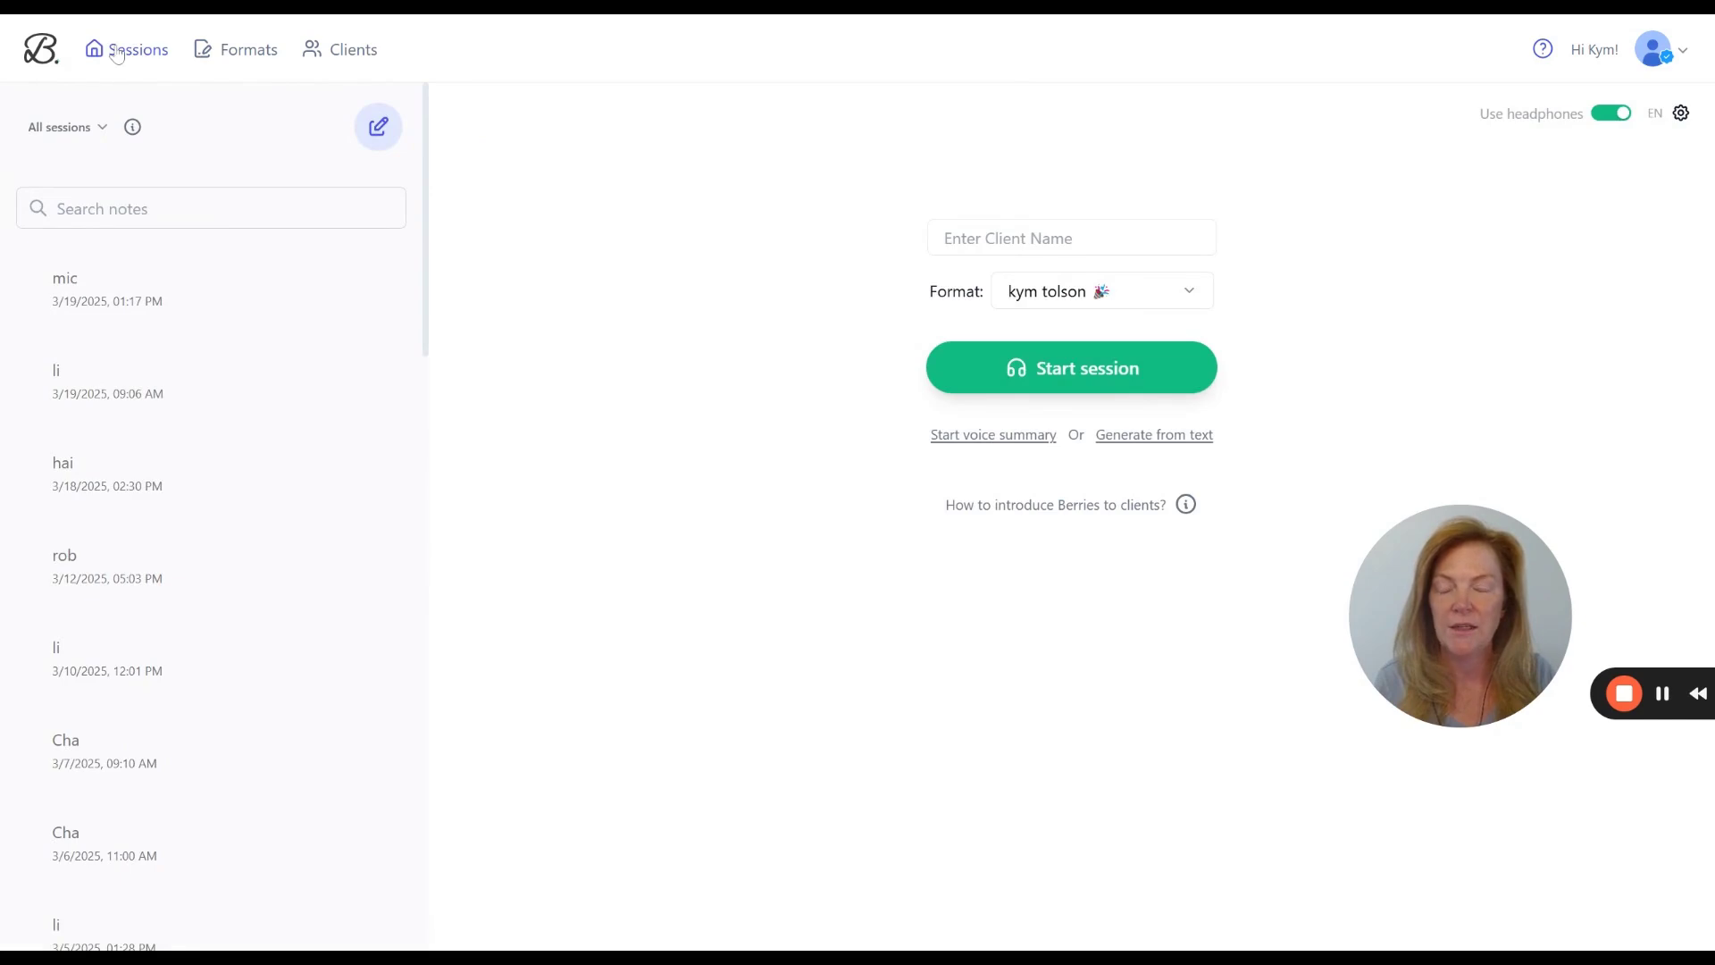
left_click_drag(411, 52, 307, 61)
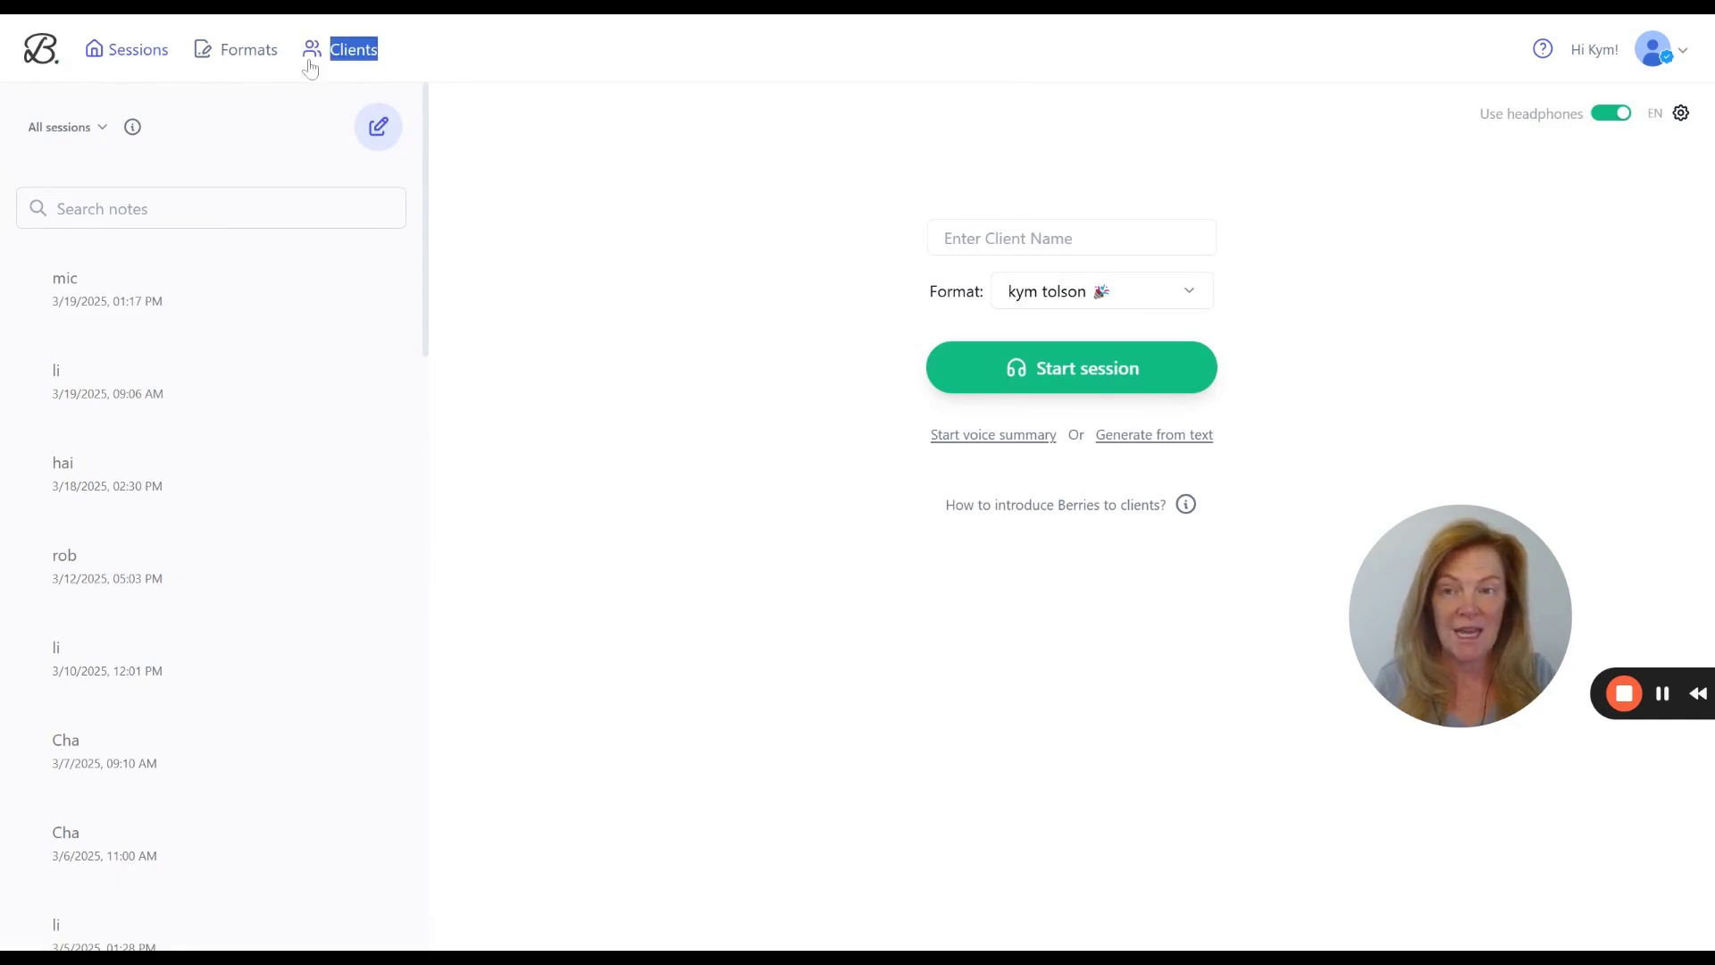
left_click(369, 54)
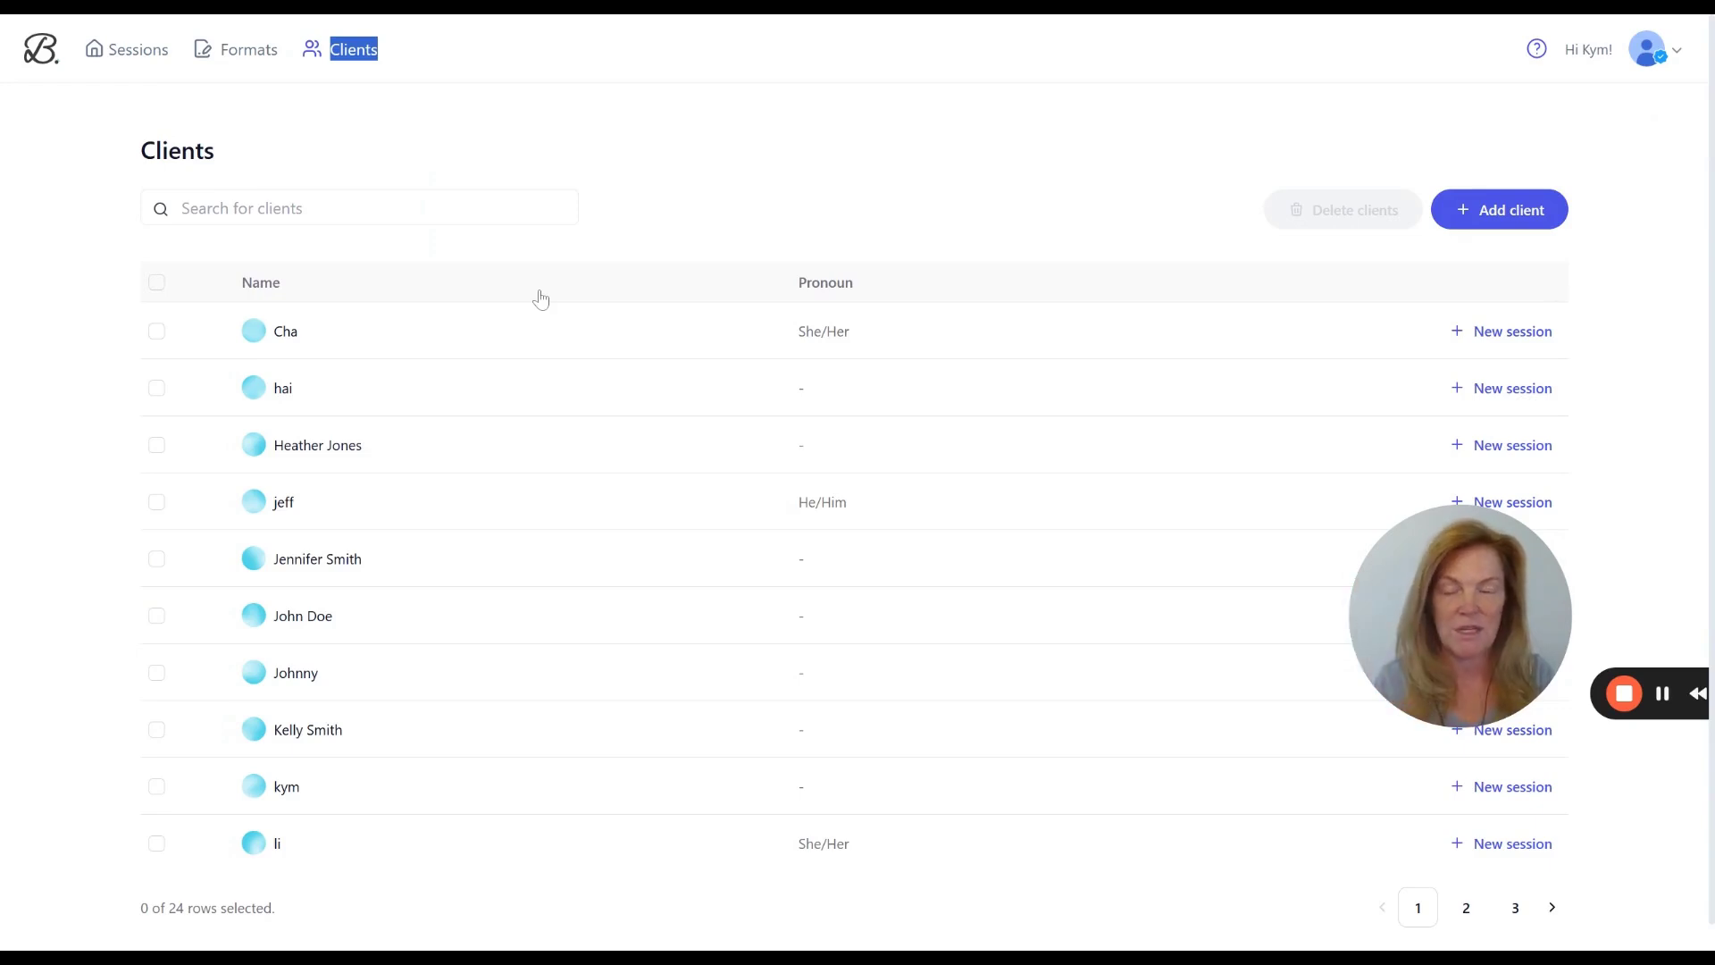
scroll(540, 300, "down", 1)
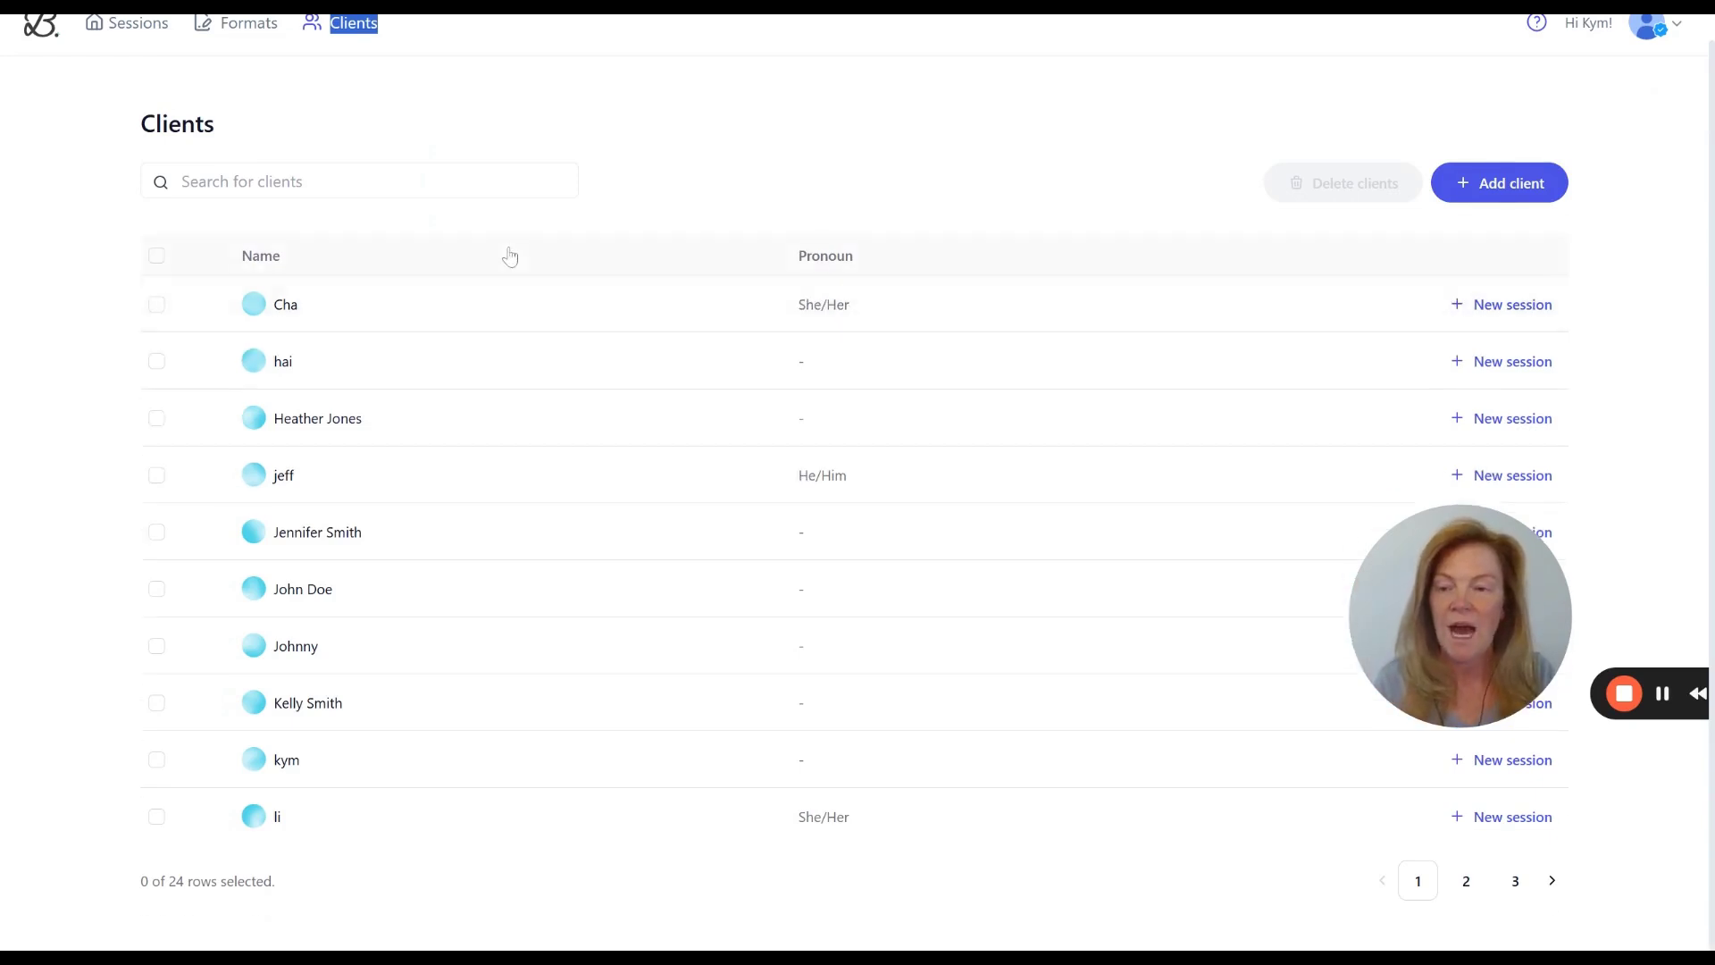
left_click(301, 427)
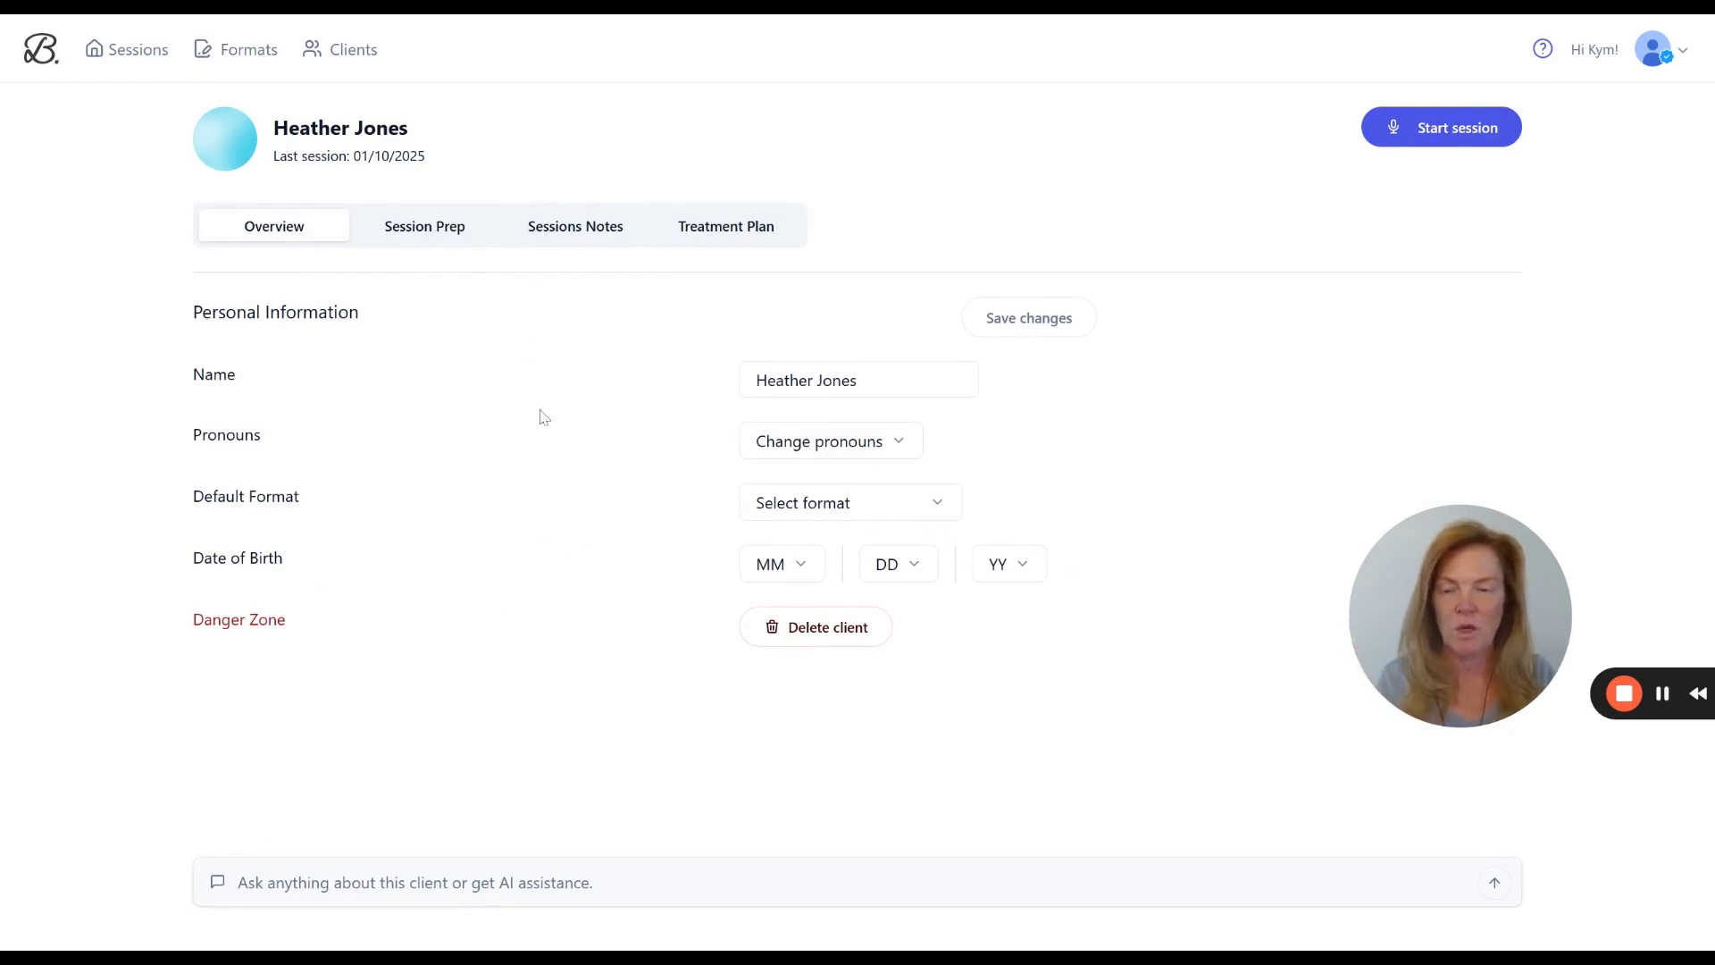
Review the client's session prep, highlighting the follow-ups text and the last session summary.
left_click(436, 234)
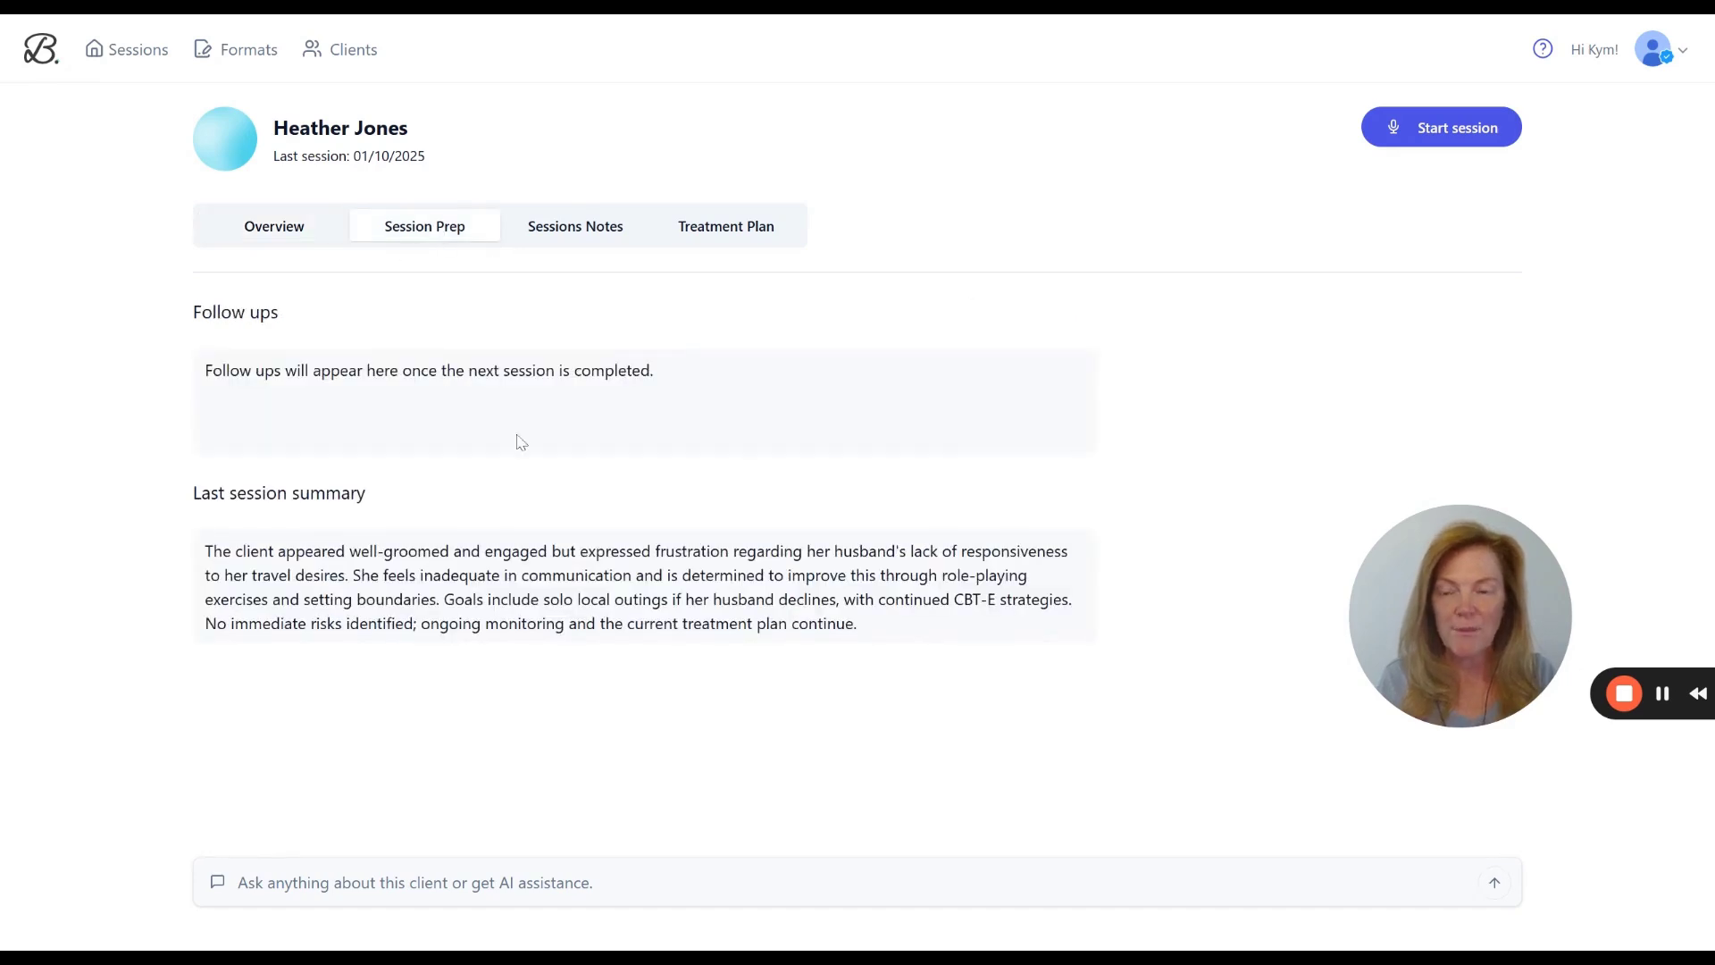
left_click_drag(719, 386, 130, 375)
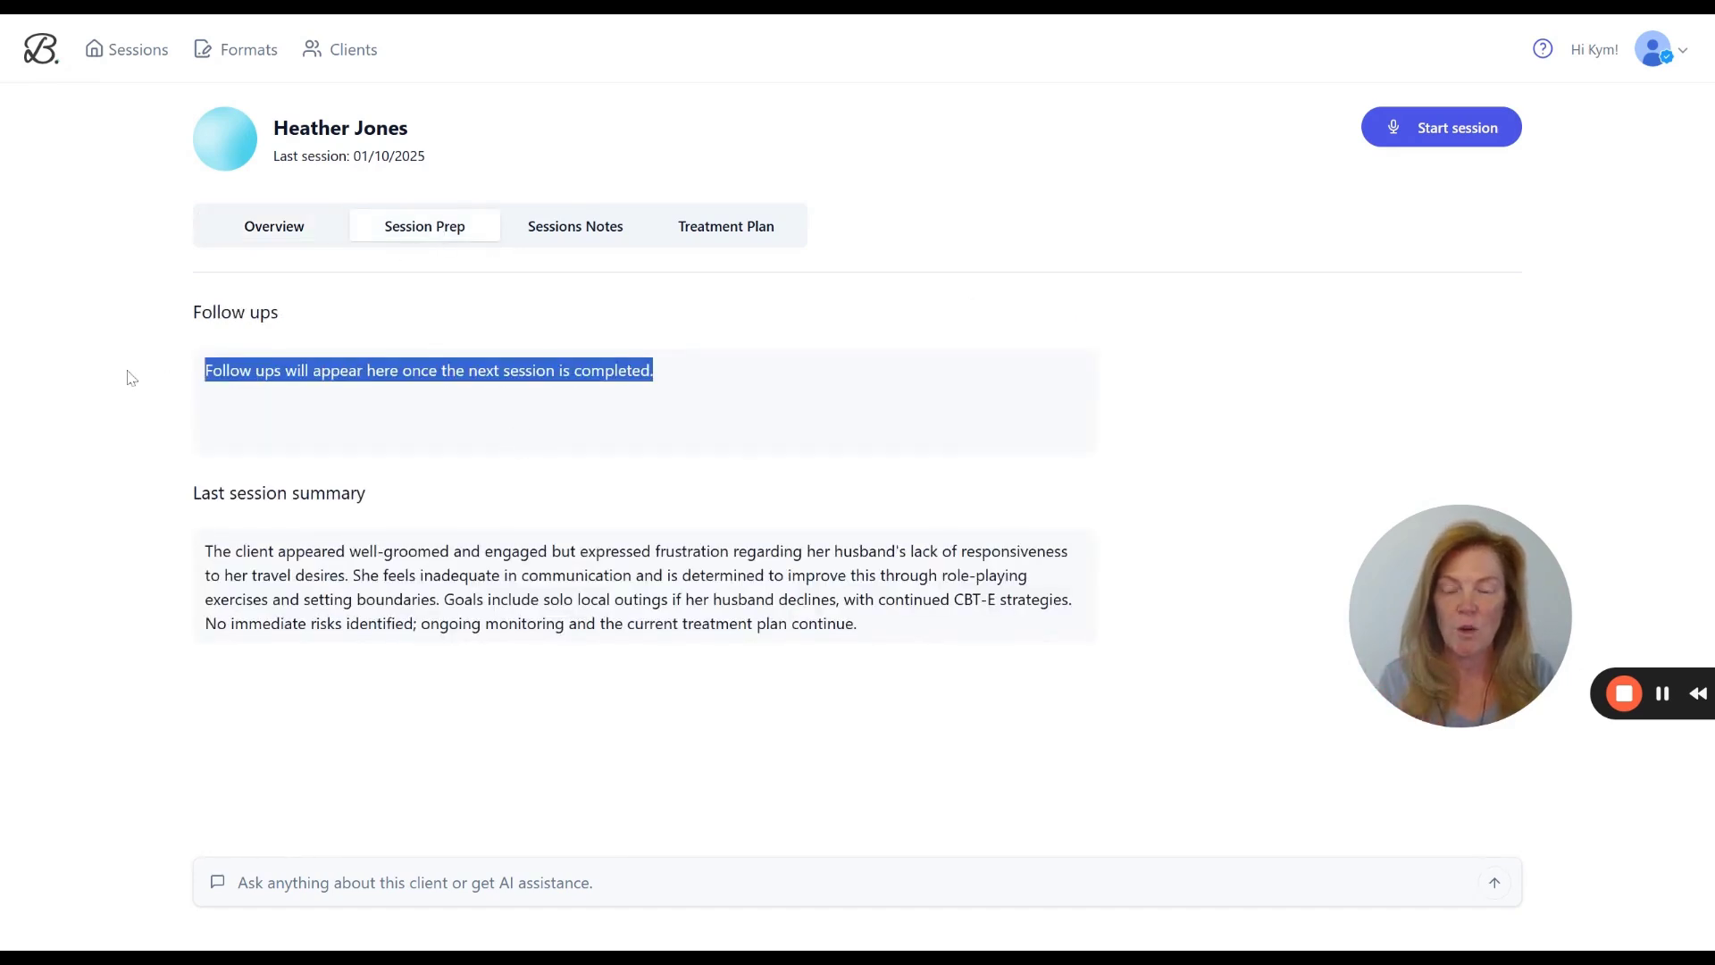
left_click(531, 432)
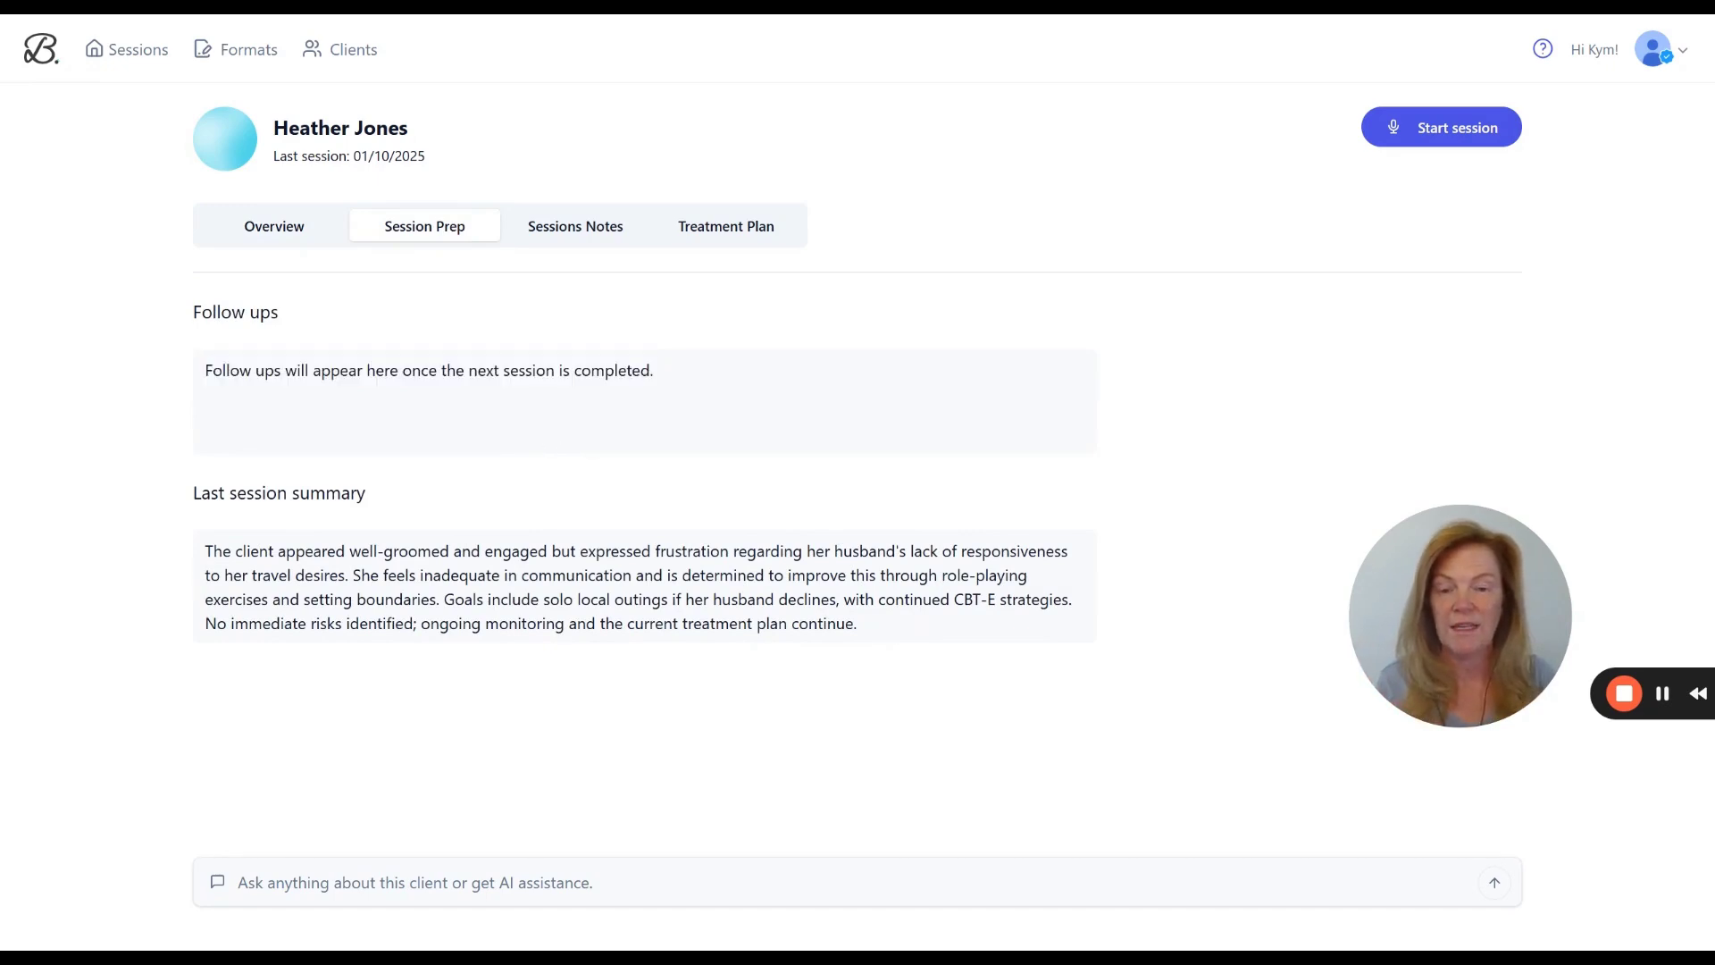
left_click_drag(865, 639, 134, 524)
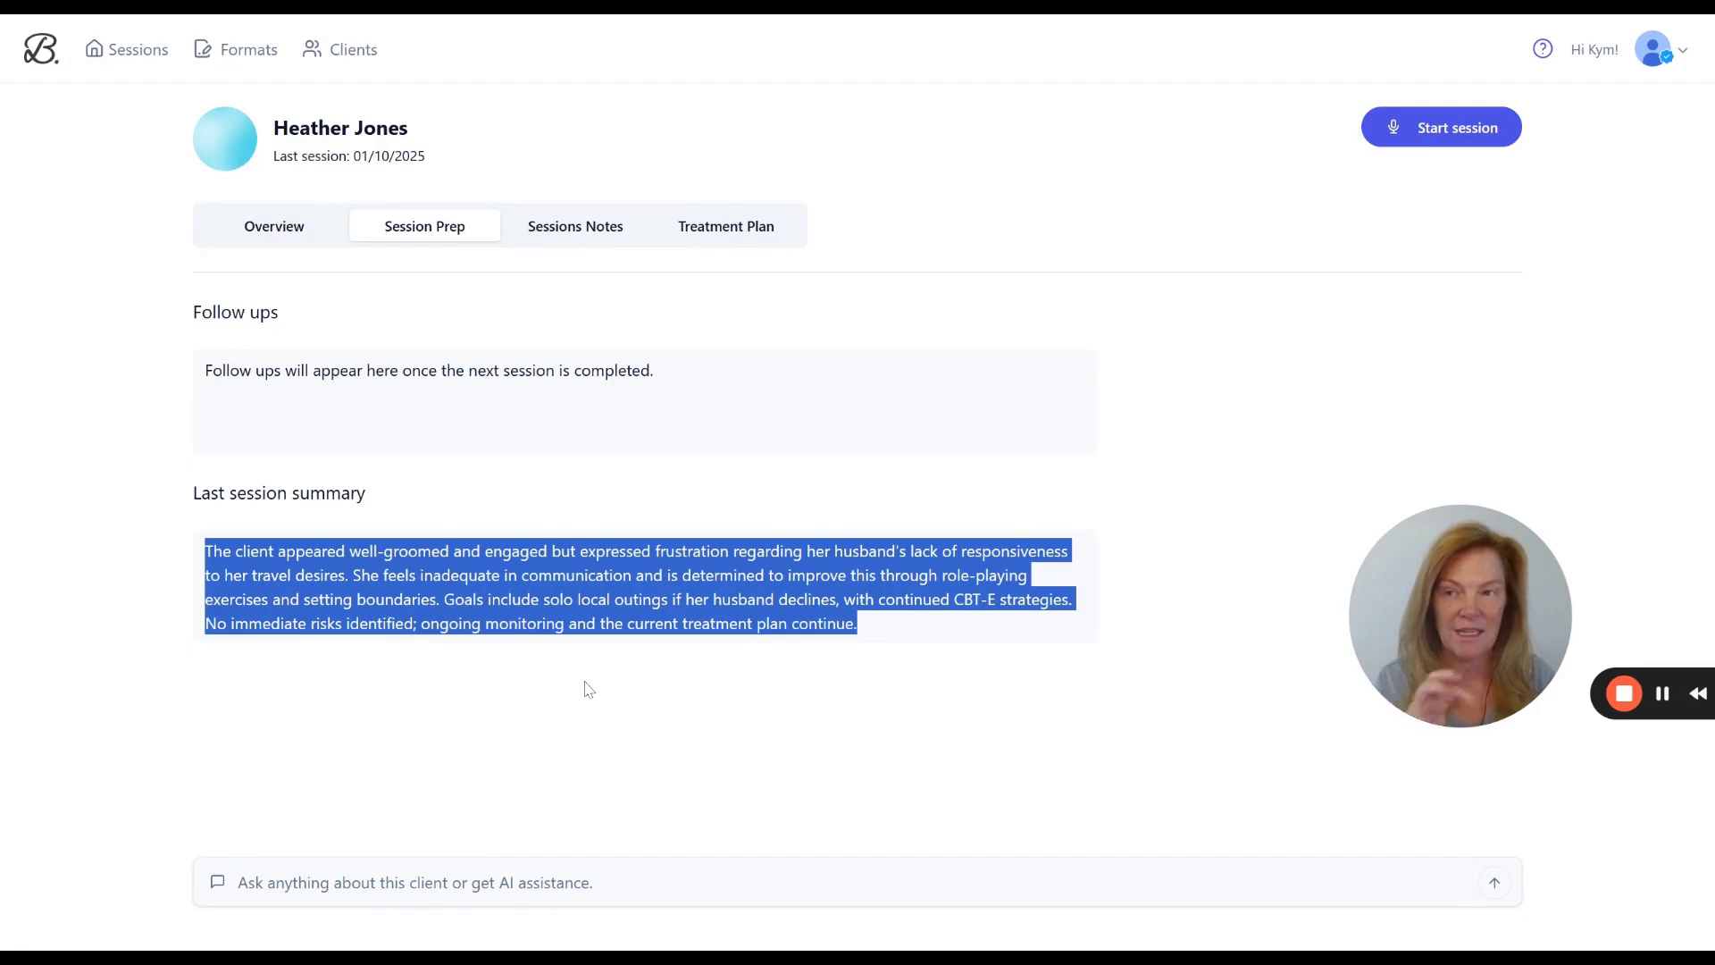
left_click(554, 489)
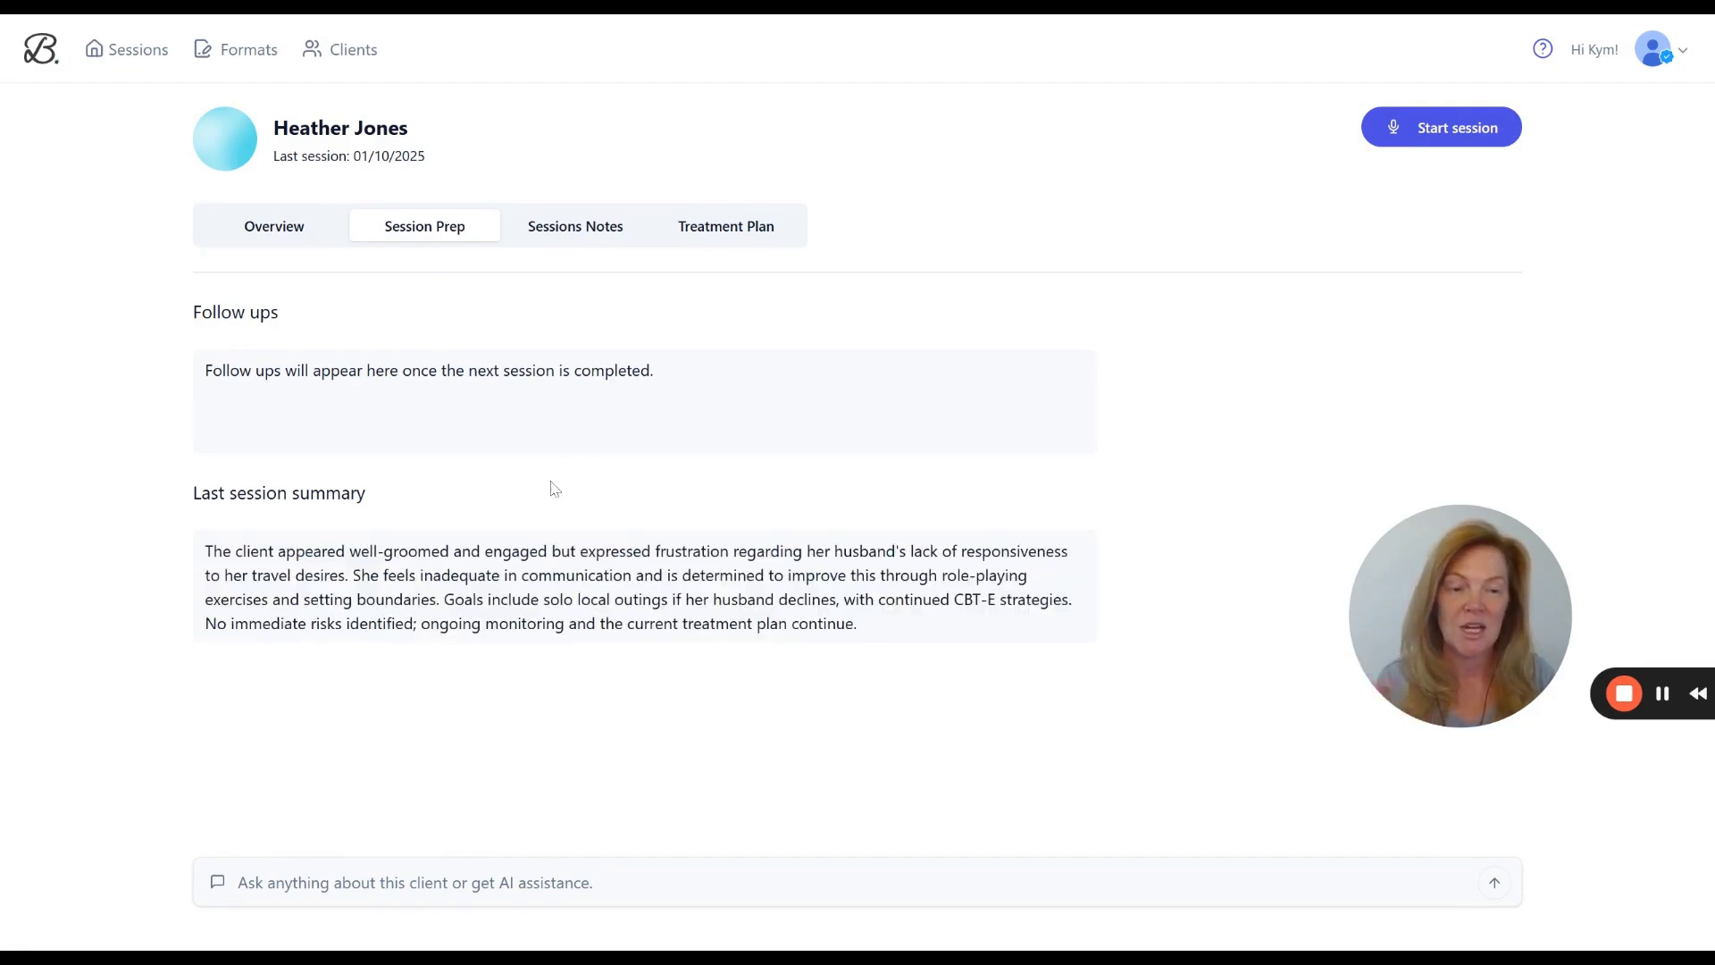
left_click_drag(643, 368, 161, 390)
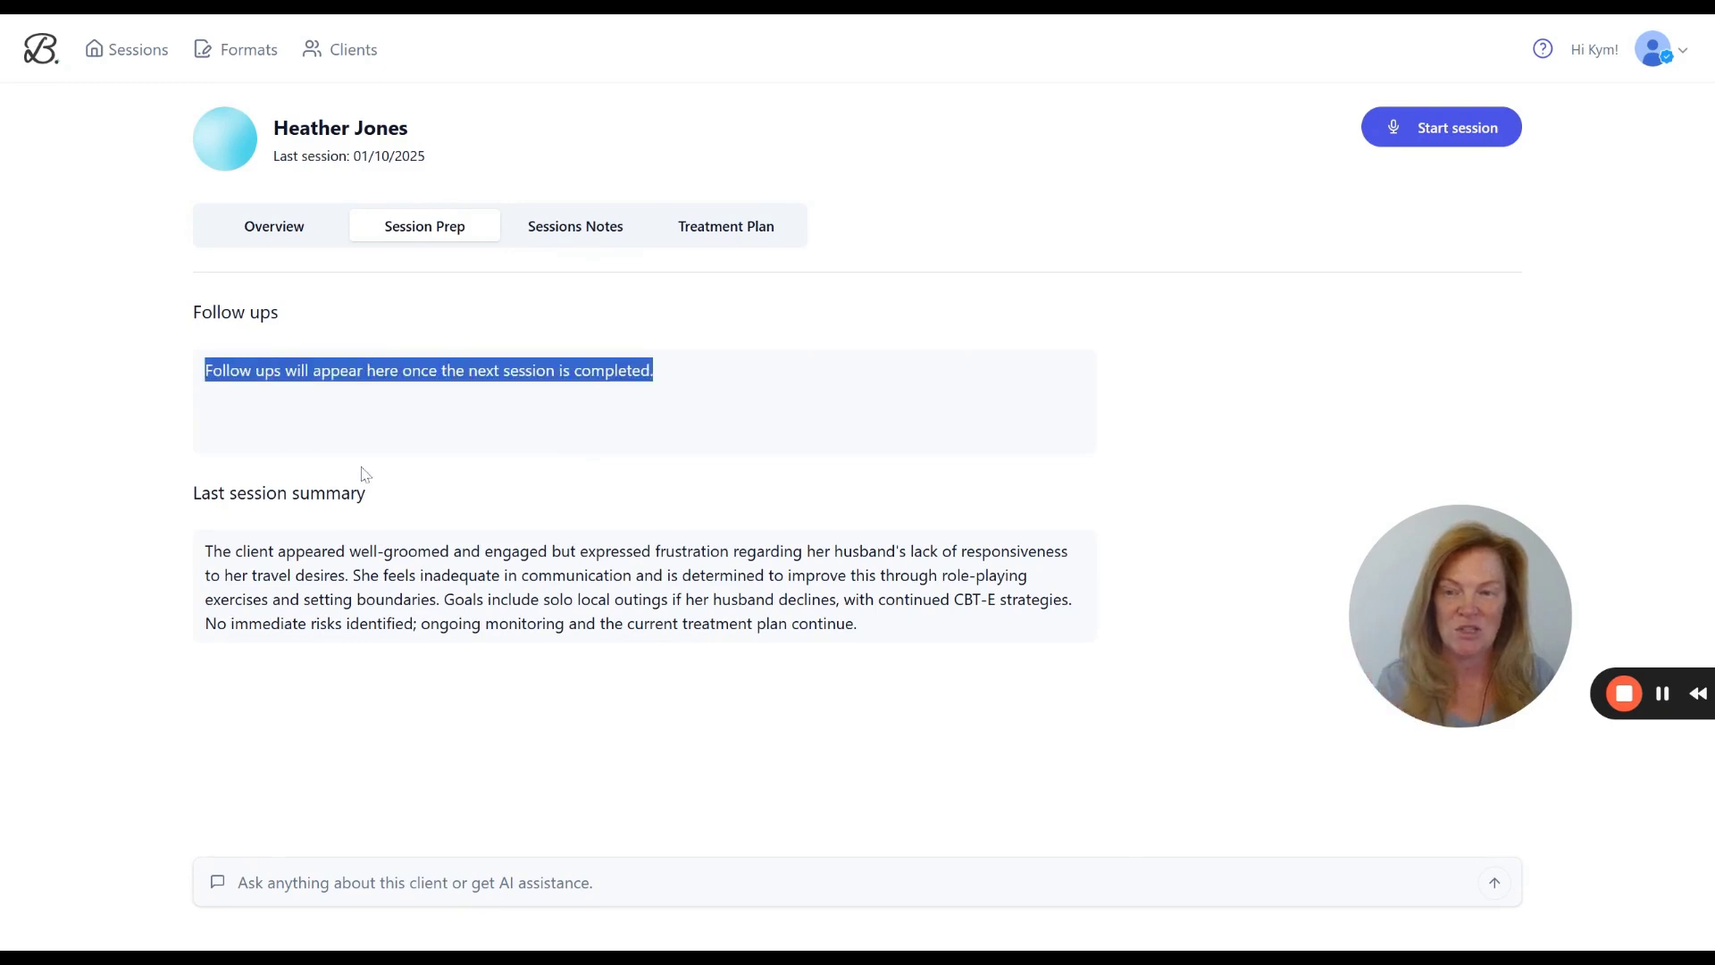
left_click(367, 476)
Look through the client's past session notes, treatment plan and session prep, ending on the session notes.
left_click(564, 232)
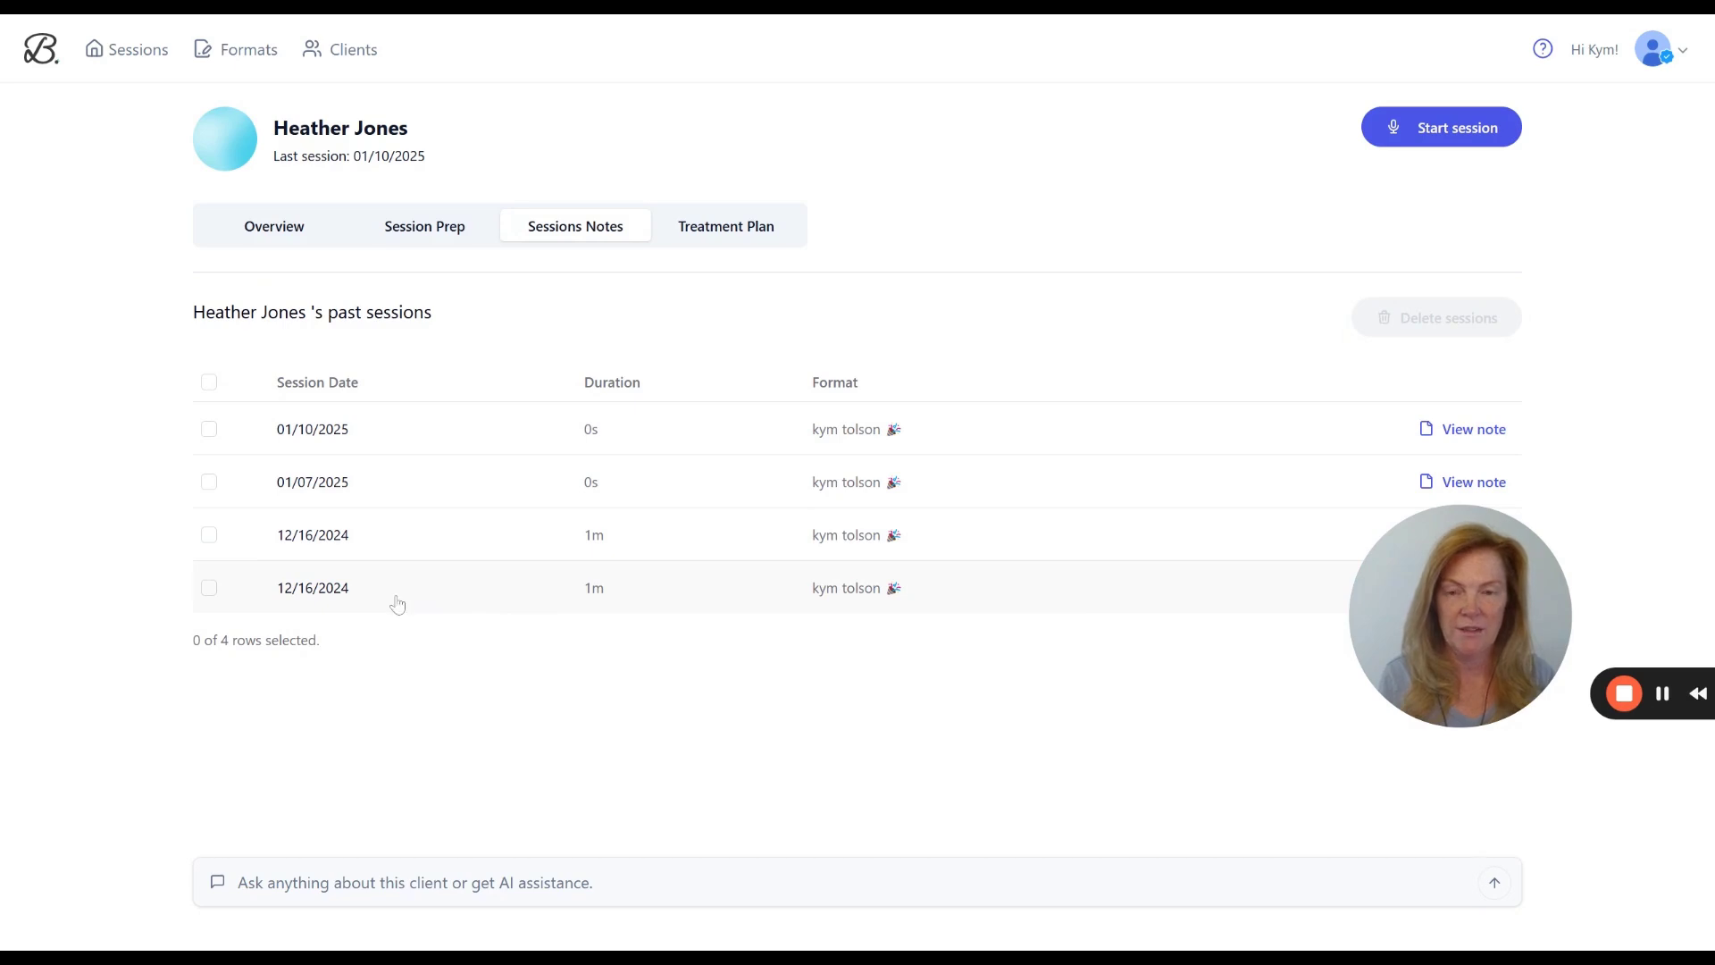
left_click(726, 232)
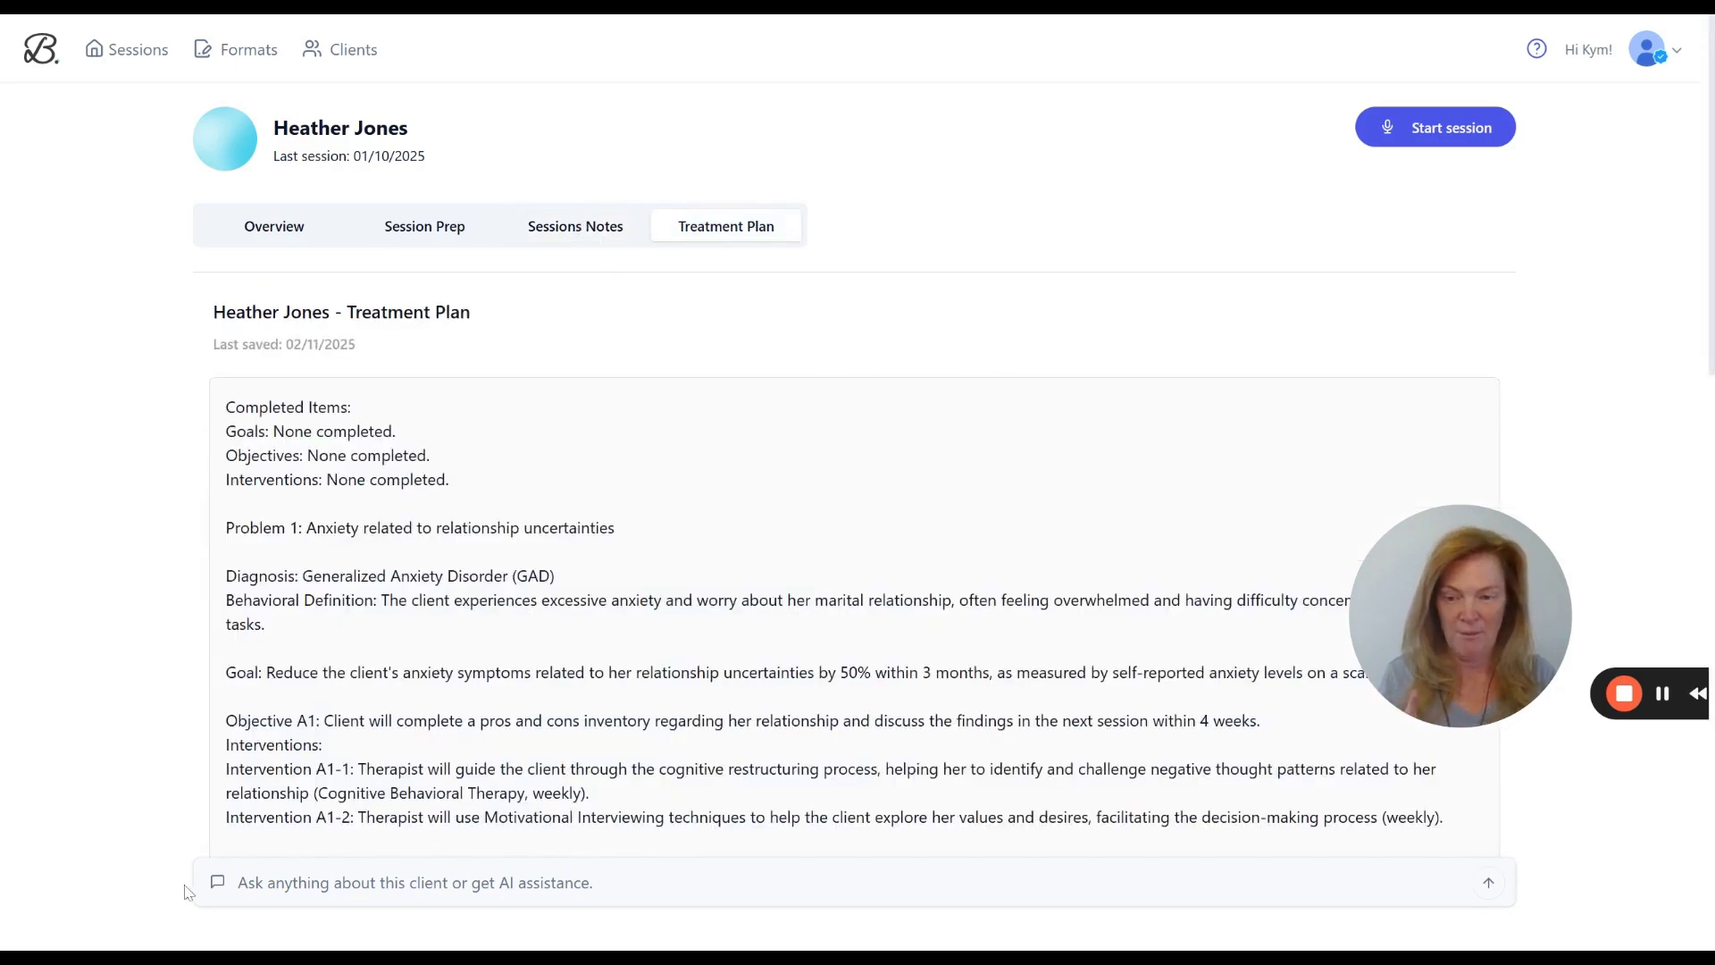
left_click(316, 893)
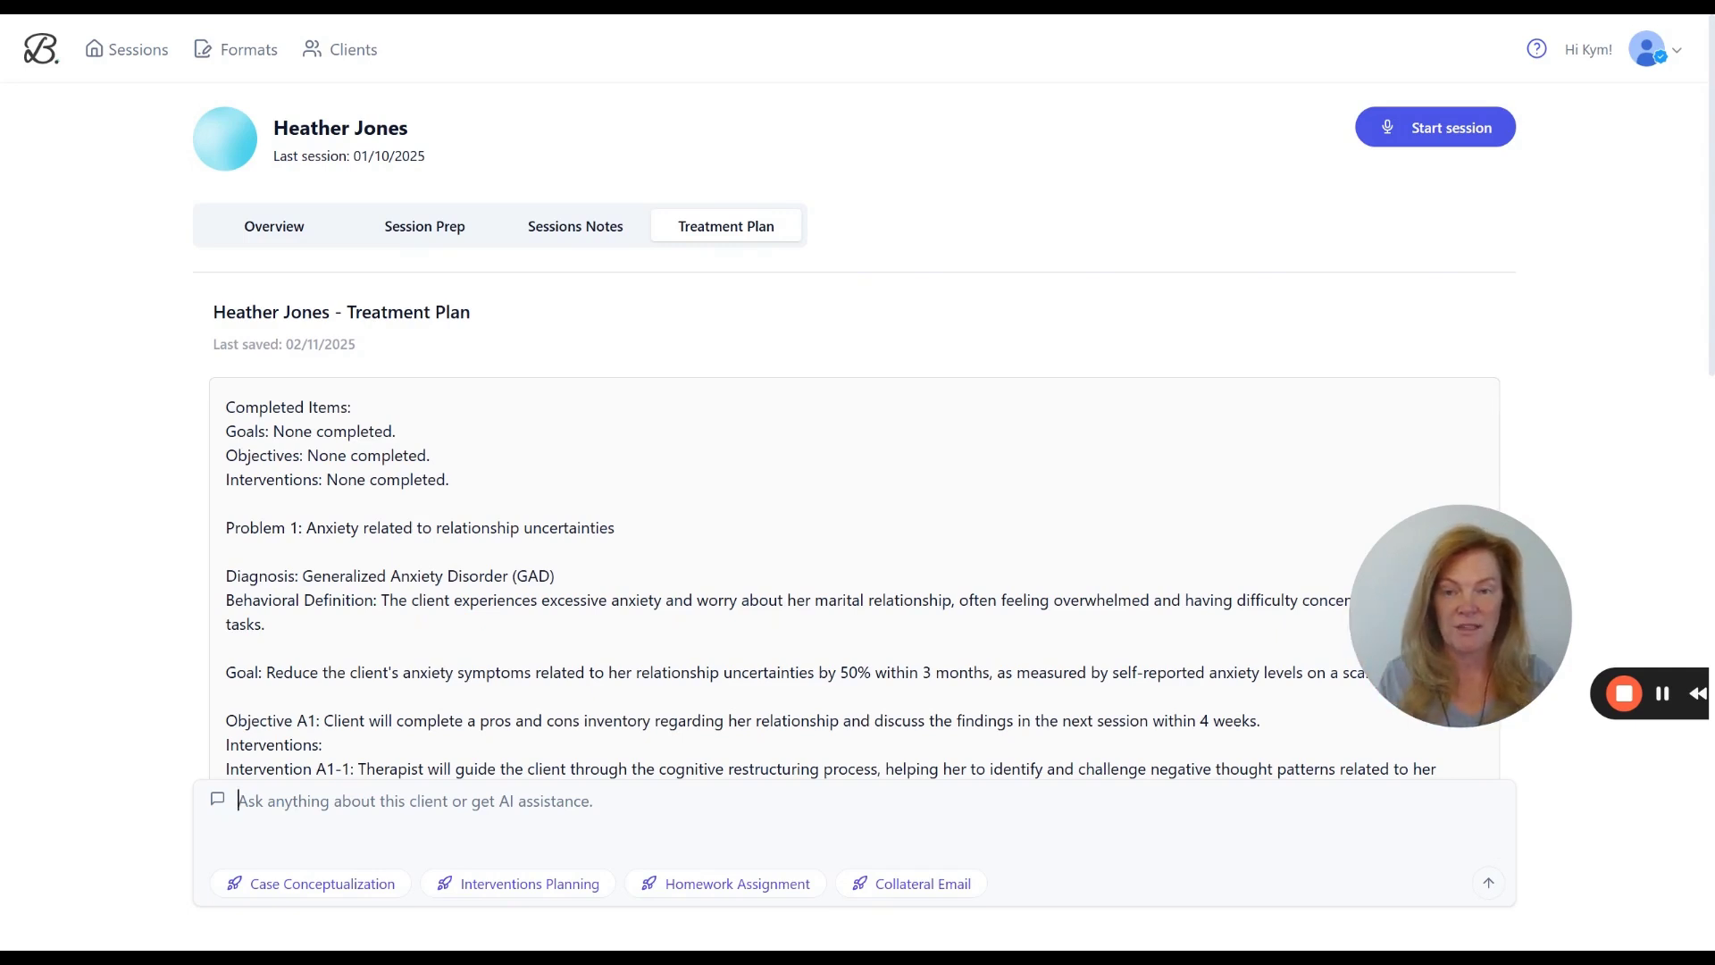
left_click(581, 230)
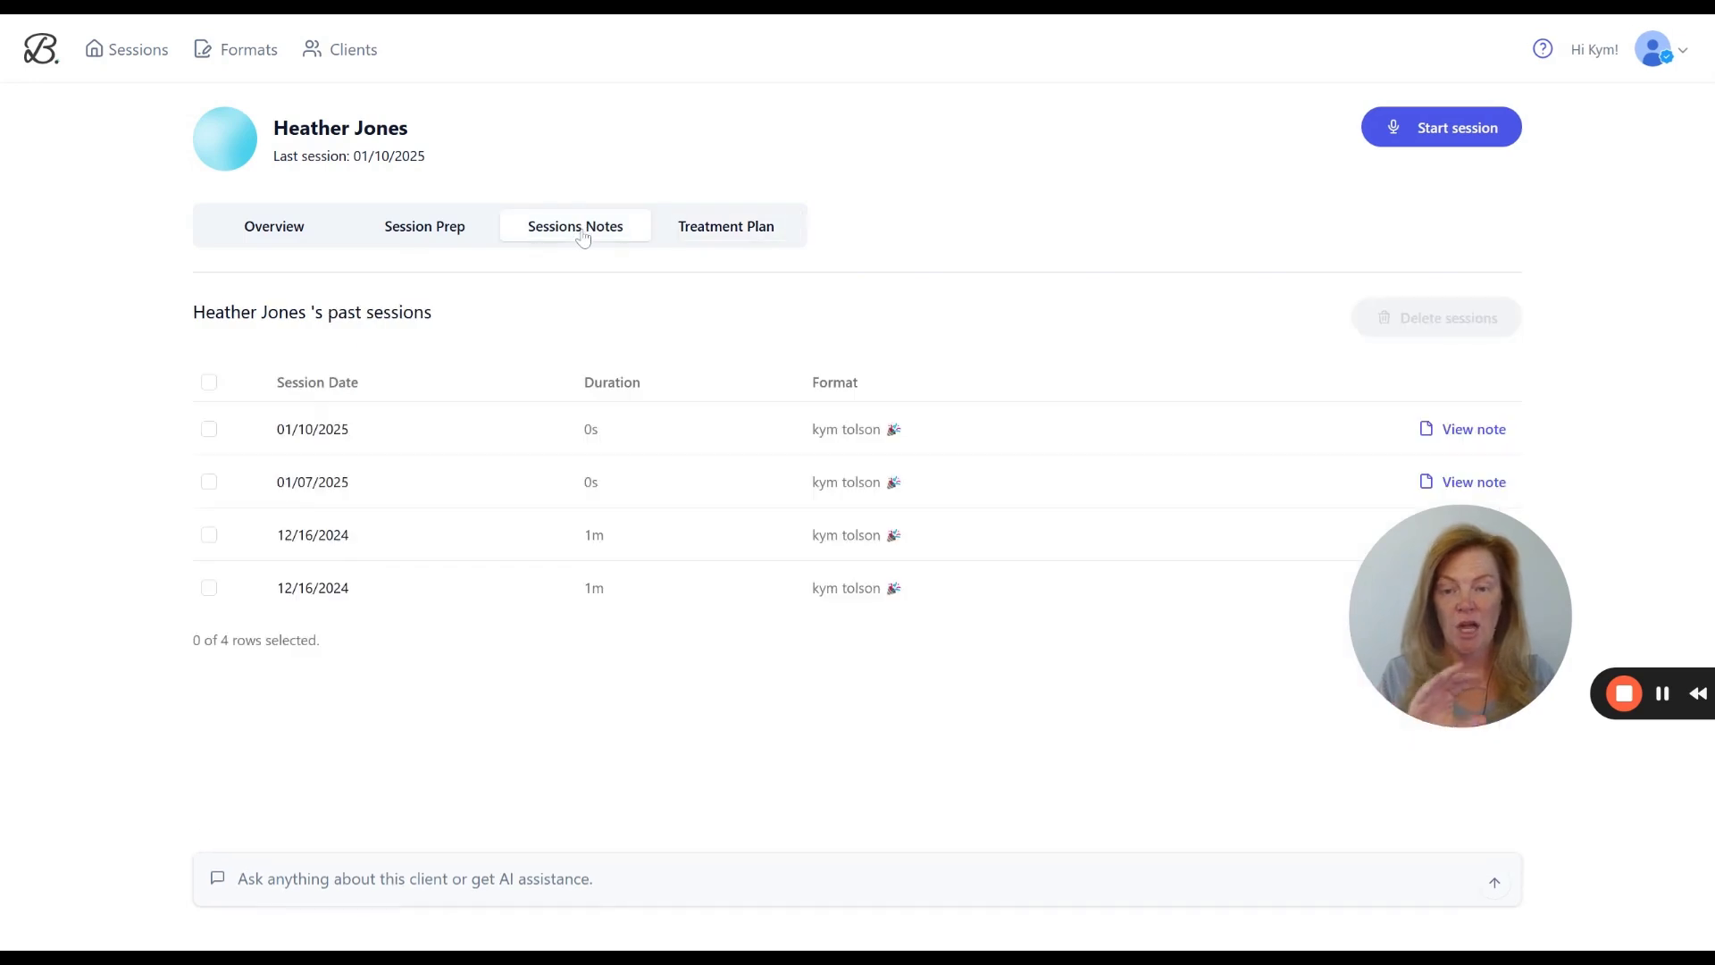
left_click(474, 230)
left_click(454, 228)
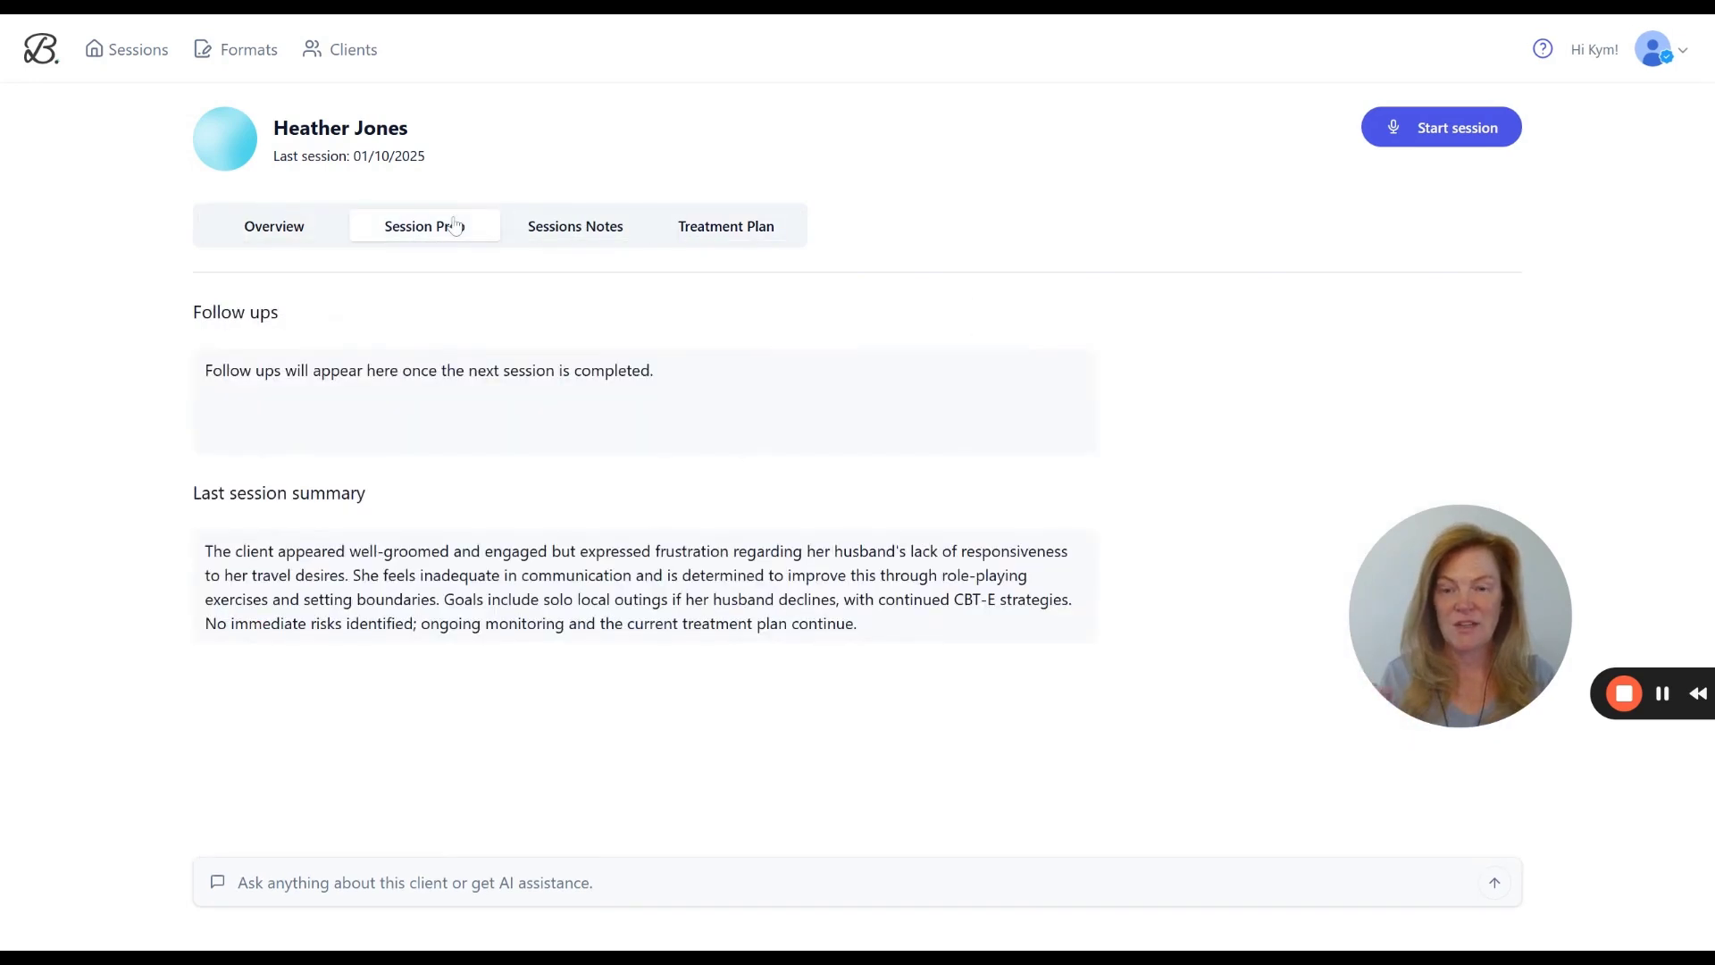
left_click(554, 230)
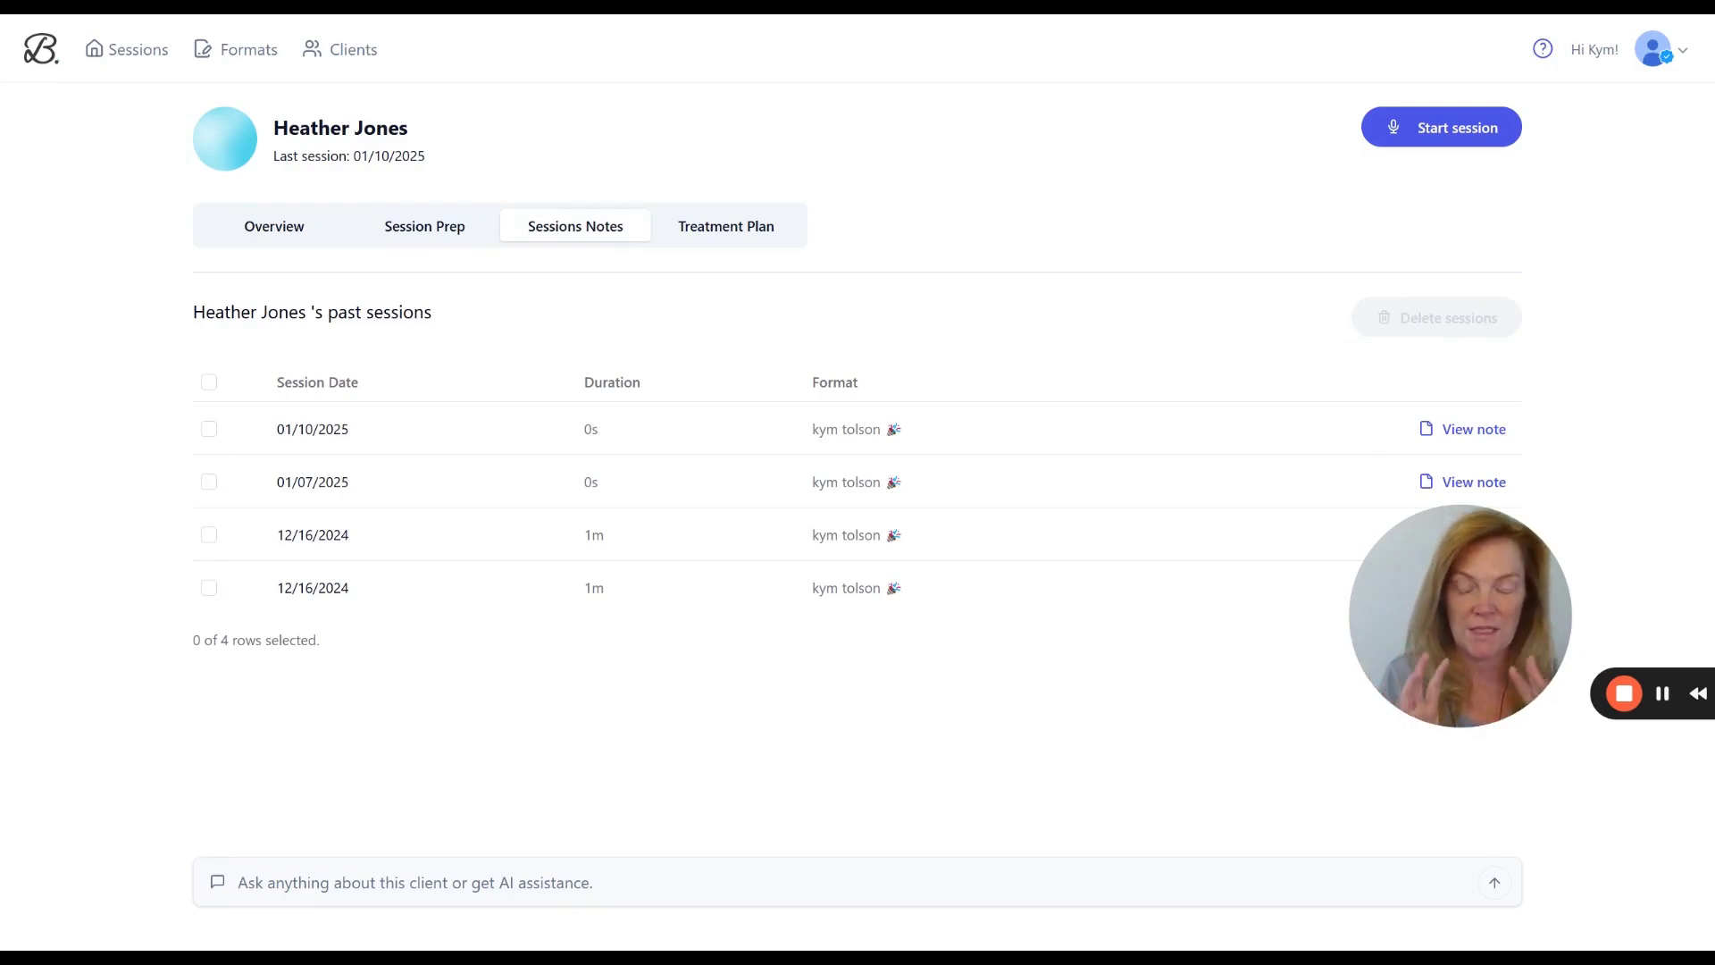
Send the AI assistant the Case Conceptualization prompt to organize the client's history, identify key patterns and summarize progress.
left_click(393, 880)
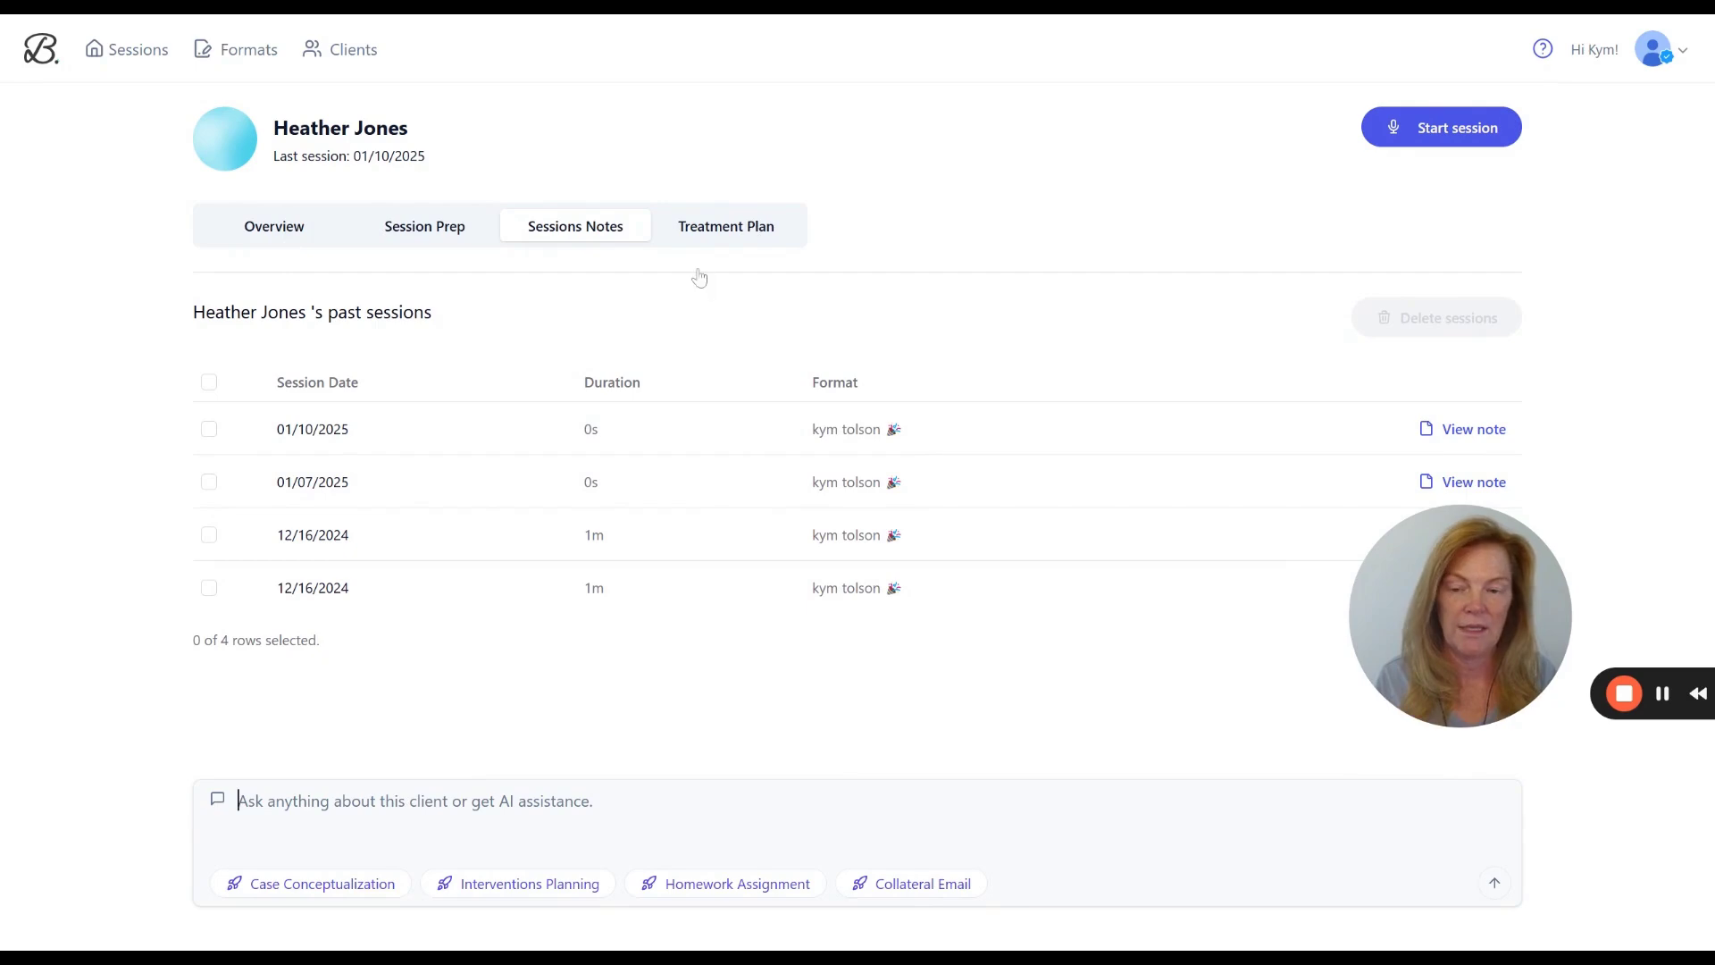
left_click(277, 893)
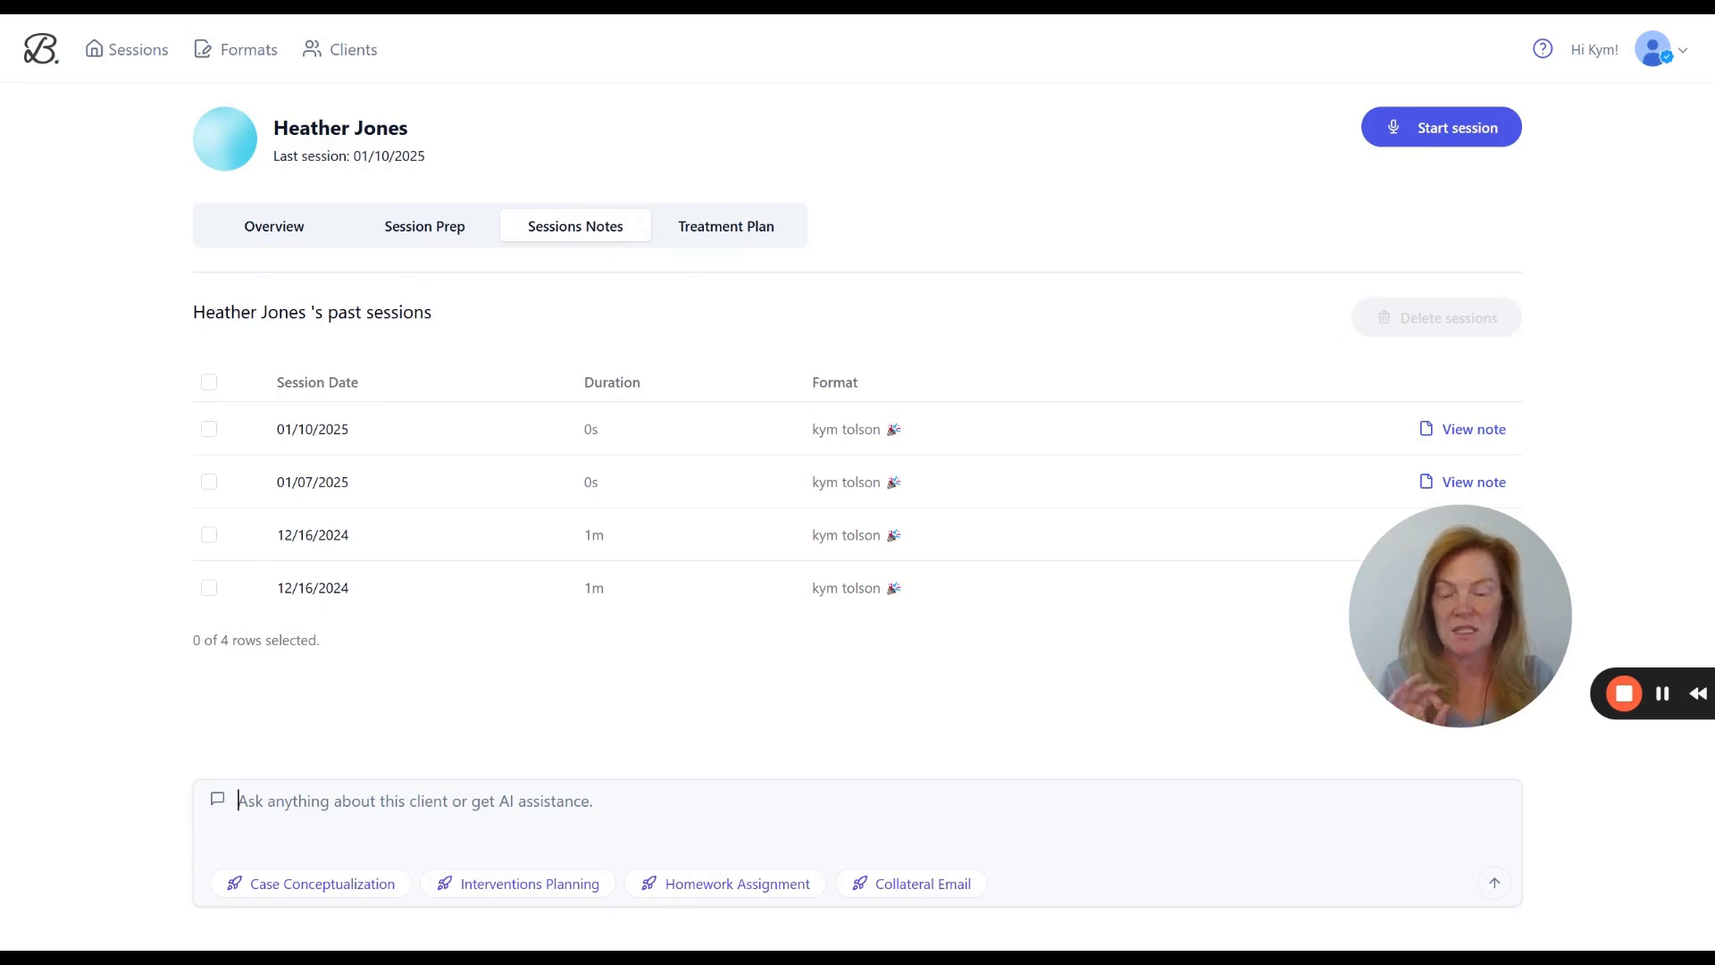
left_click(274, 892)
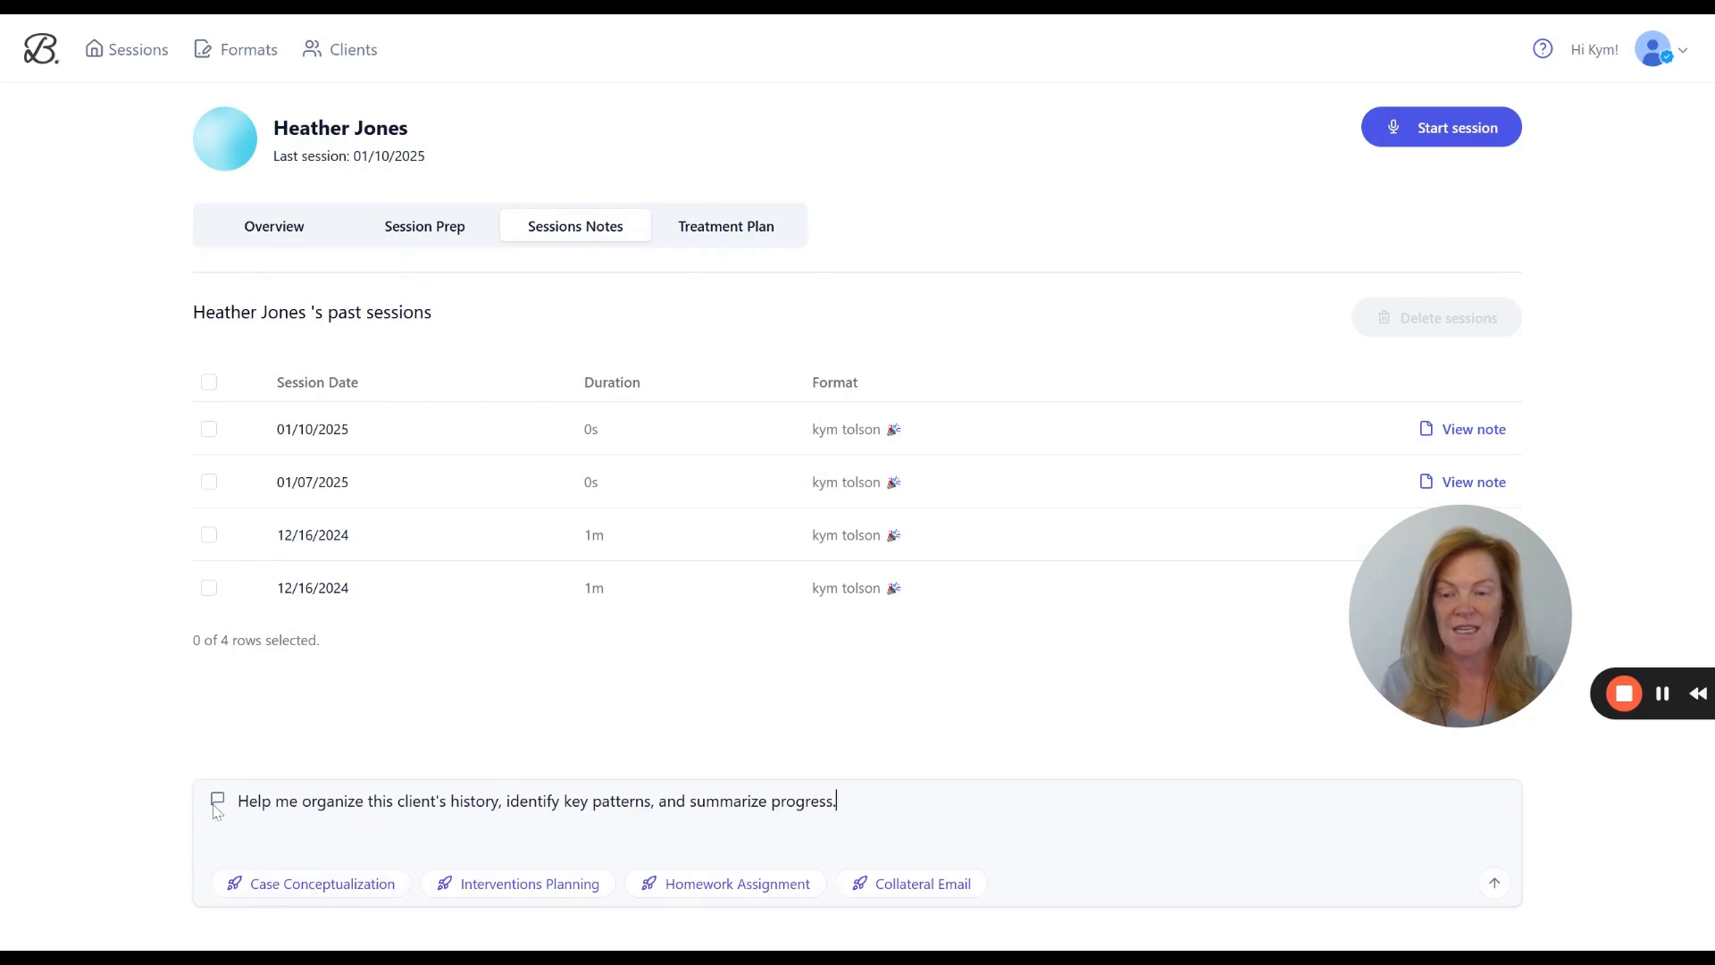
key("ctrl+a")
key("Right")
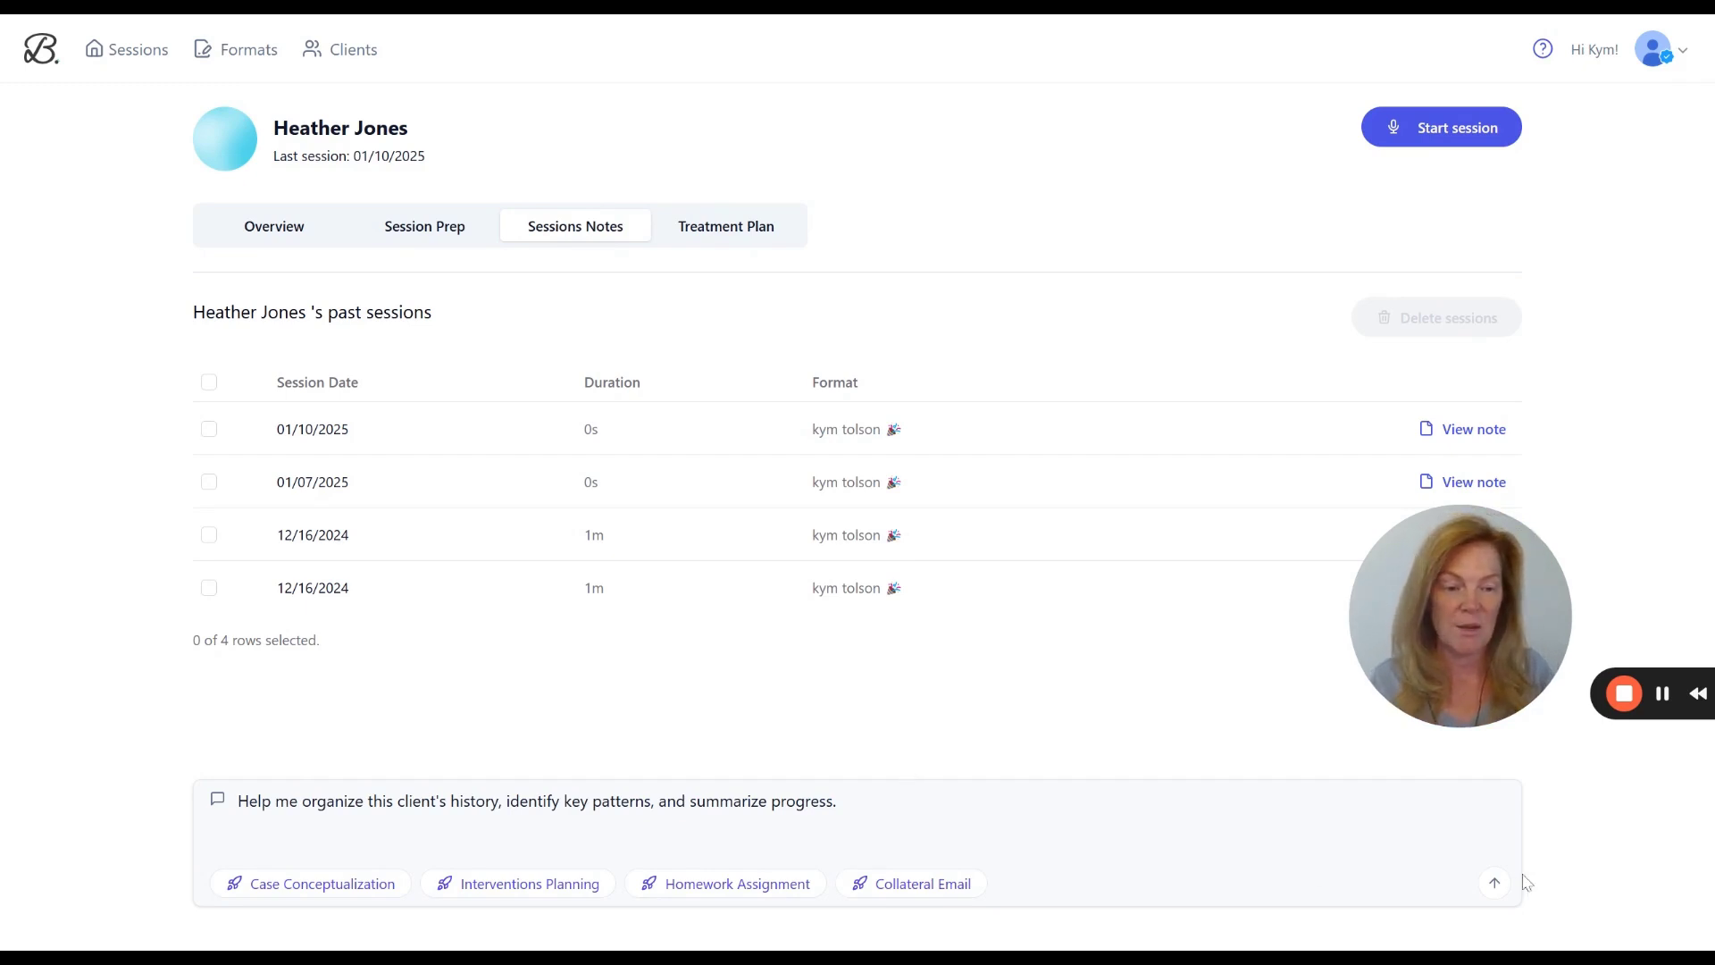
left_click(1495, 888)
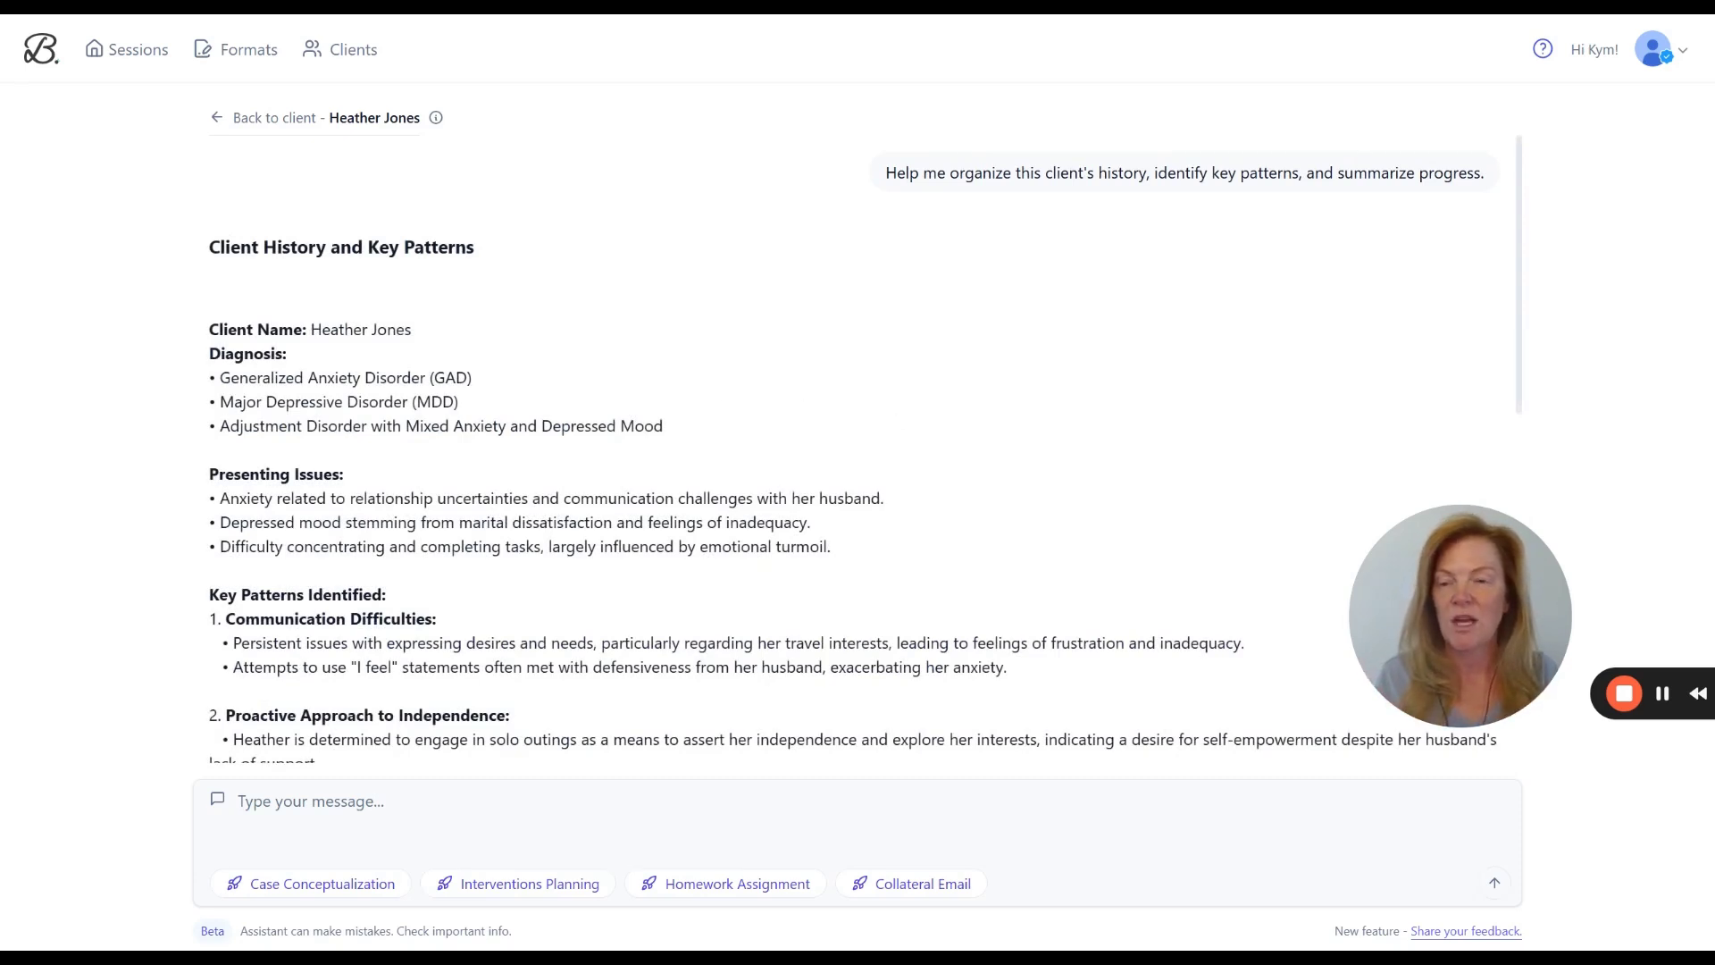
Review the diagnoses, presenting issues and first key pattern in the response, highlighting the Communication Difficulties heading and its first bullet.
scroll(541, 353, "down", 1)
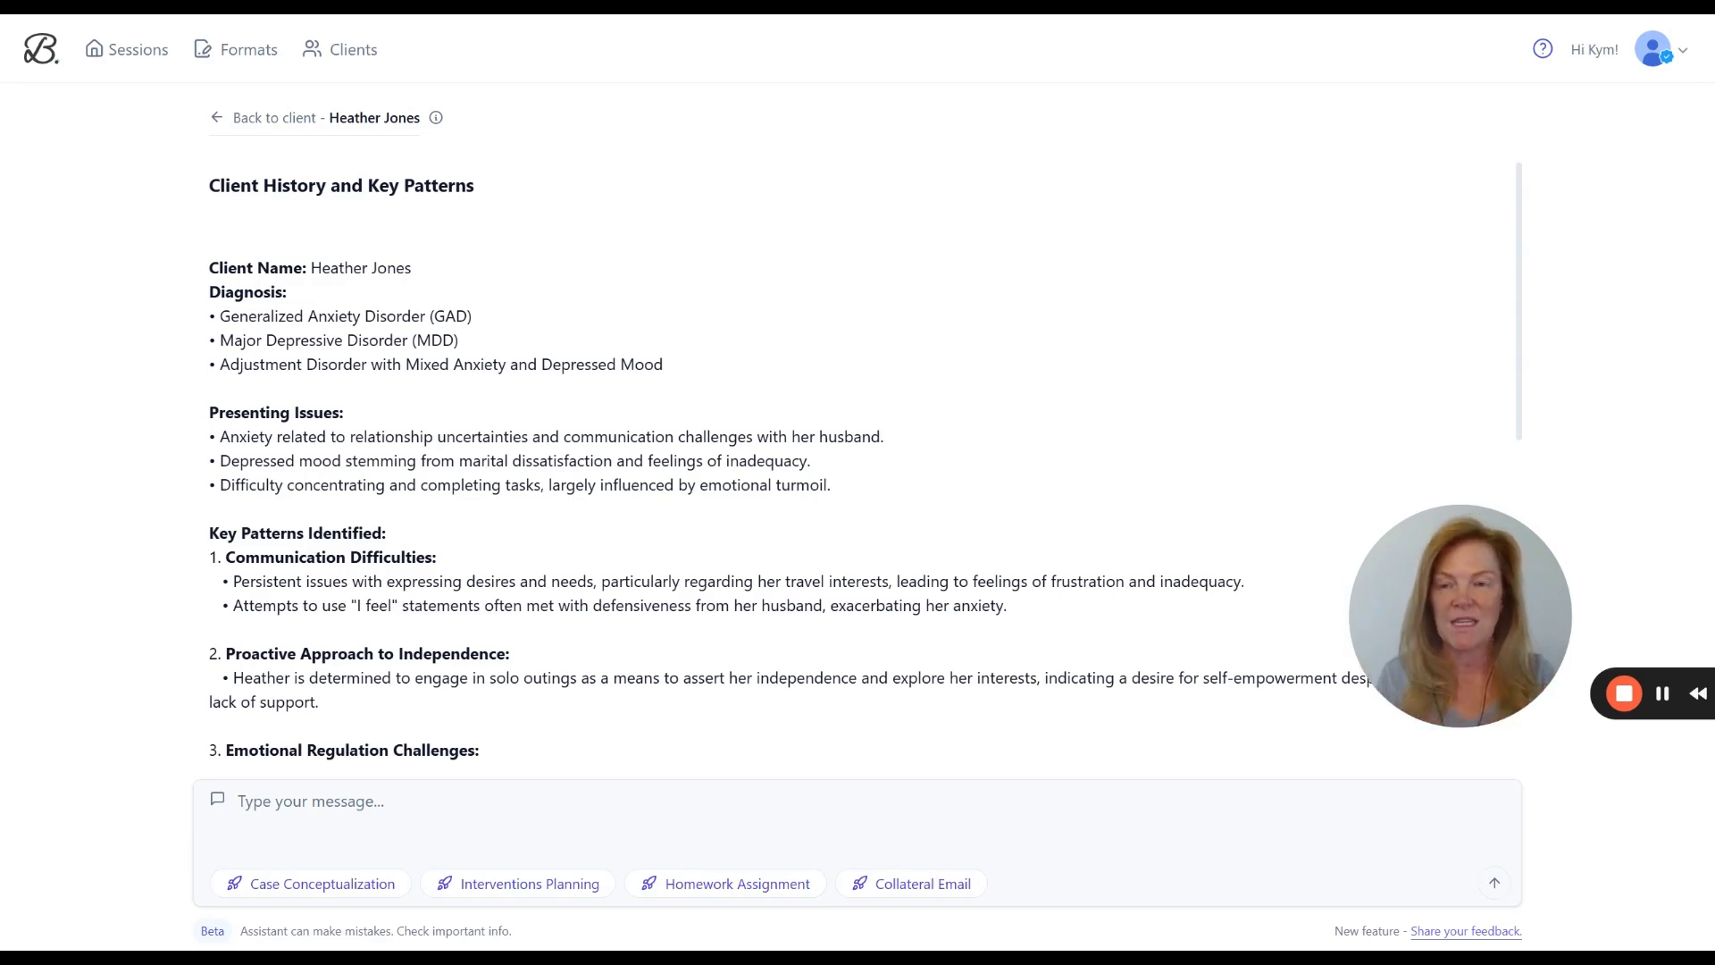
scroll(513, 353, "down", 1)
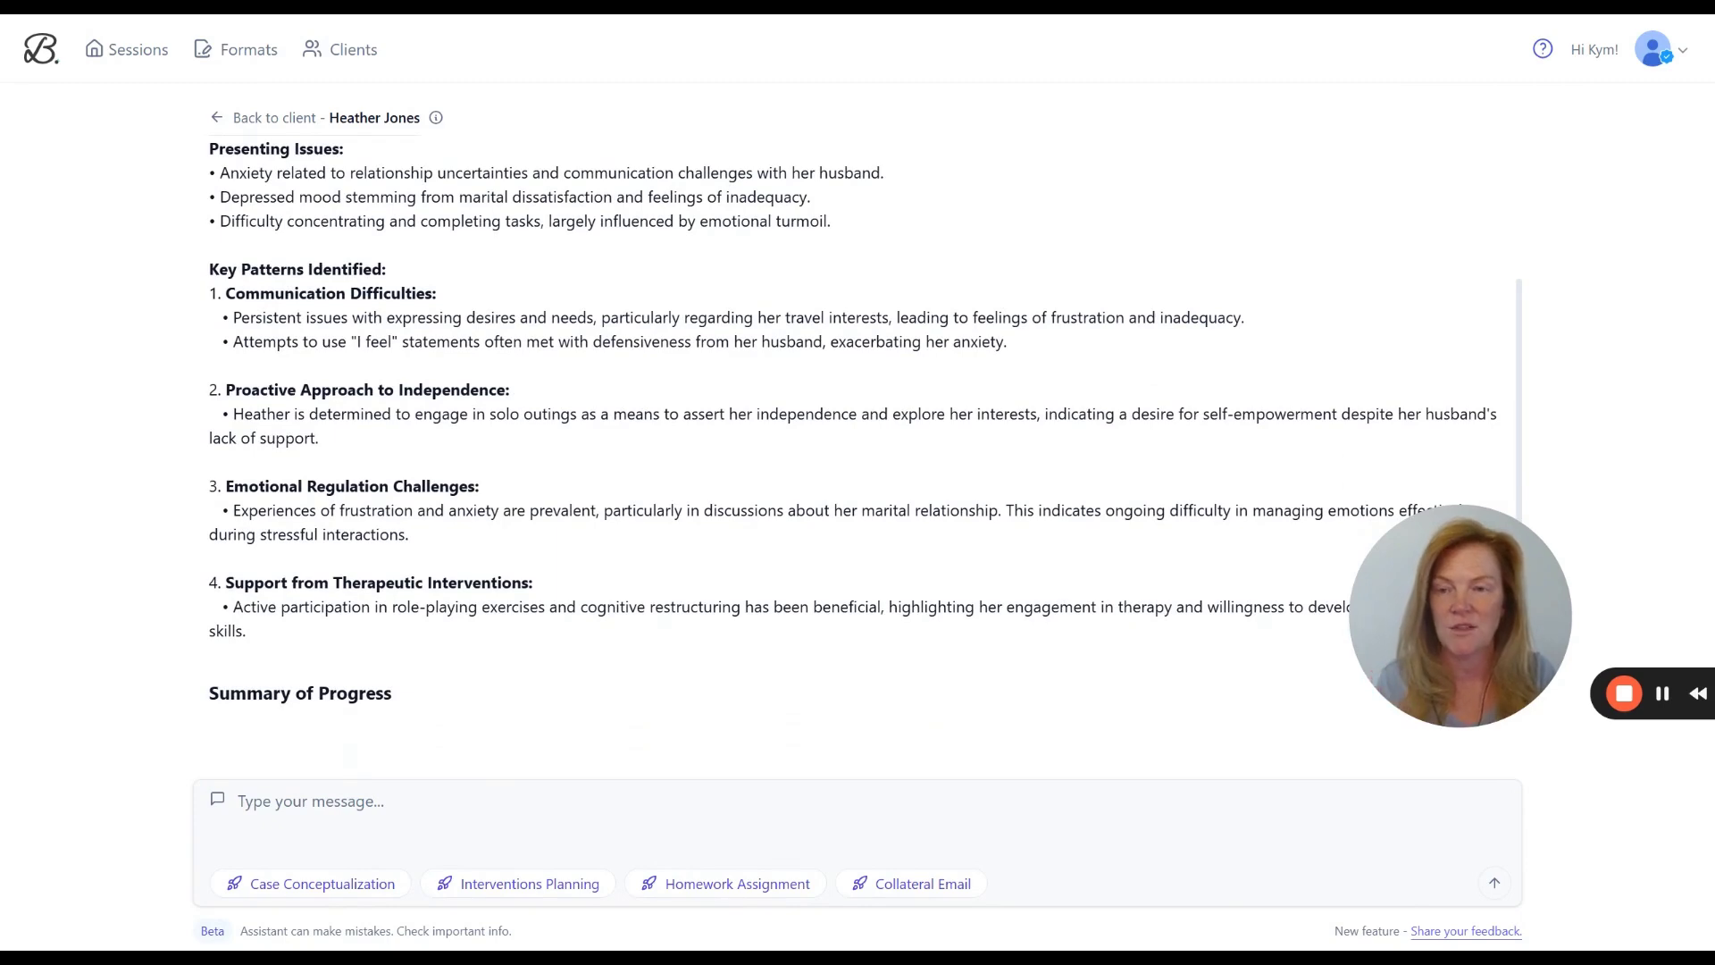
left_click_drag(236, 293, 570, 297)
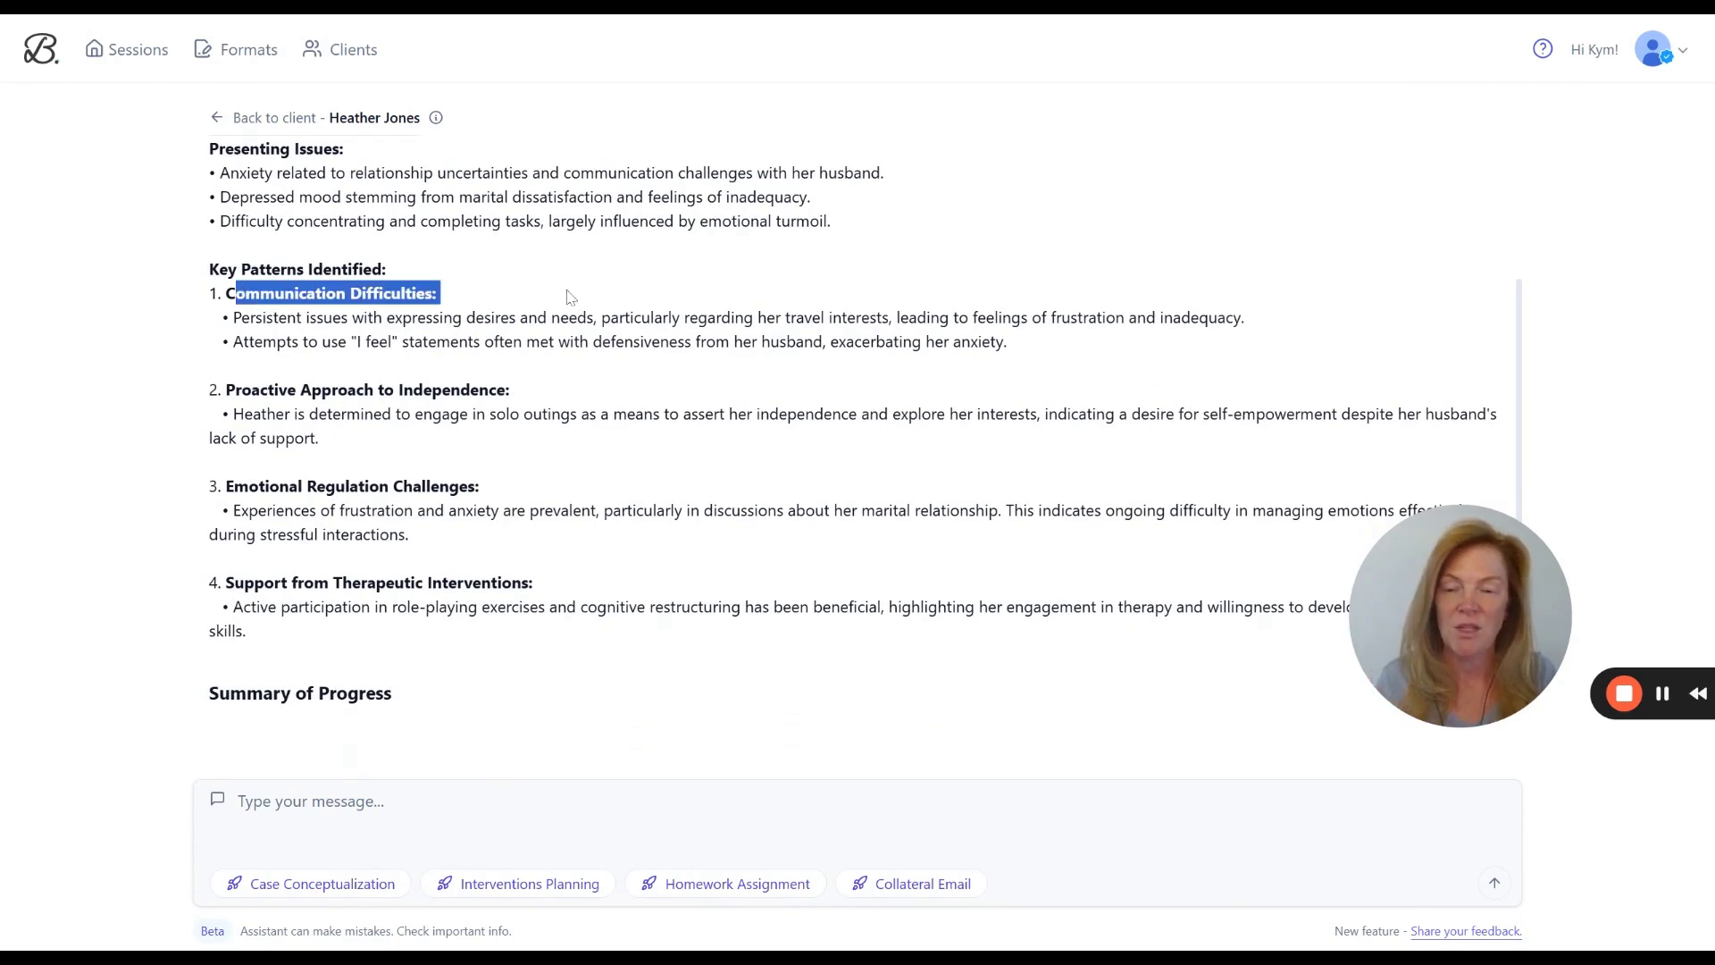
left_click(570, 297)
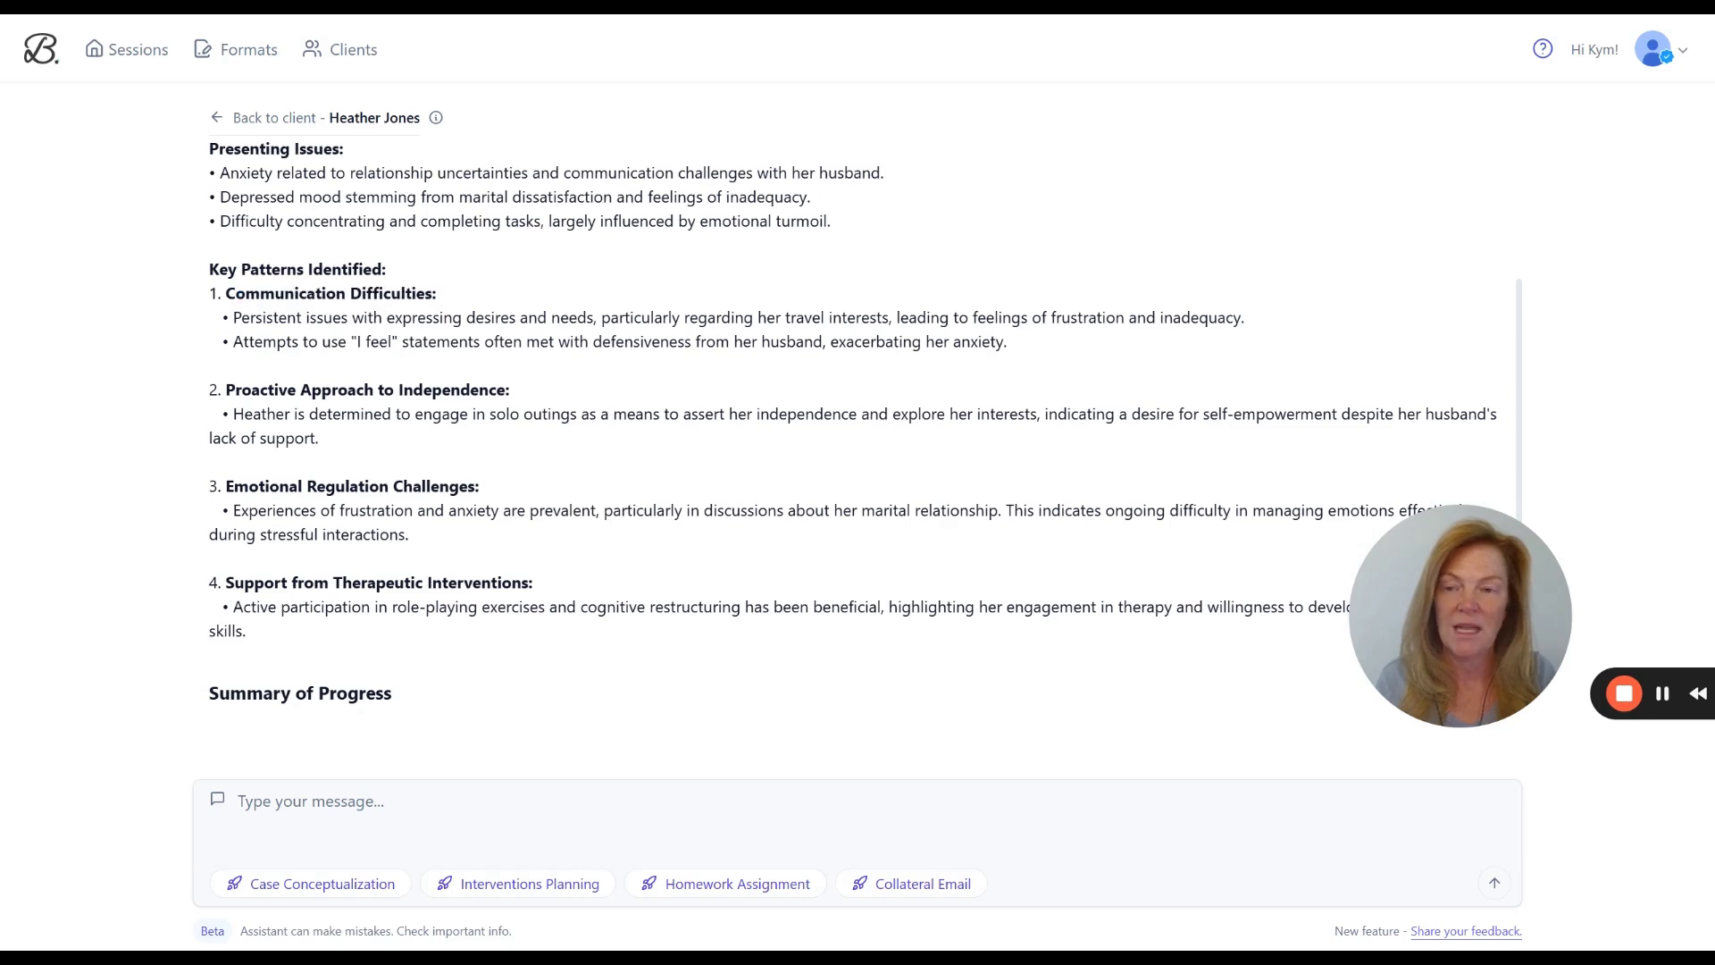
left_click_drag(223, 318, 929, 319)
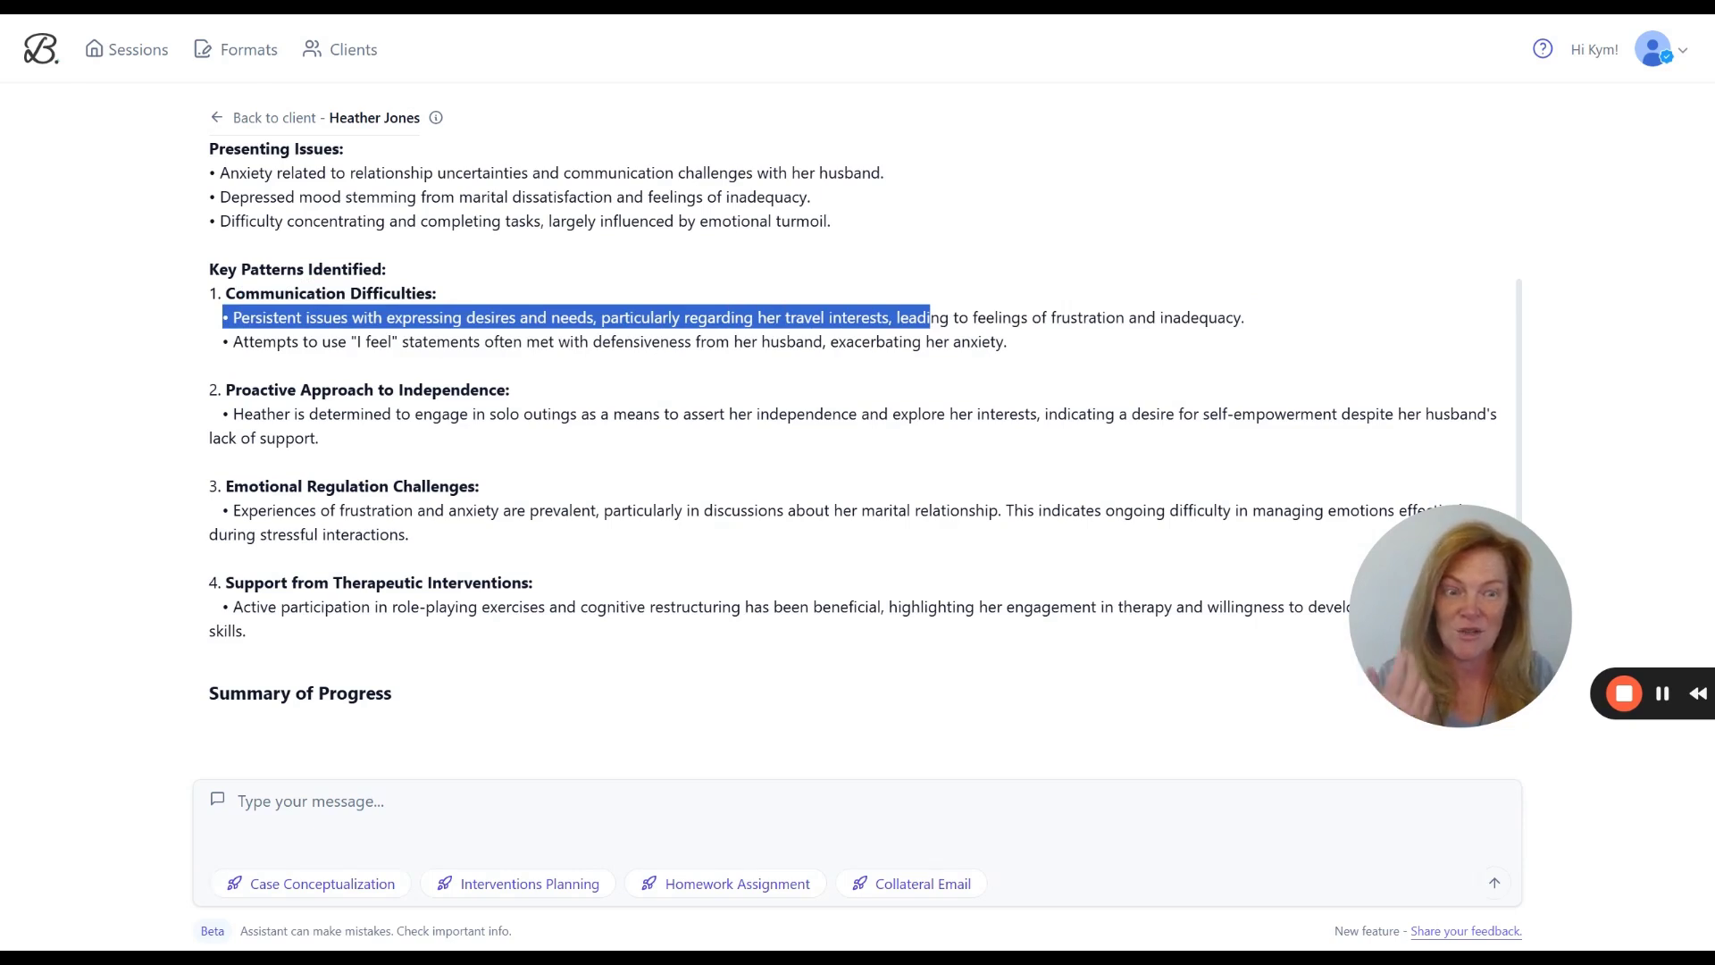
scroll(929, 319, "down", 1)
left_click(635, 414)
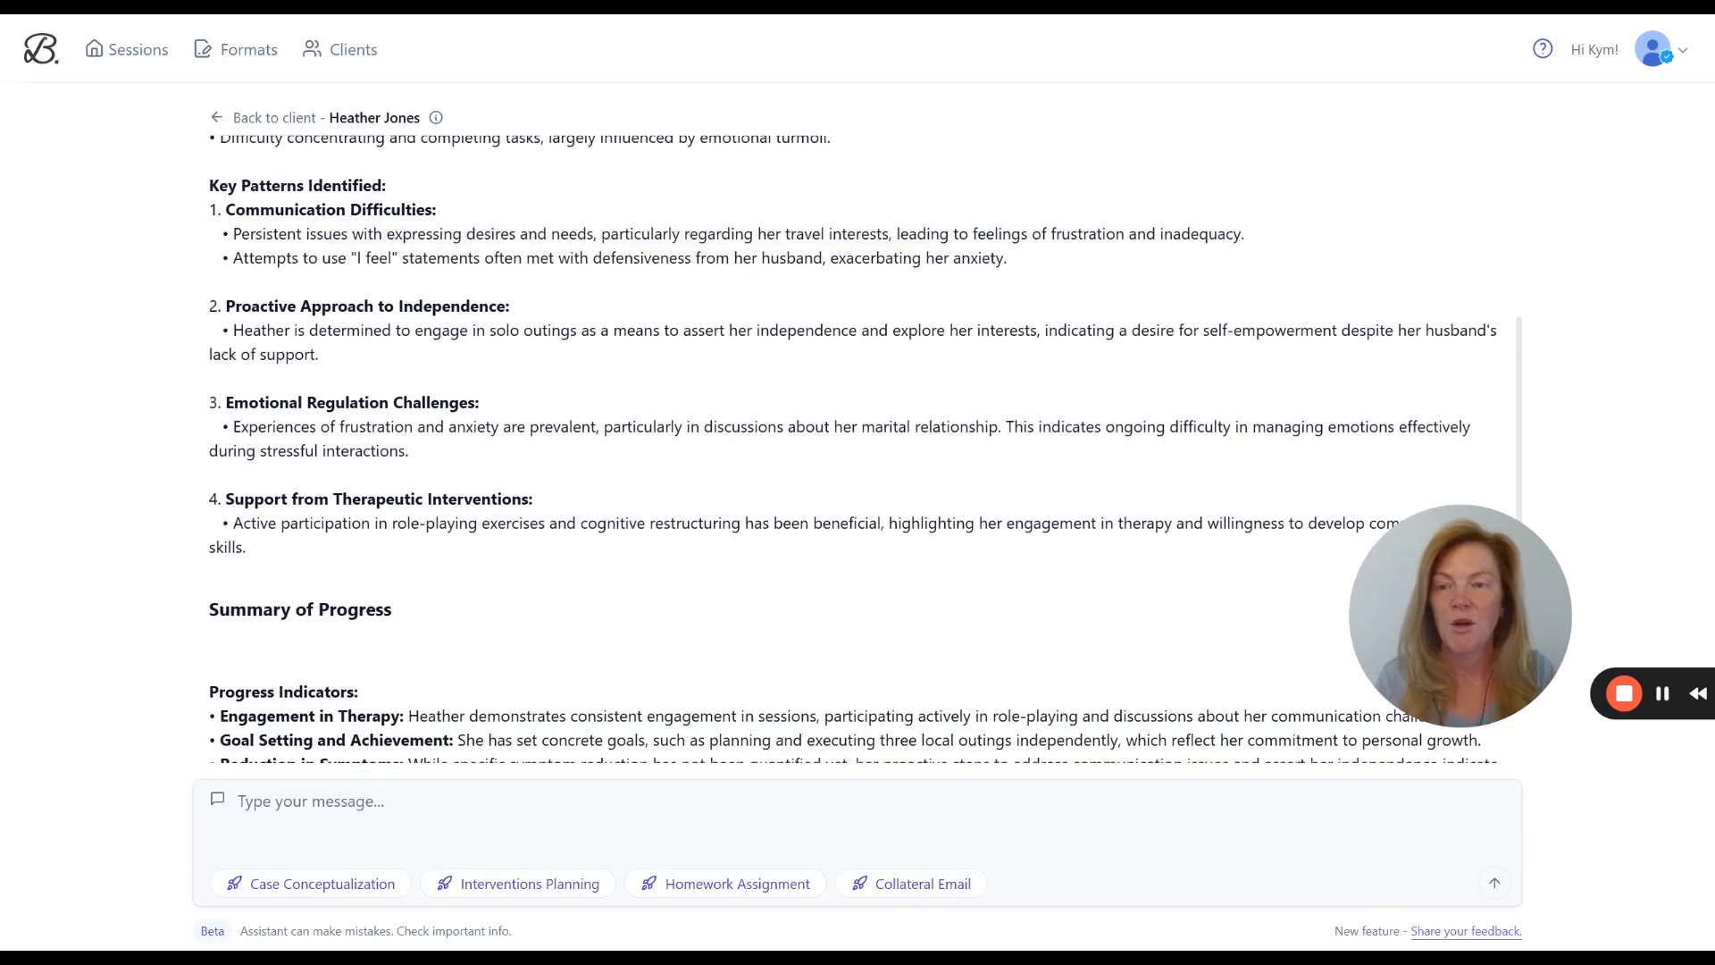
Review the remaining key patterns, highlighting the text on Proactive Approach to Independence, Emotional Regulation Challenges and Support from Therapeutic Interventions.
triple_click(348, 365)
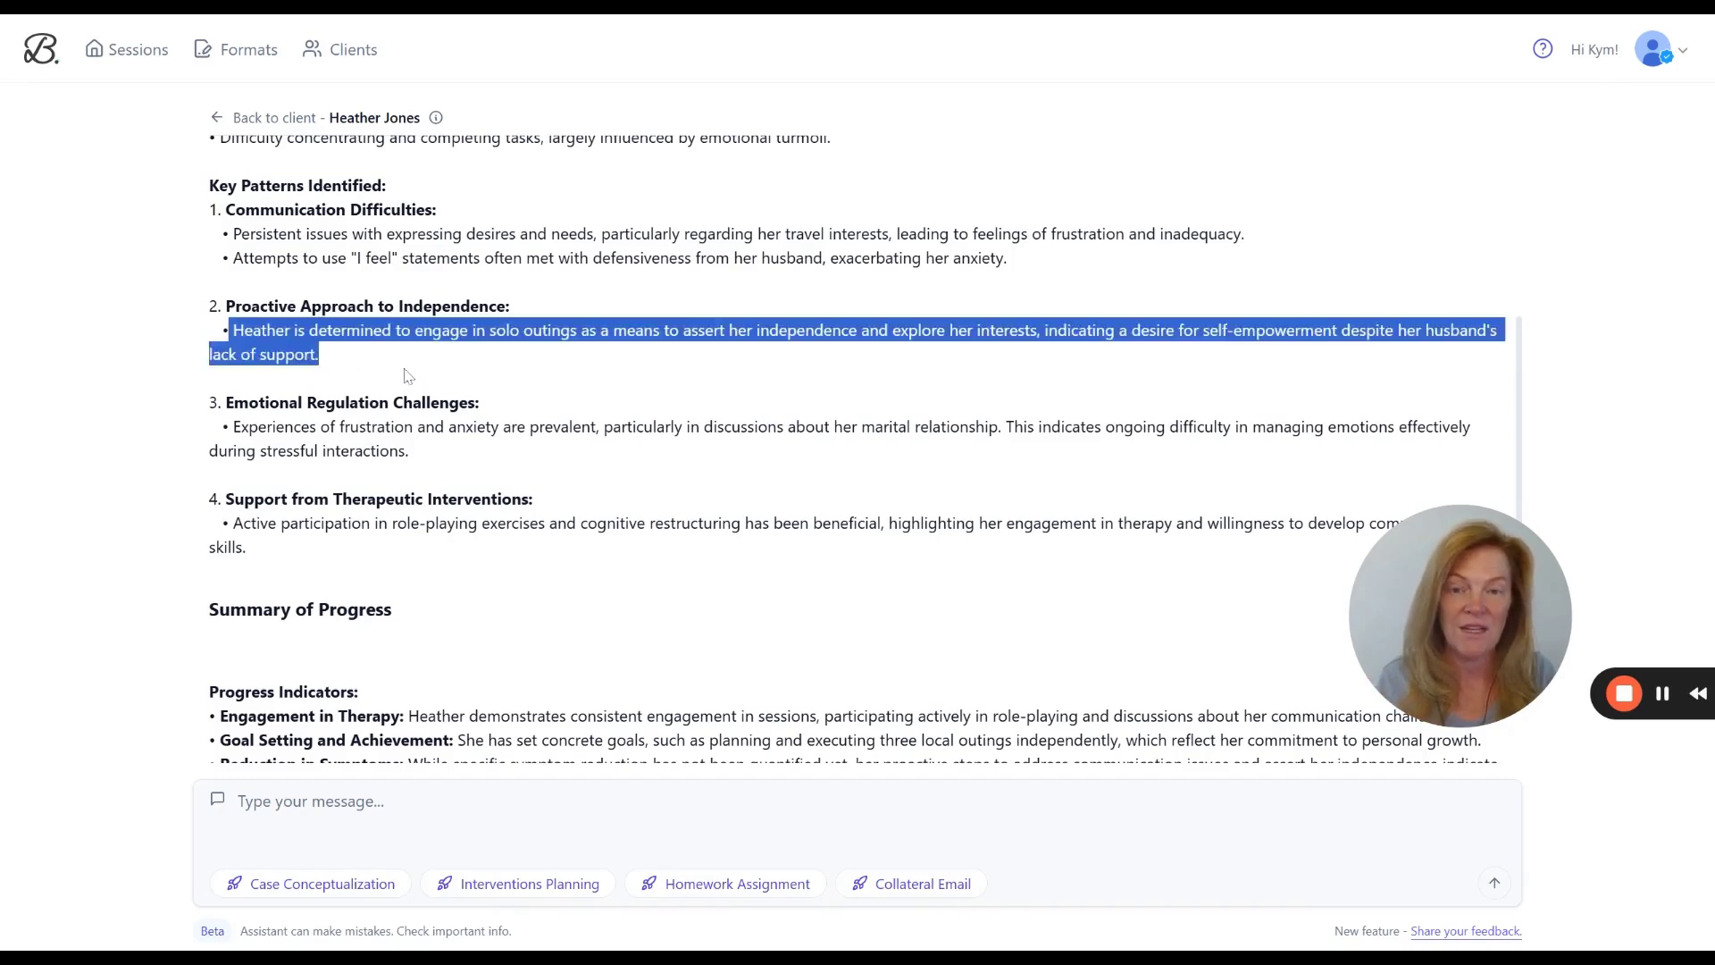
scroll(403, 372, "down", 1)
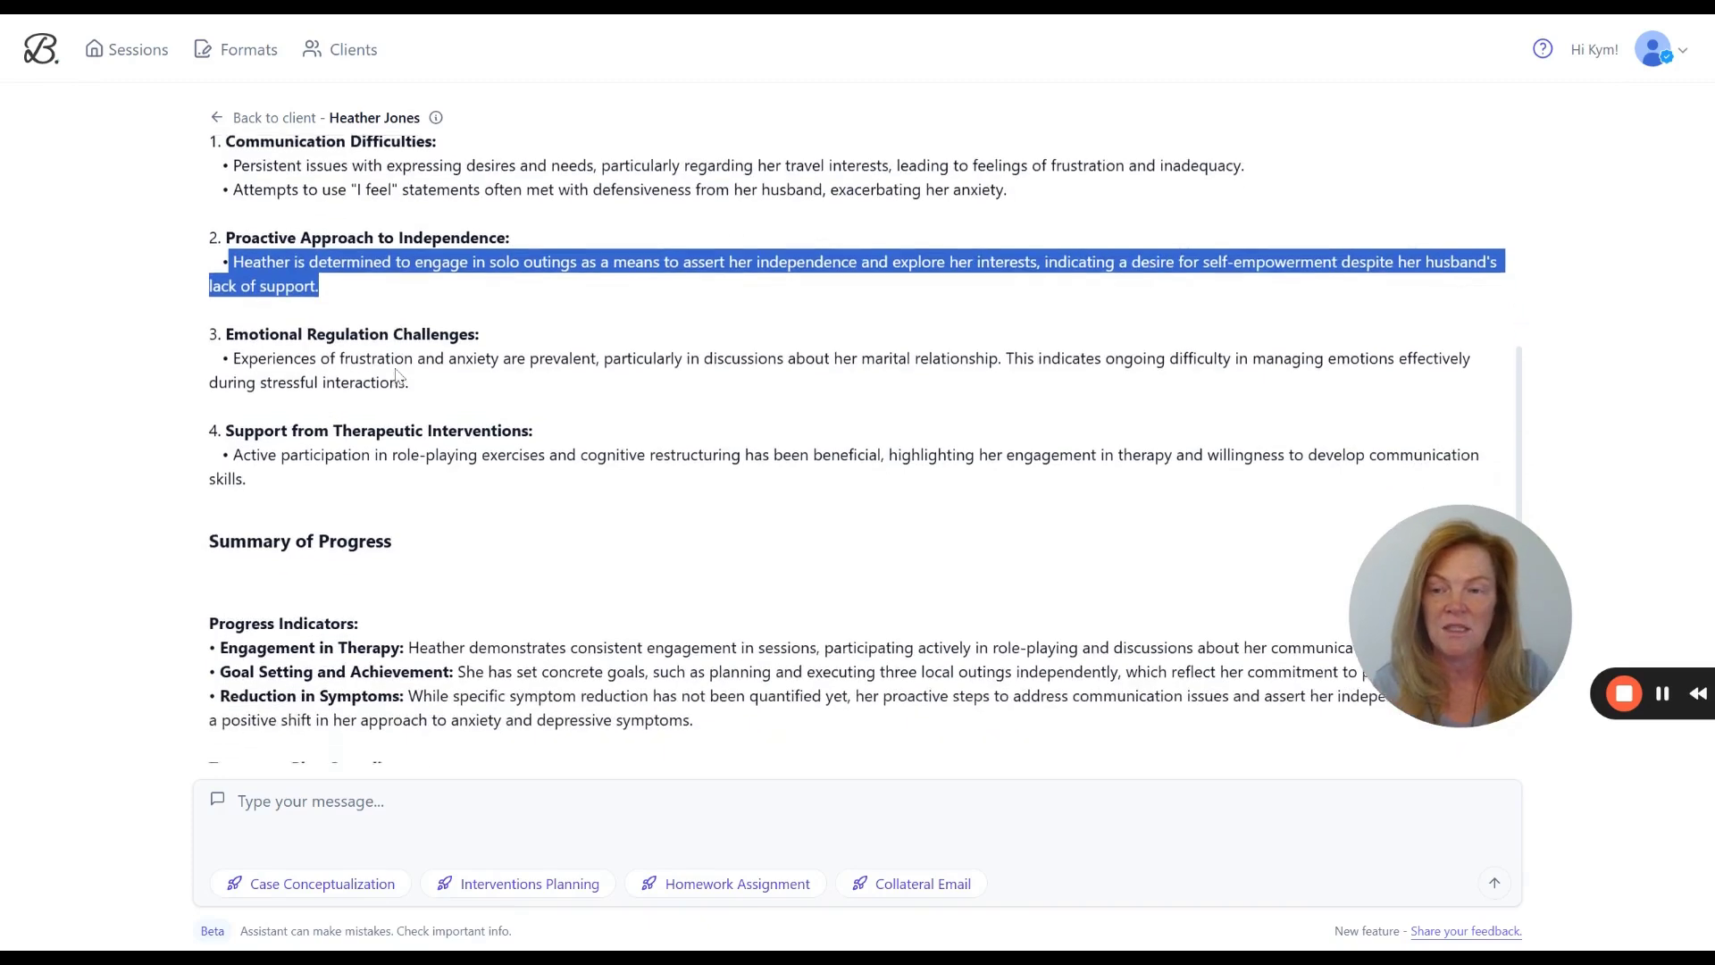
left_click(400, 373)
triple_click(426, 382)
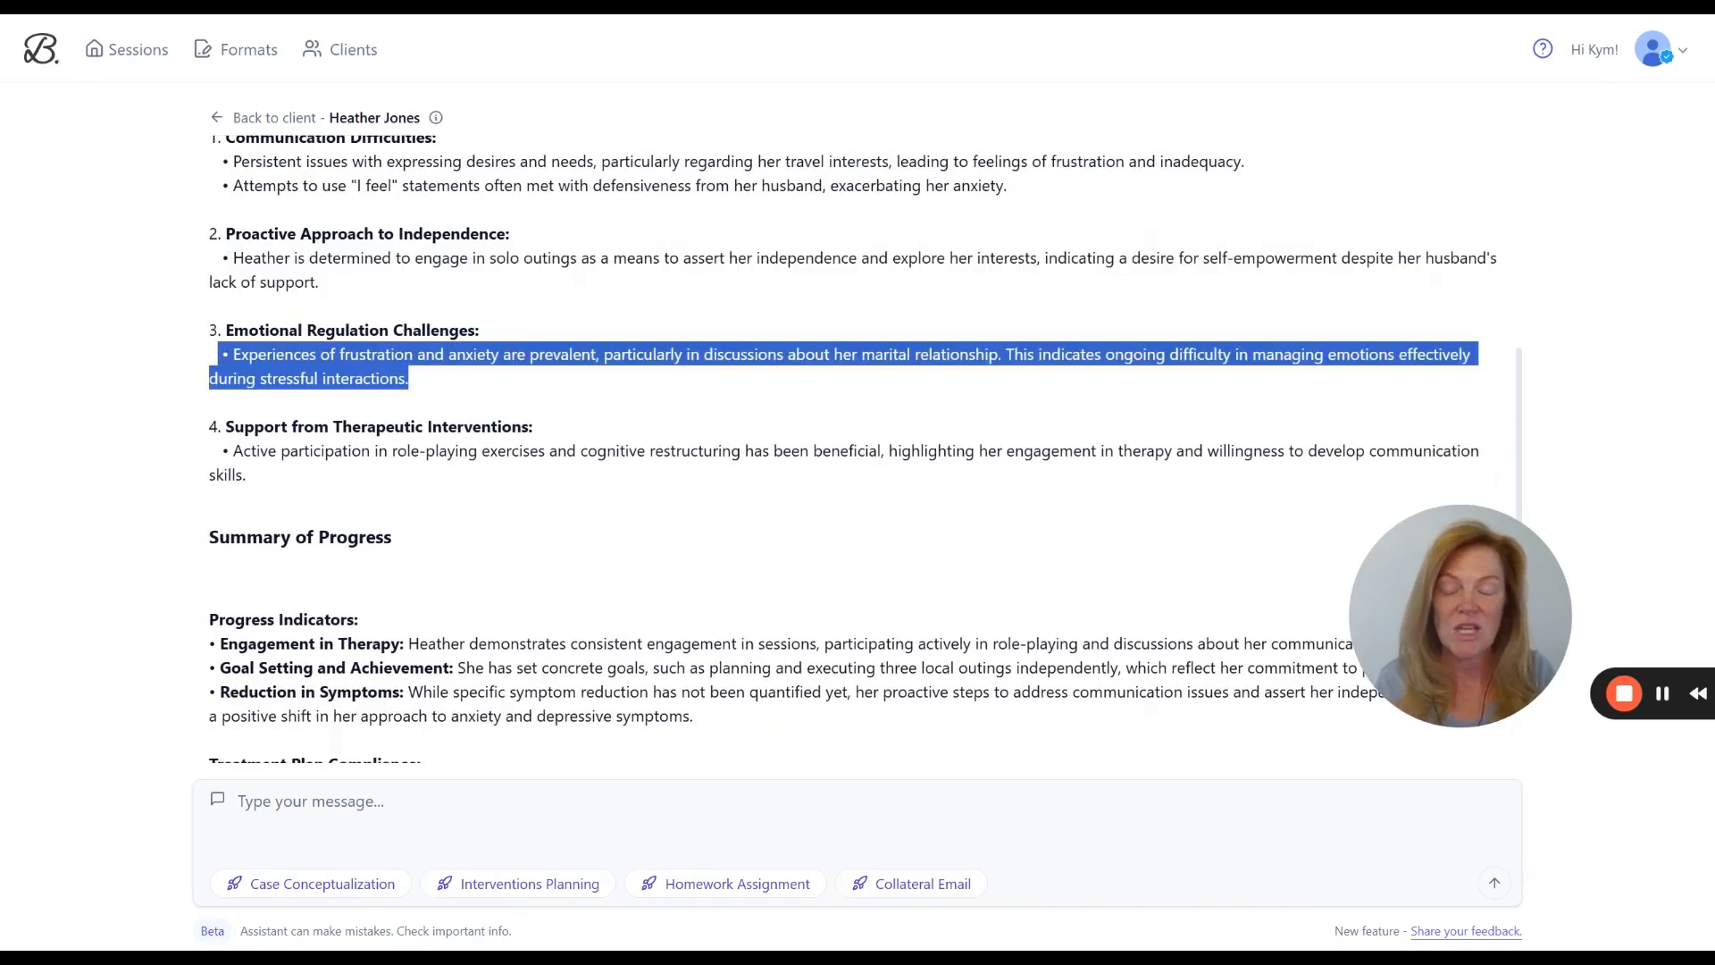
left_click(456, 398)
scroll(455, 399, "down", 1)
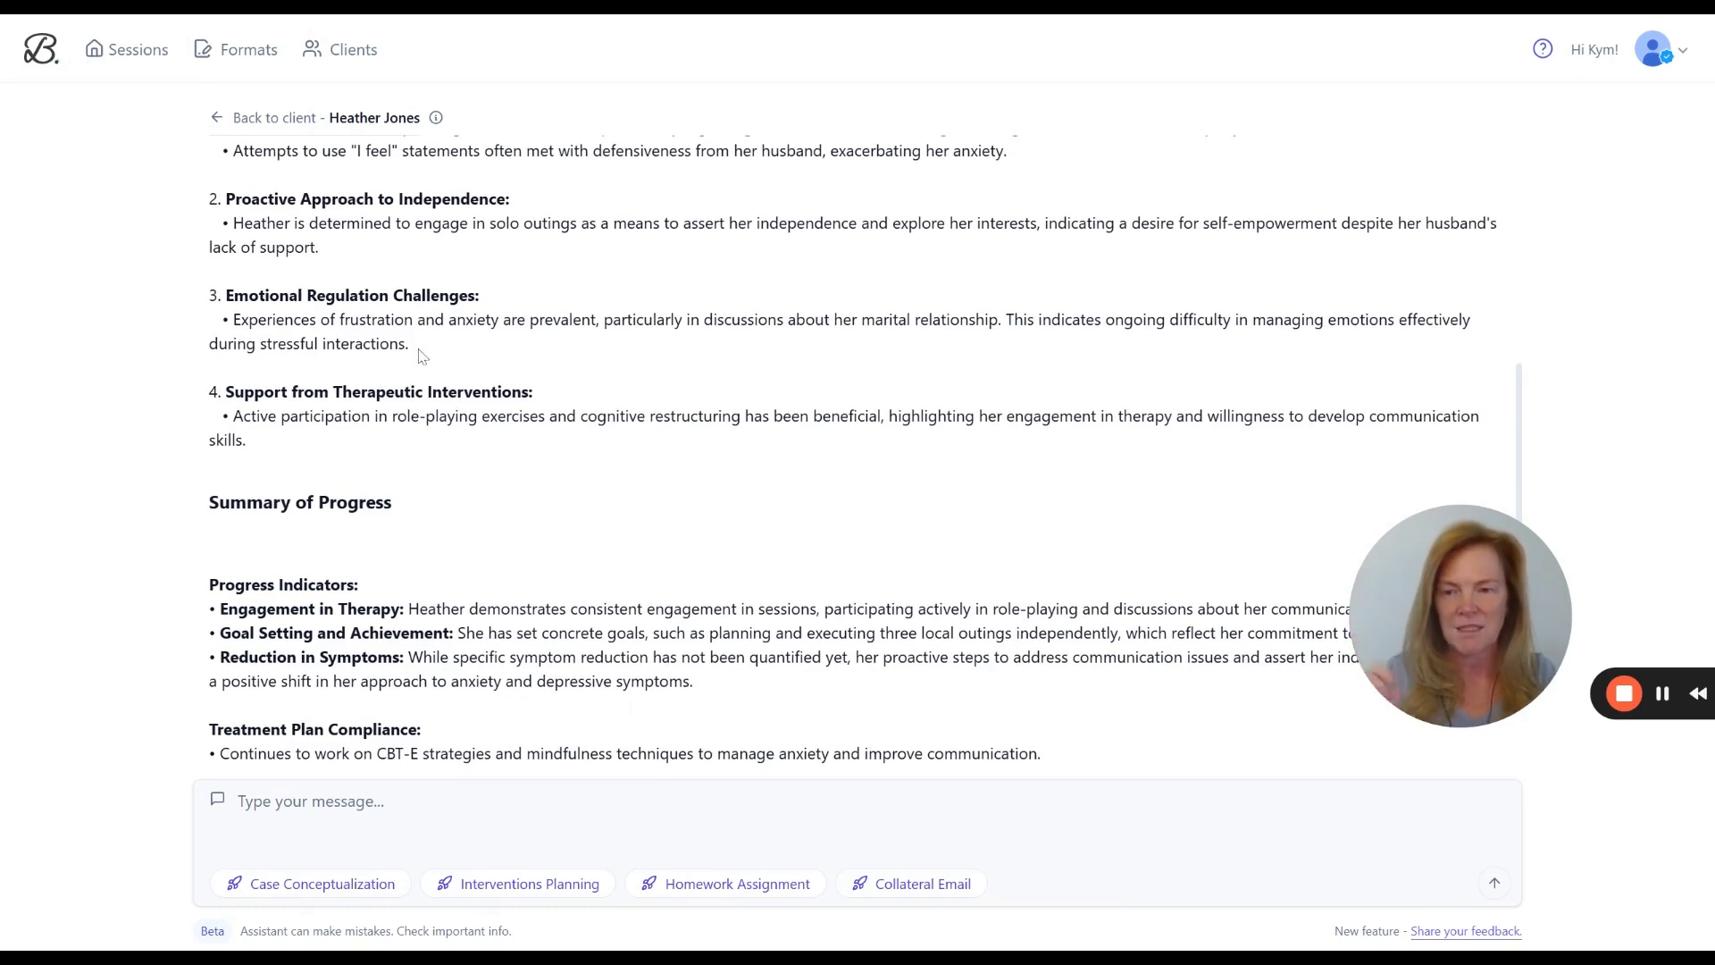
scroll(421, 355, "down", 2)
left_click_drag(281, 357, 429, 379)
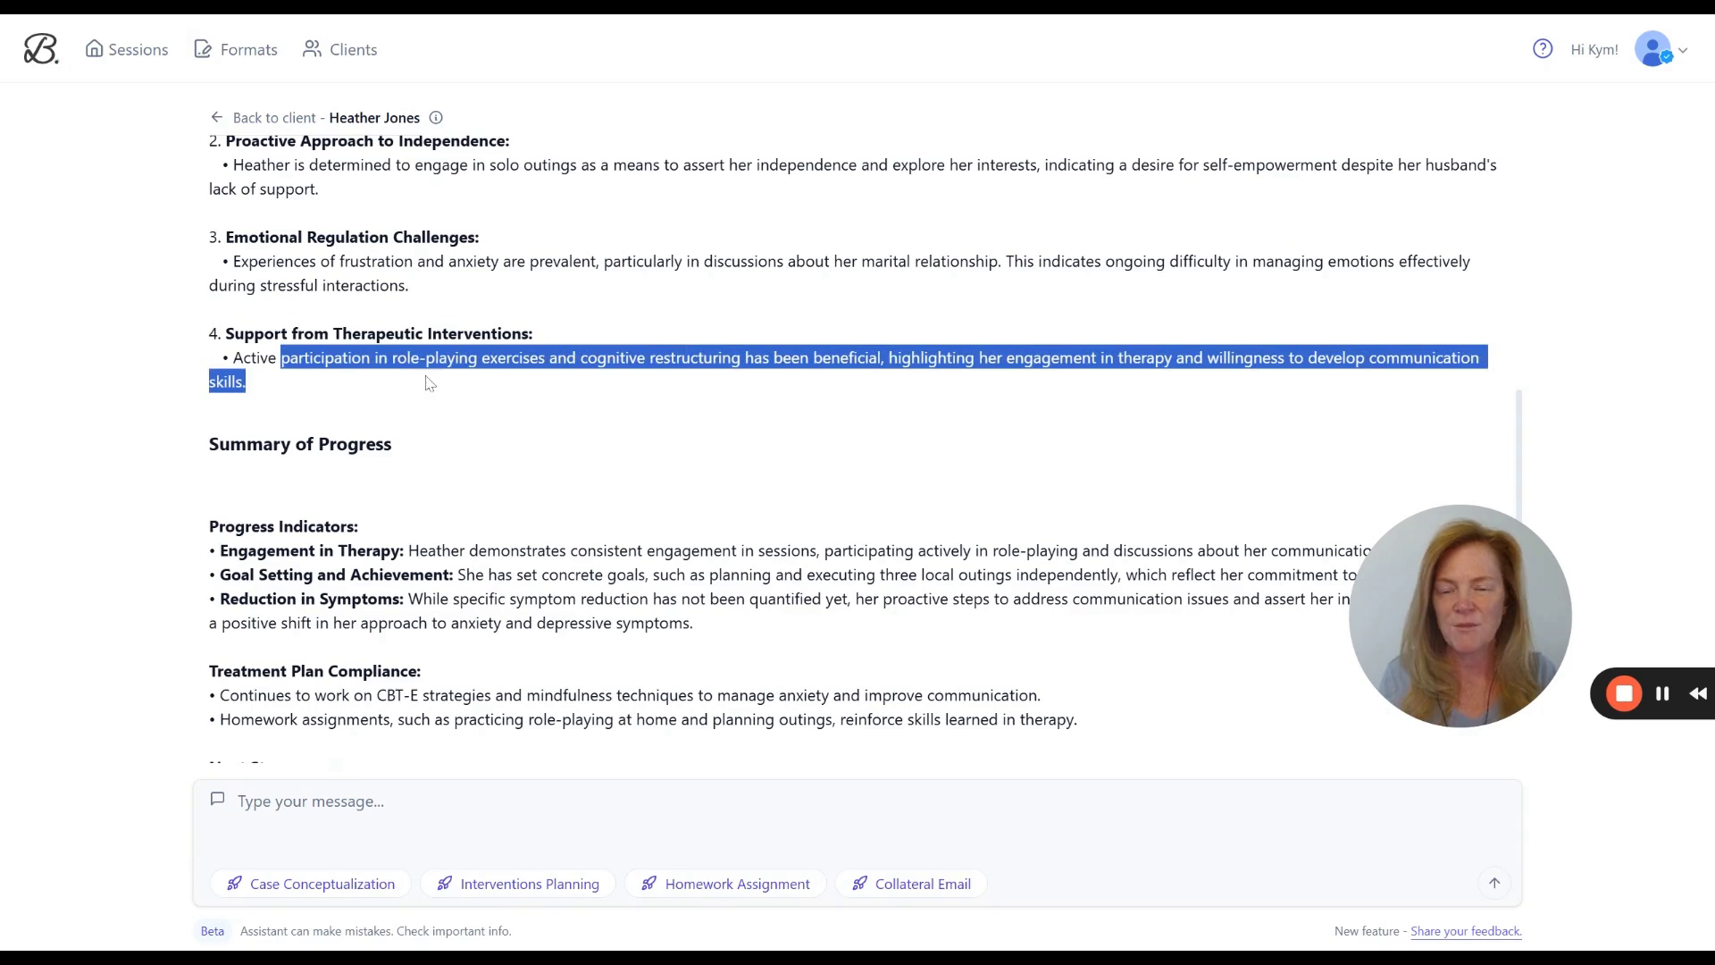
left_click(526, 424)
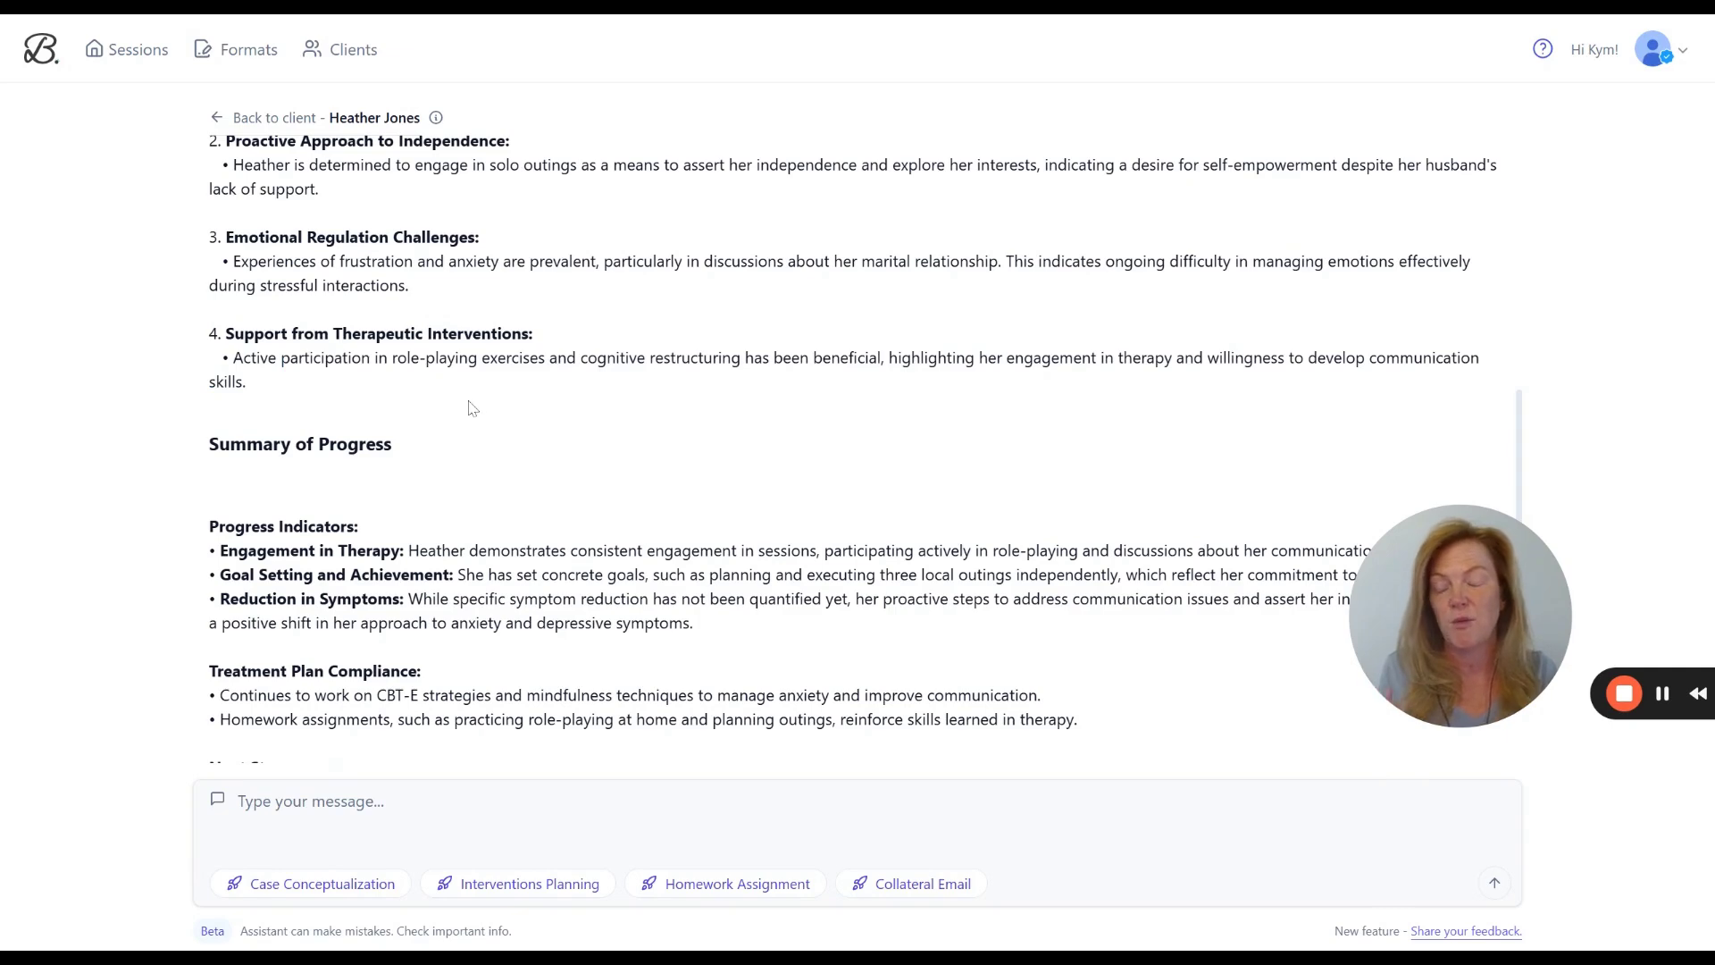
Review the Summary of Progress, highlighting the CBT-E strategies bullet and the Overall Assessment, and copy the response.
scroll(472, 408, "down", 5)
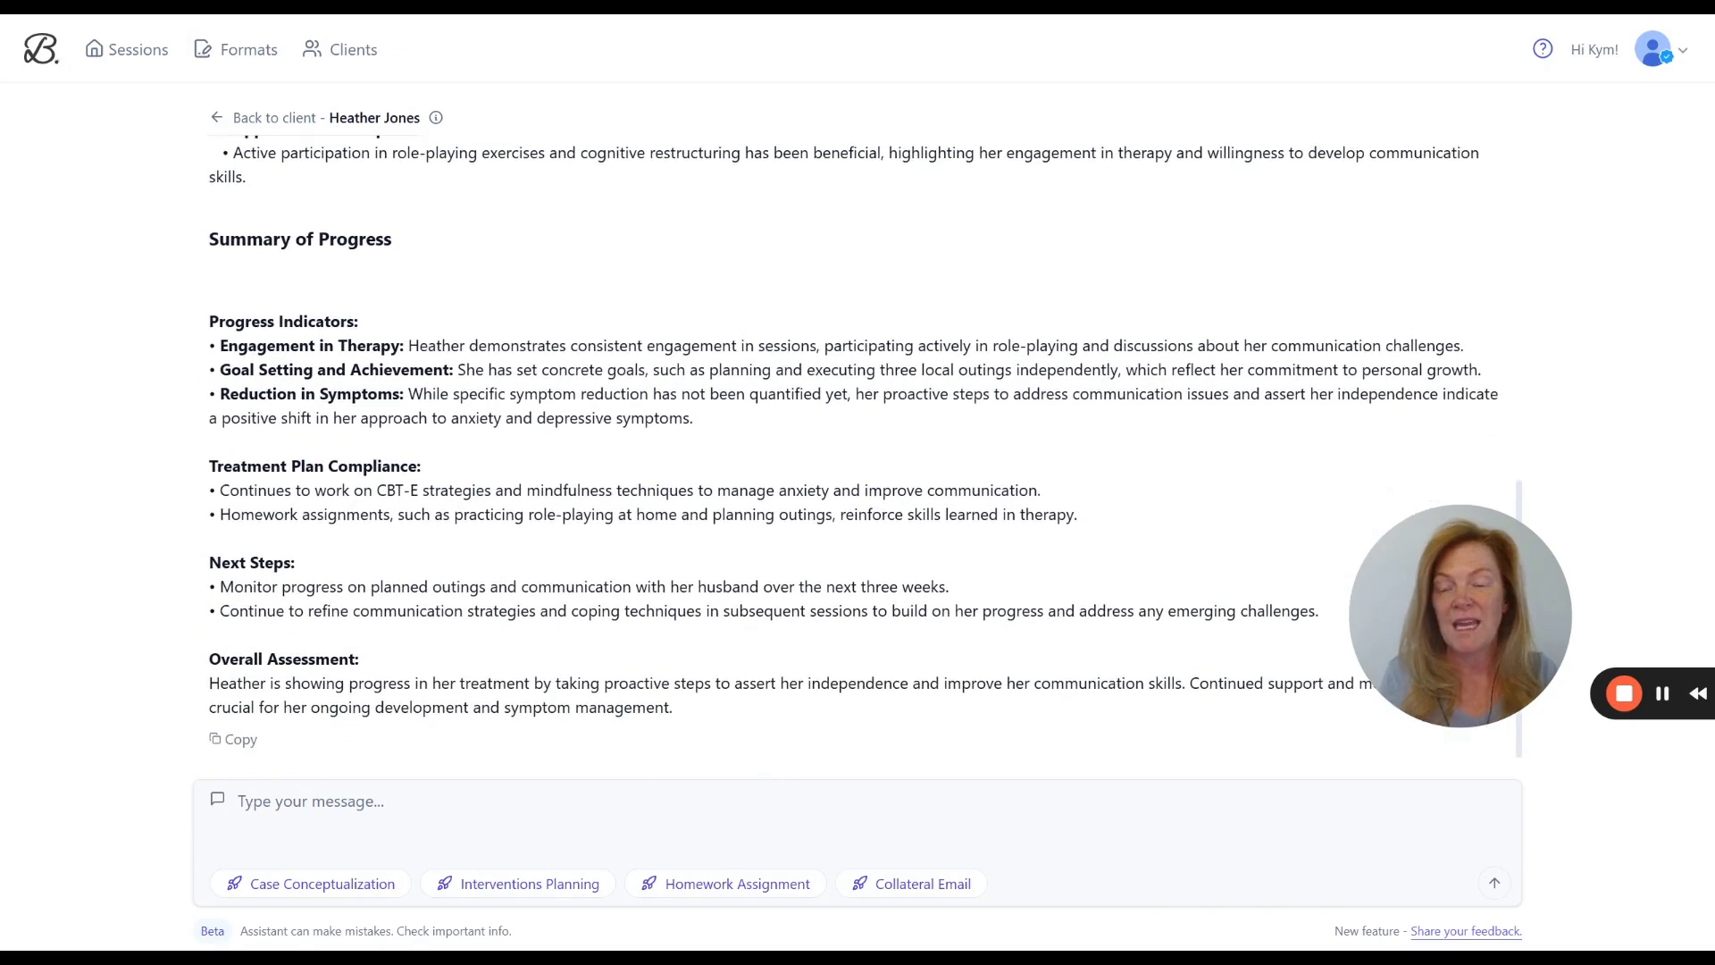
left_click_drag(268, 369, 326, 466)
left_click(314, 447)
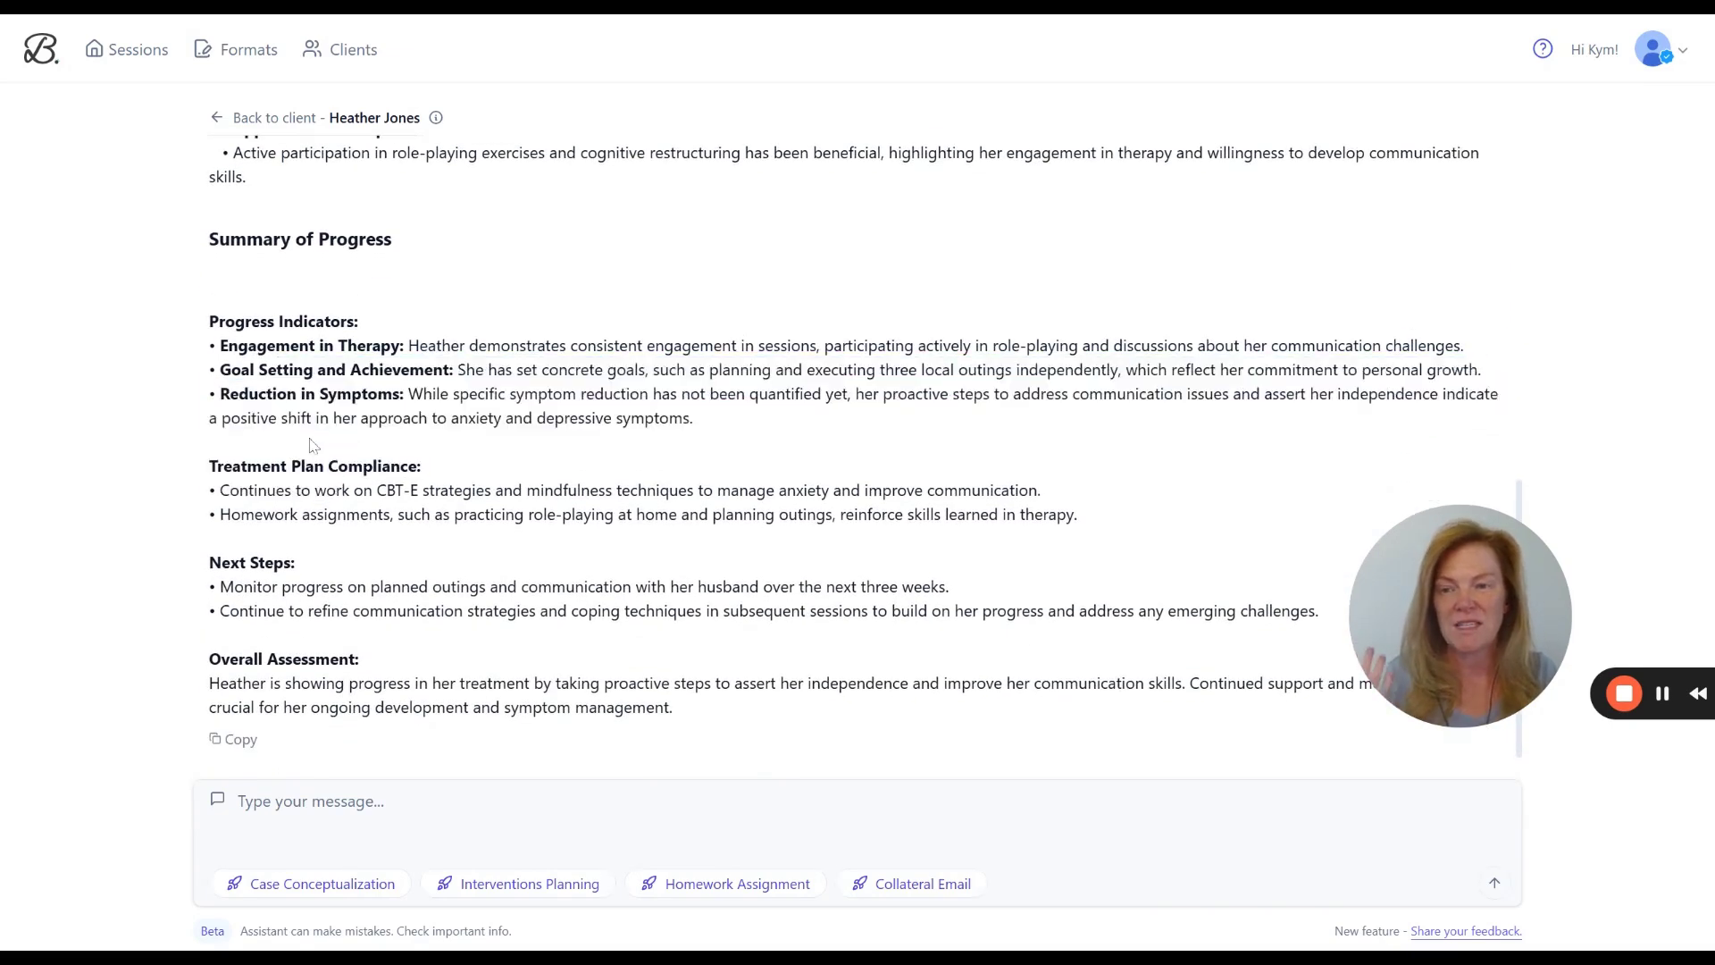
scroll(333, 341, "down", 1)
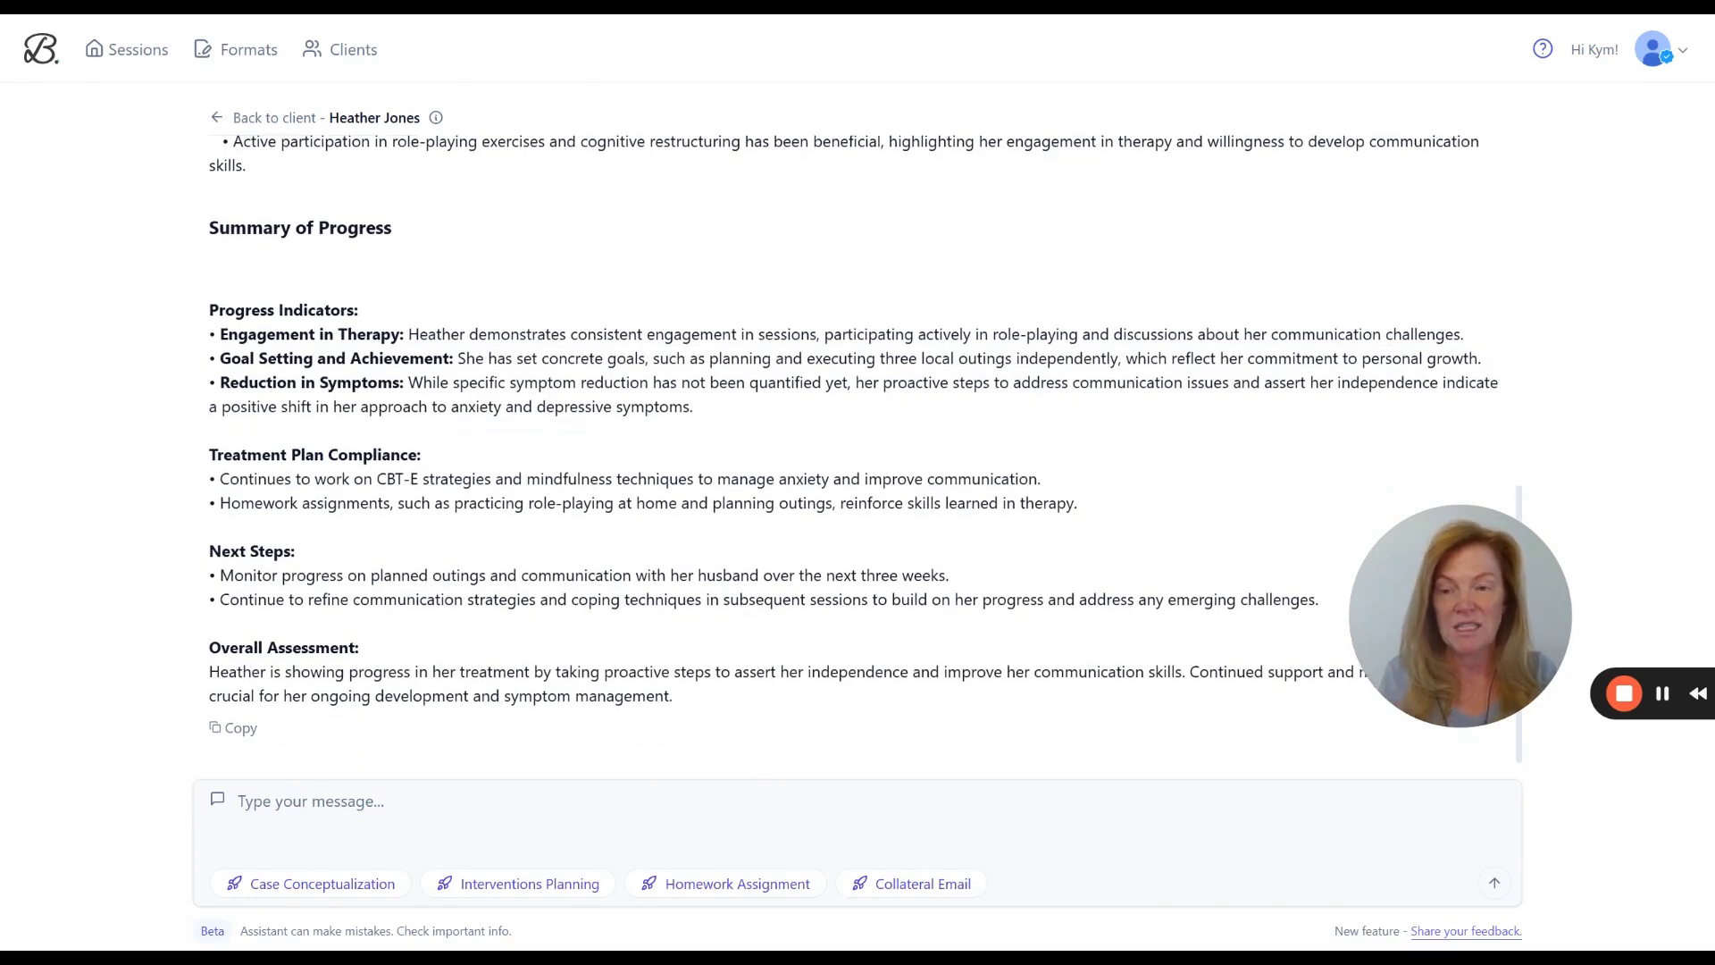
left_click_drag(218, 479, 718, 479)
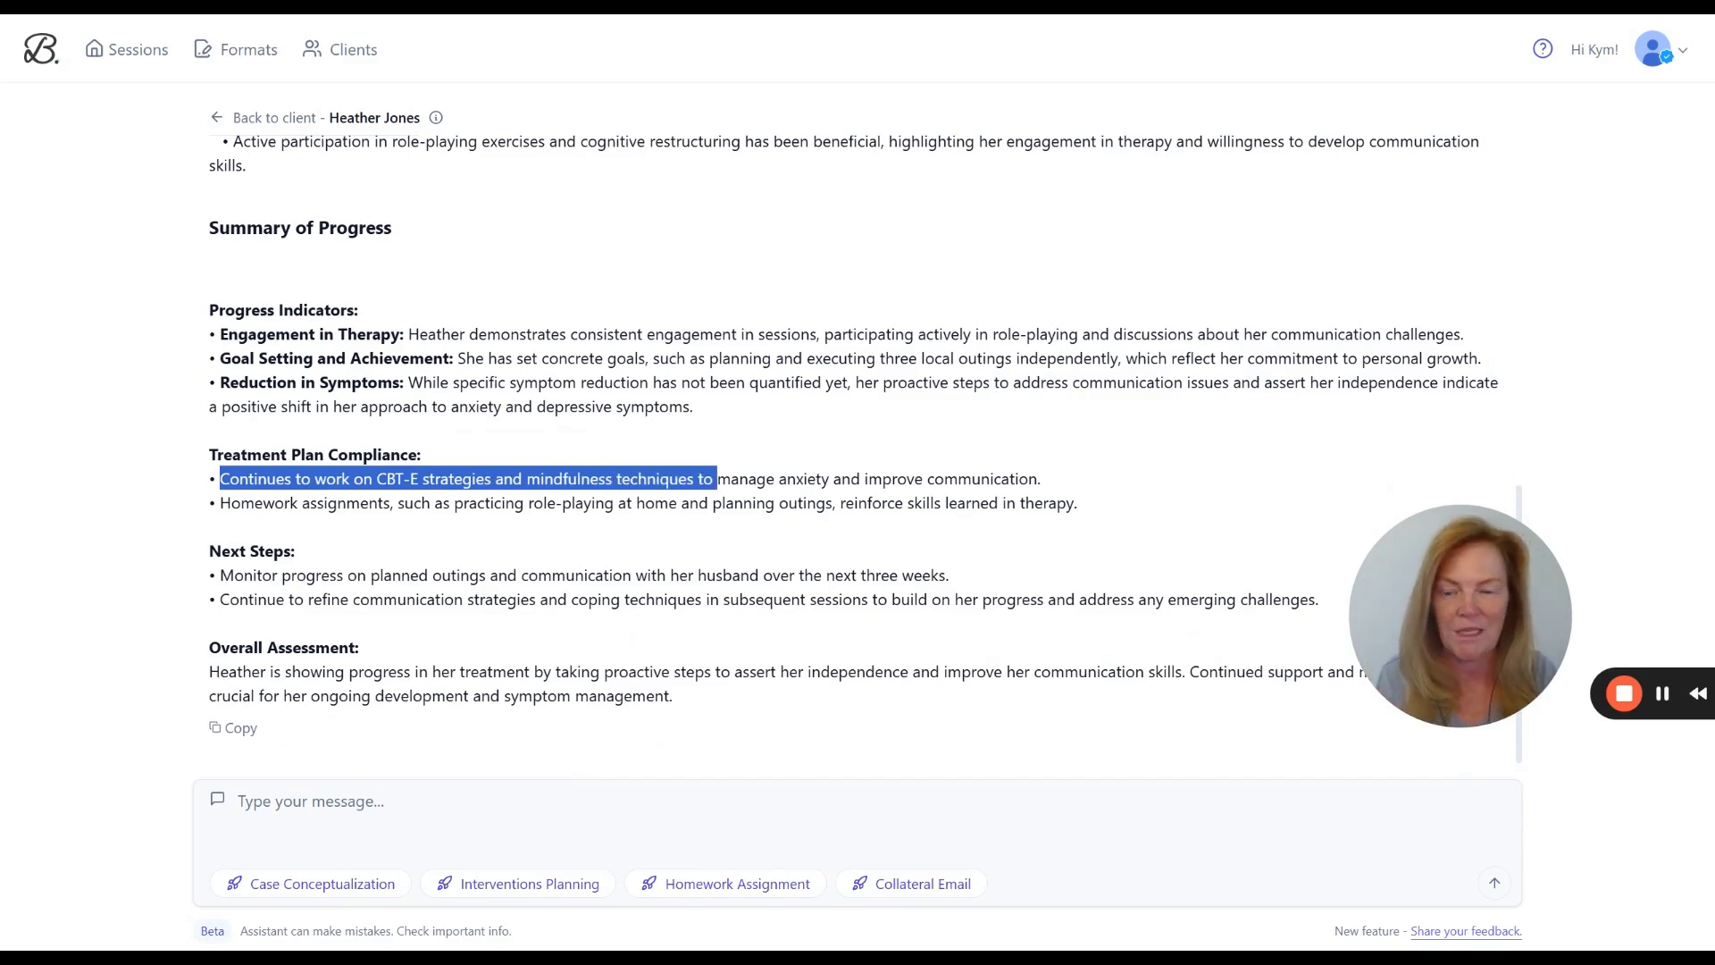
left_click(470, 540)
left_click_drag(252, 671, 742, 722)
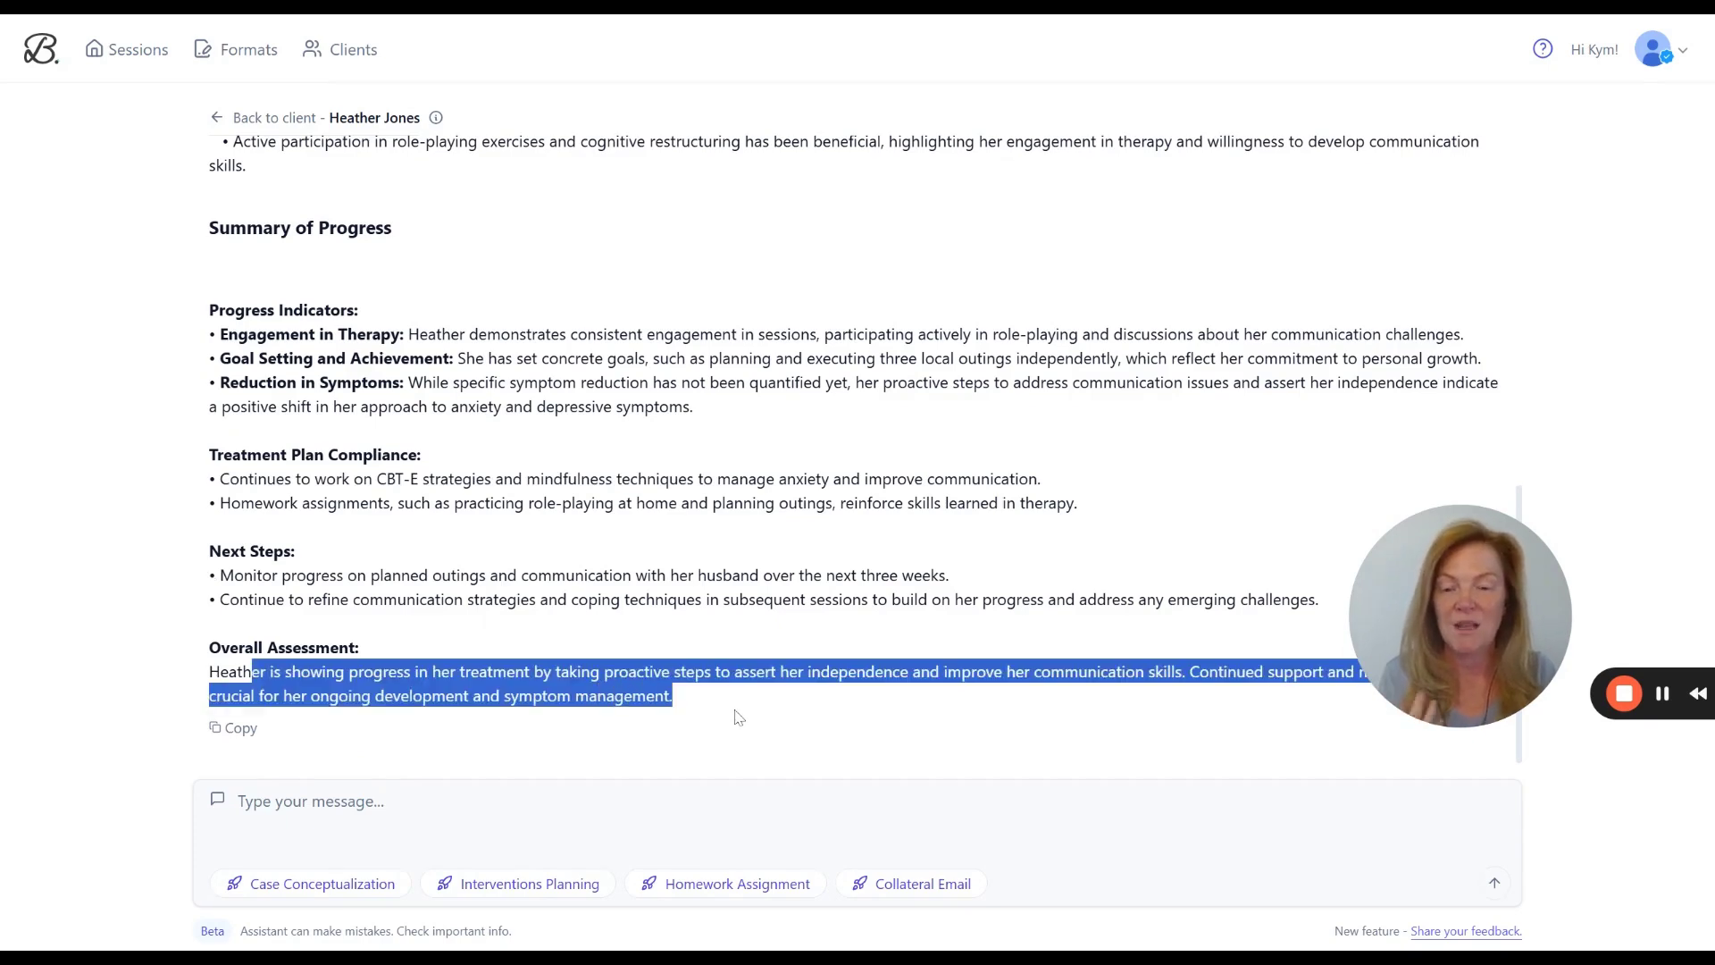
left_click(730, 714)
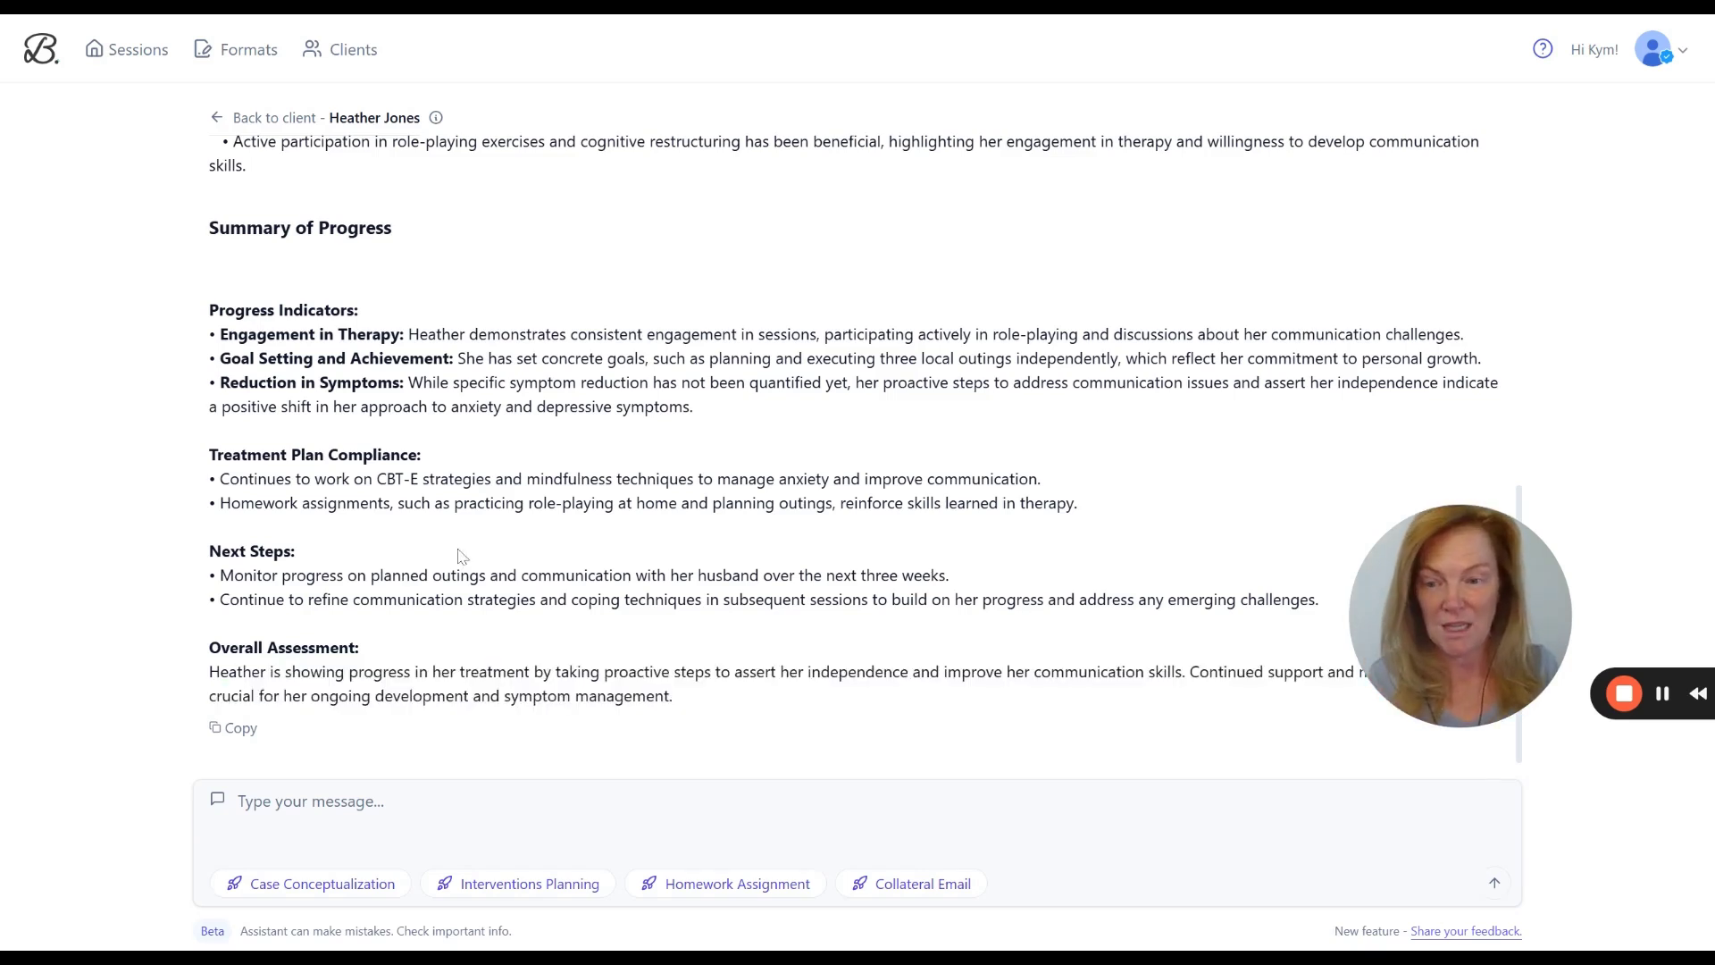
left_click(219, 736)
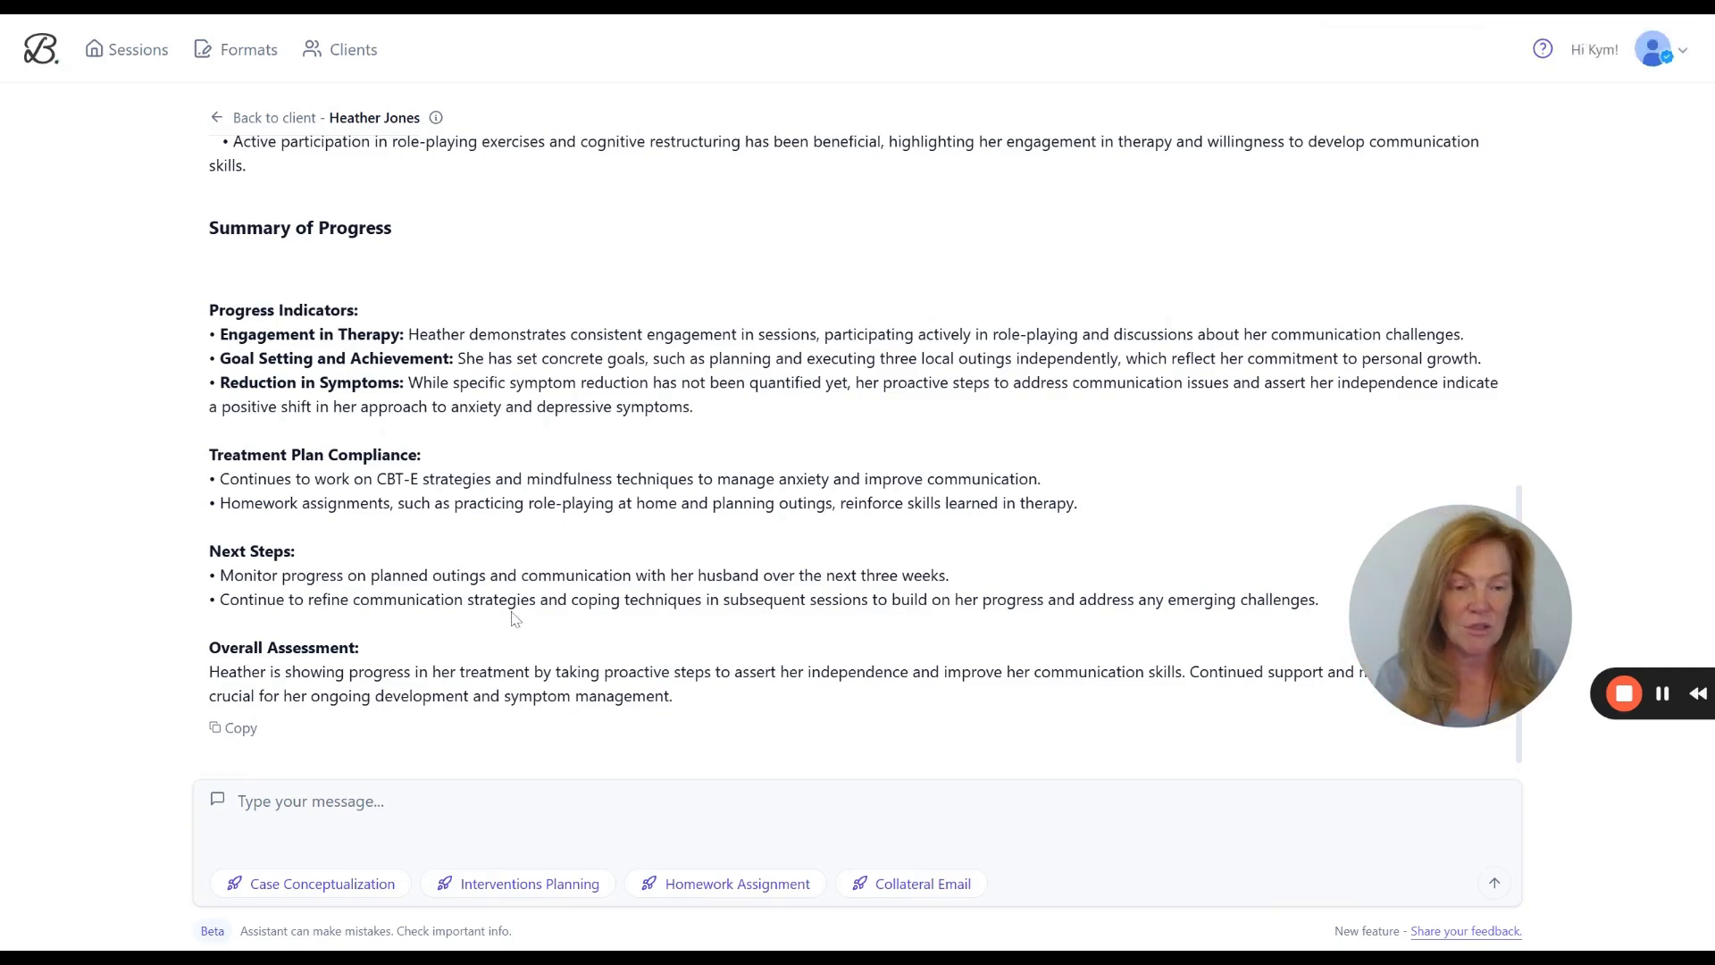
Go back through the response and copy the Emotional Regulation Challenges heading with its bullet from the key patterns.
scroll(857, 446, "up", 3)
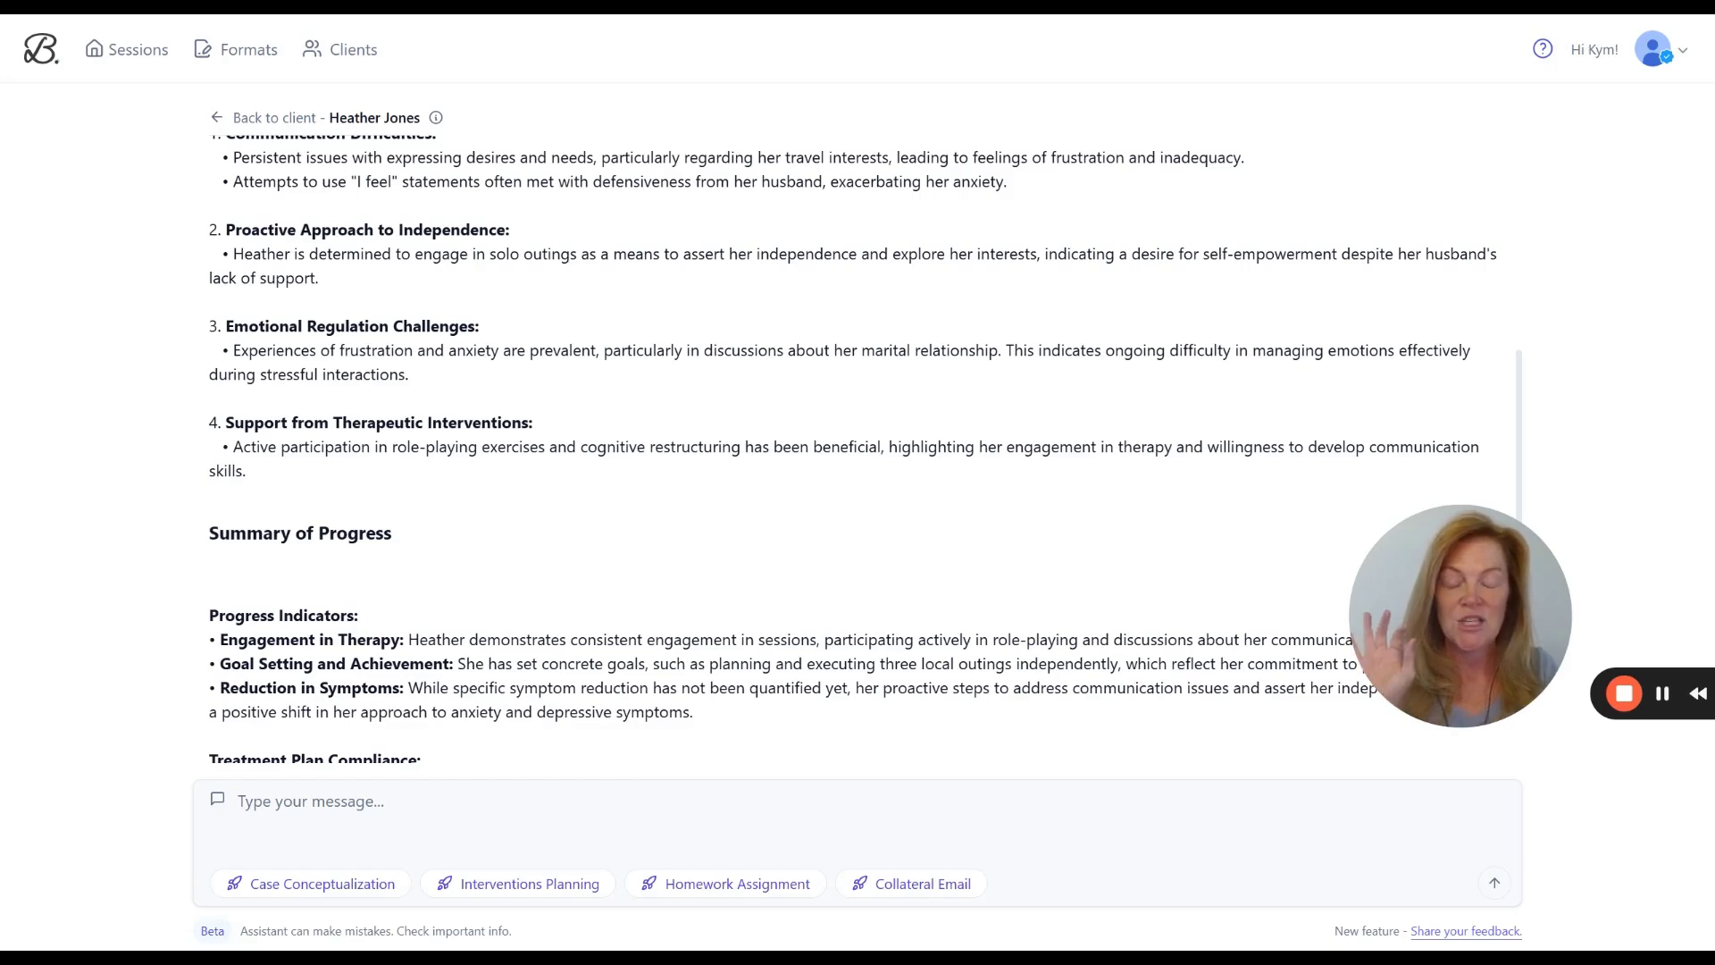
scroll(853, 447, "up", 4)
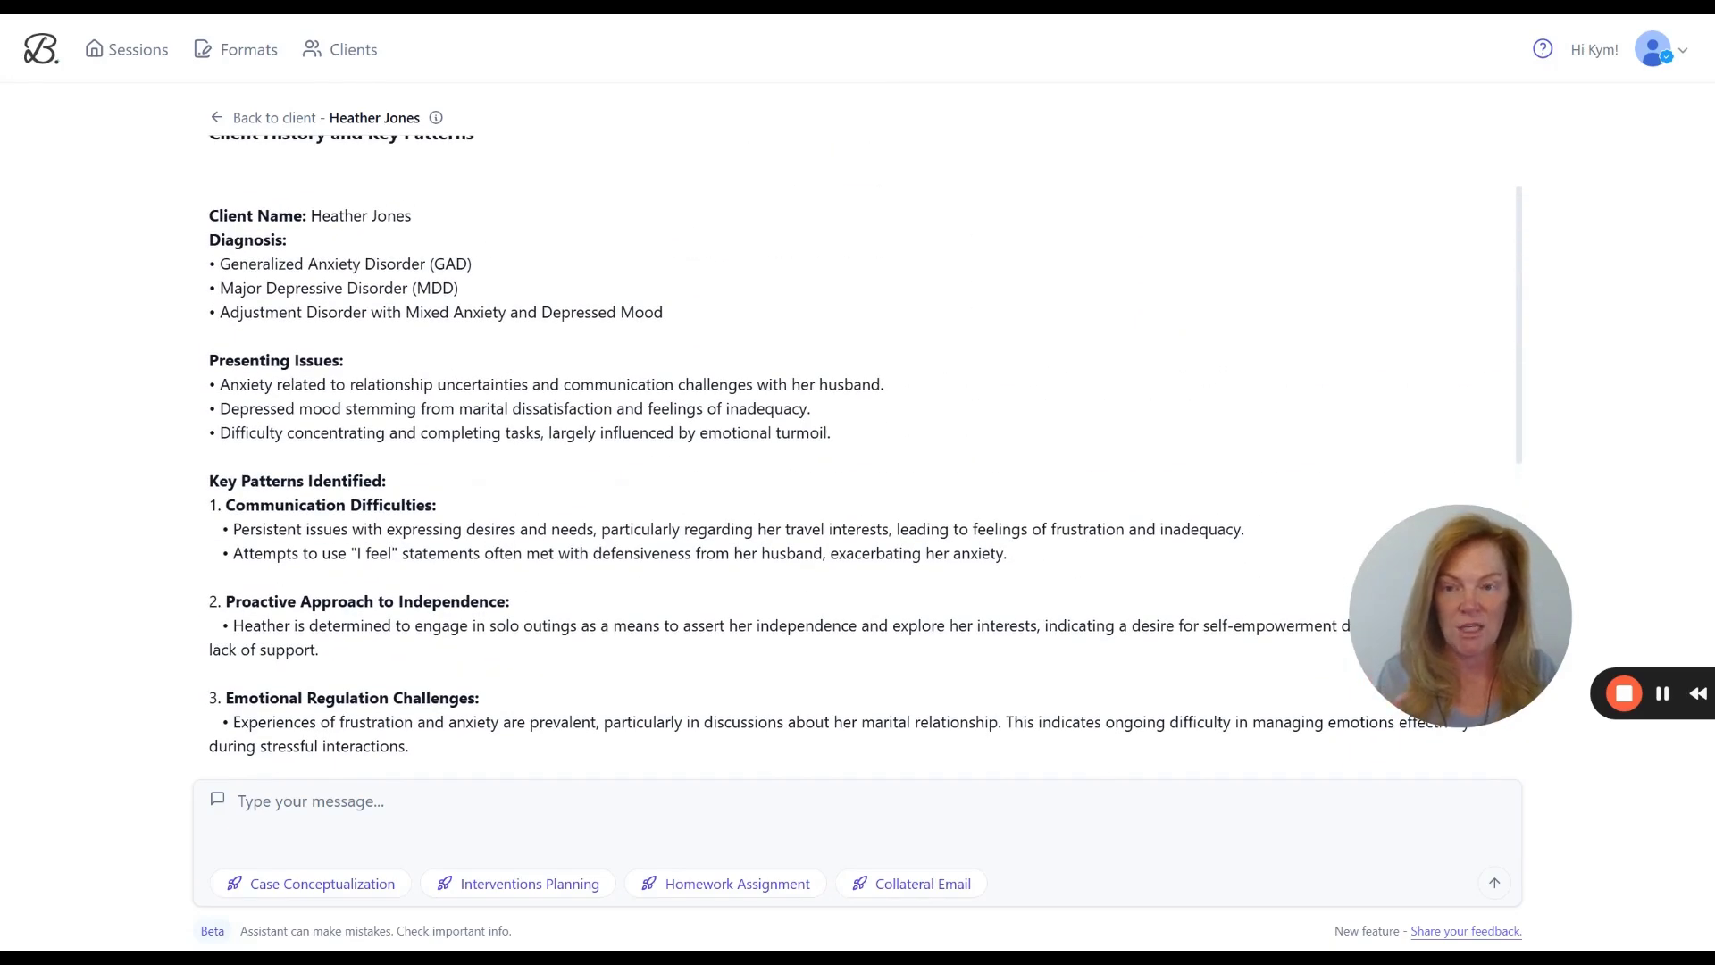
scroll(853, 447, "up", 3)
scroll(853, 446, "down", 4)
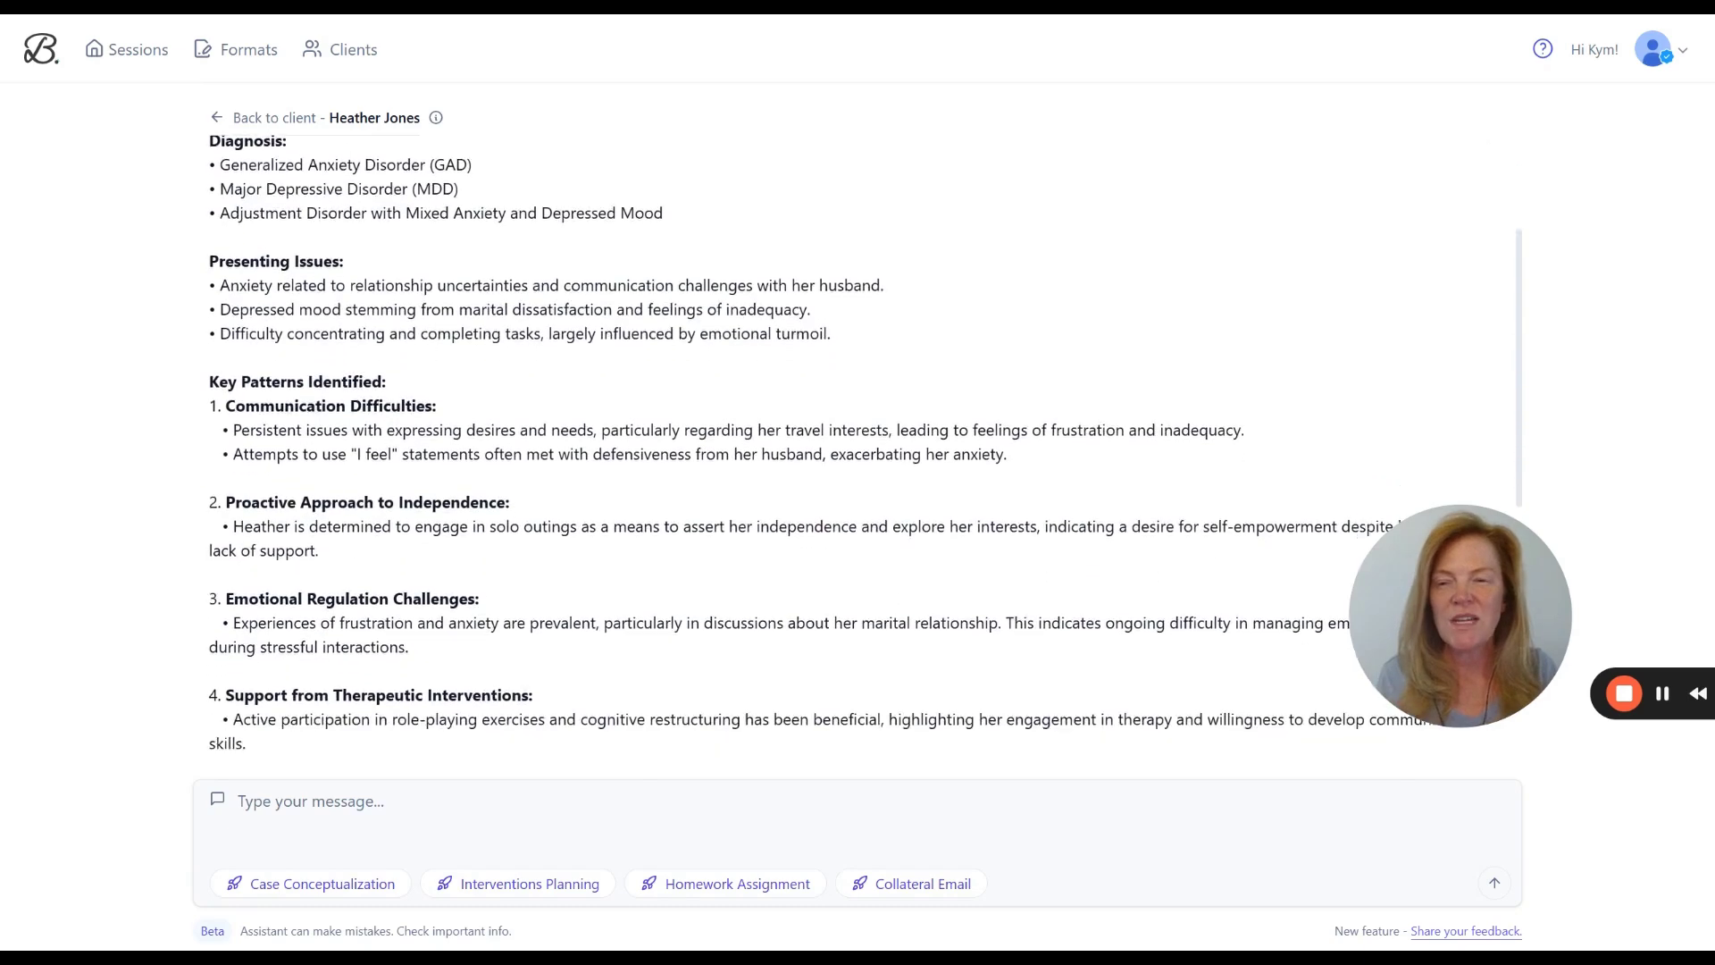
scroll(853, 447, "down", 2)
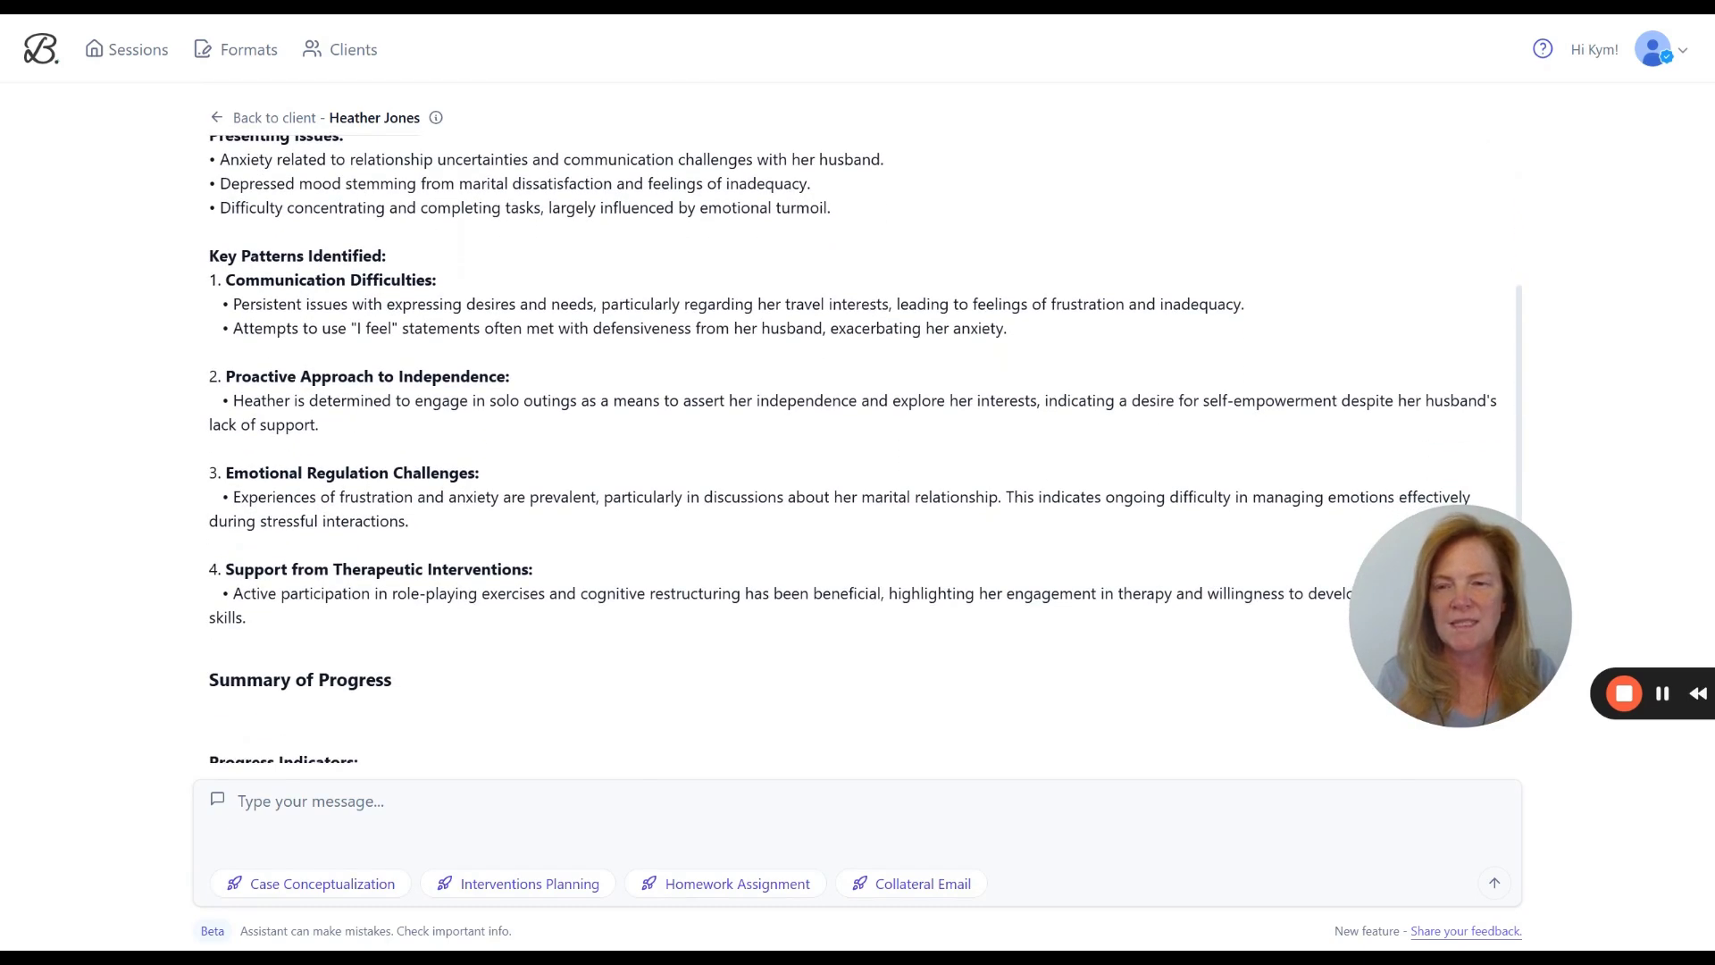
scroll(340, 432, "down", 1)
left_click_drag(409, 466, 218, 416)
key("ctrl+c")
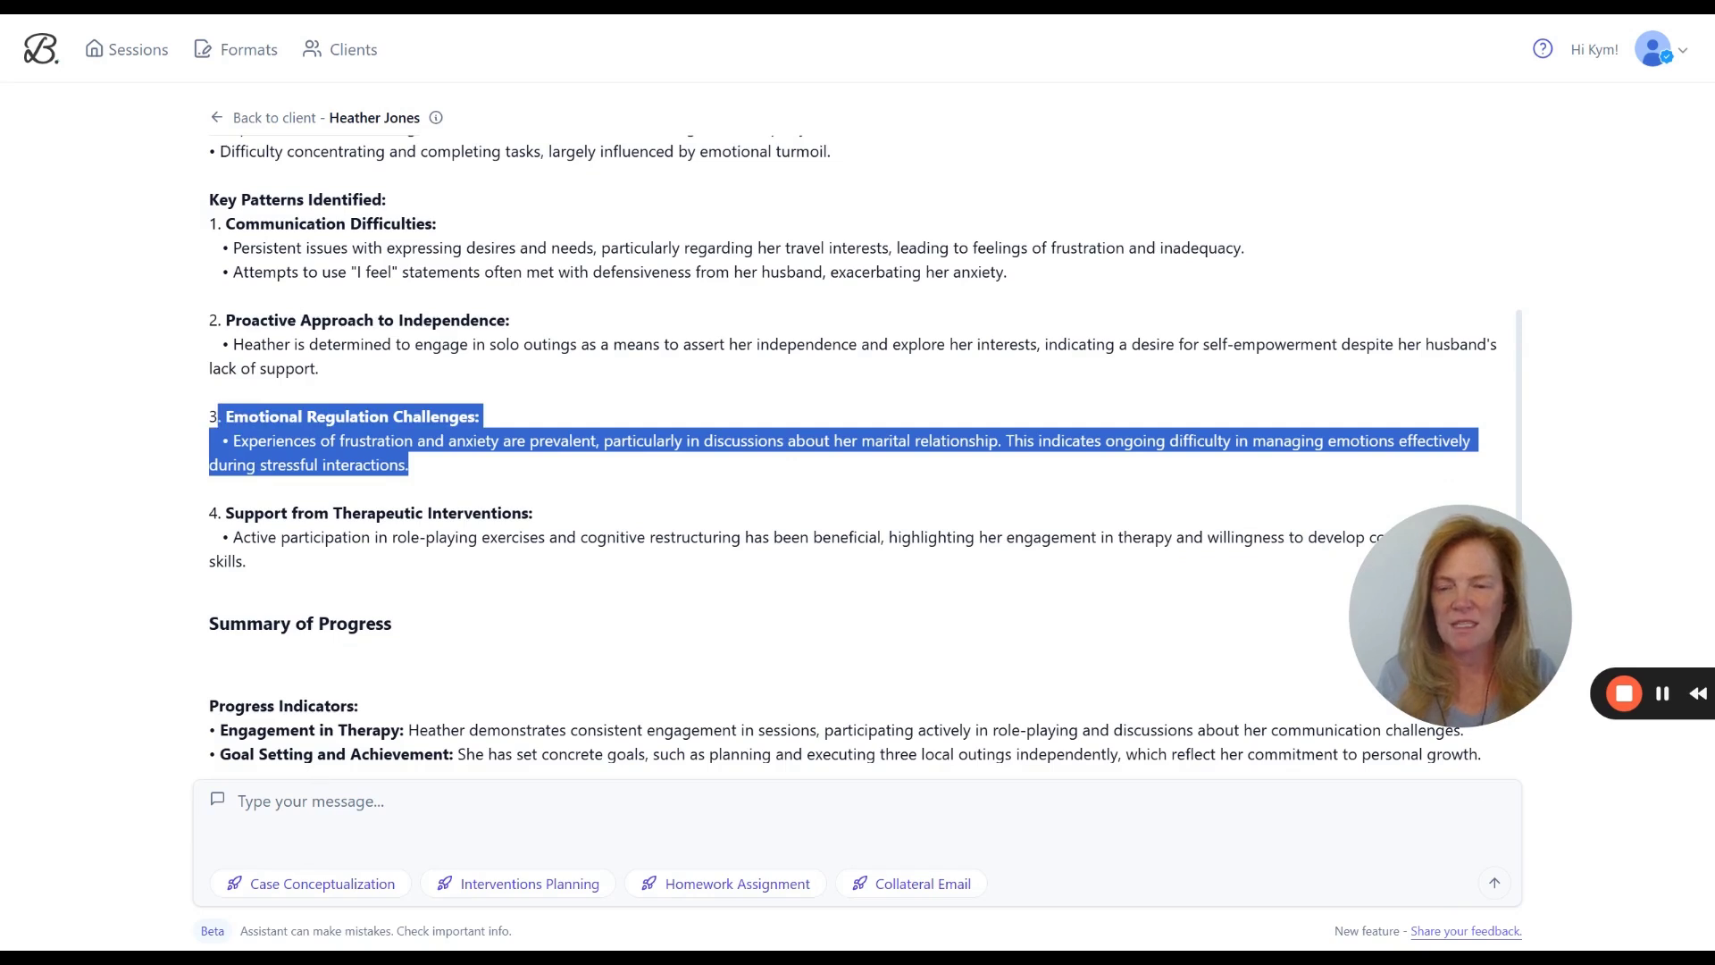
Send the assistant "for this one.", the copied Emotional Regulation Challenges text and "Can you give me some good DBT exercise to help with this .".
left_click(311, 801)
type("for this one.")
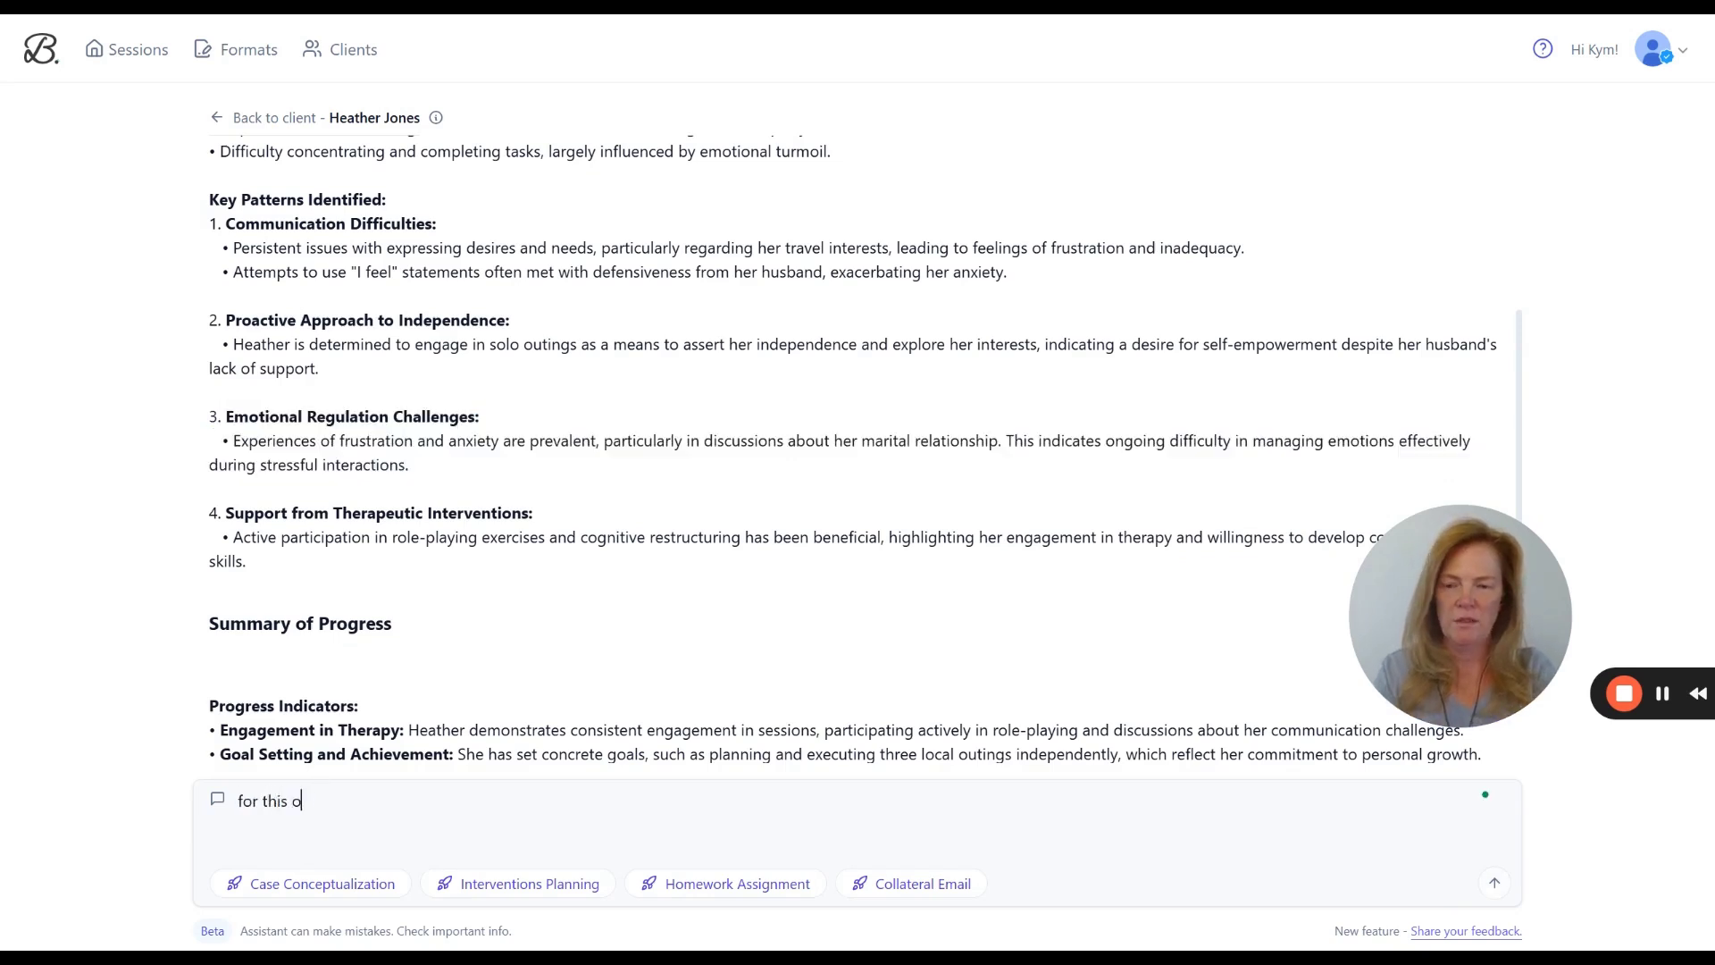
key("ctrl+v")
type("Can yo")
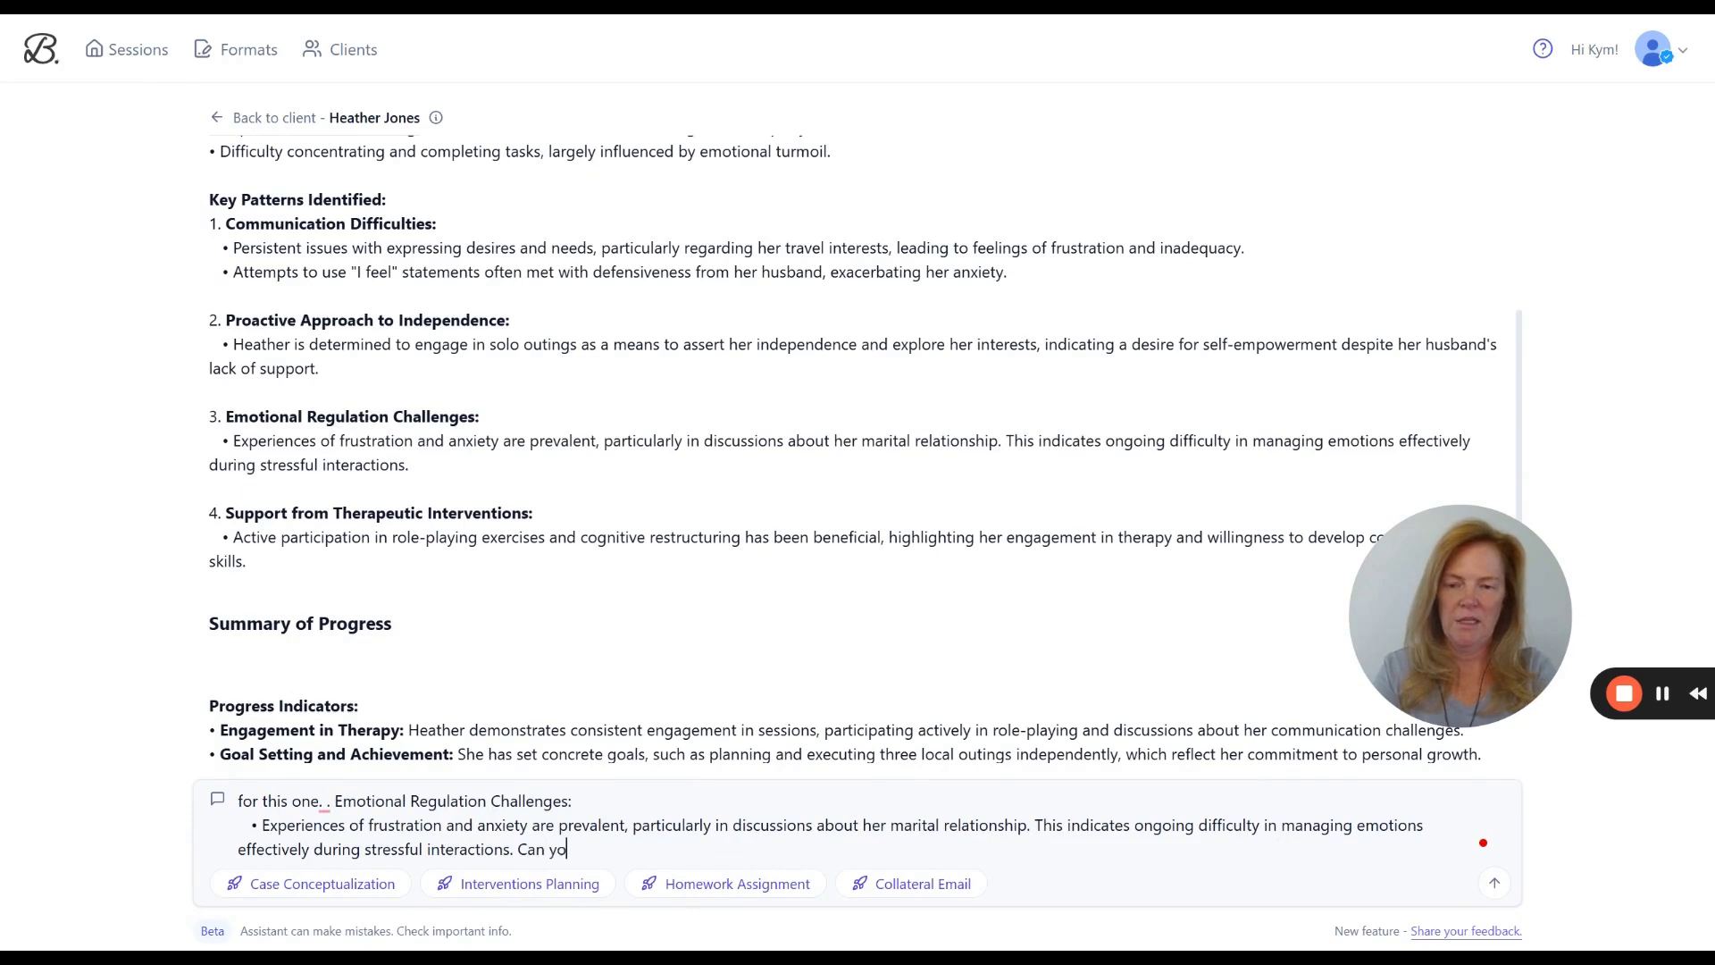
type("u give me some ")
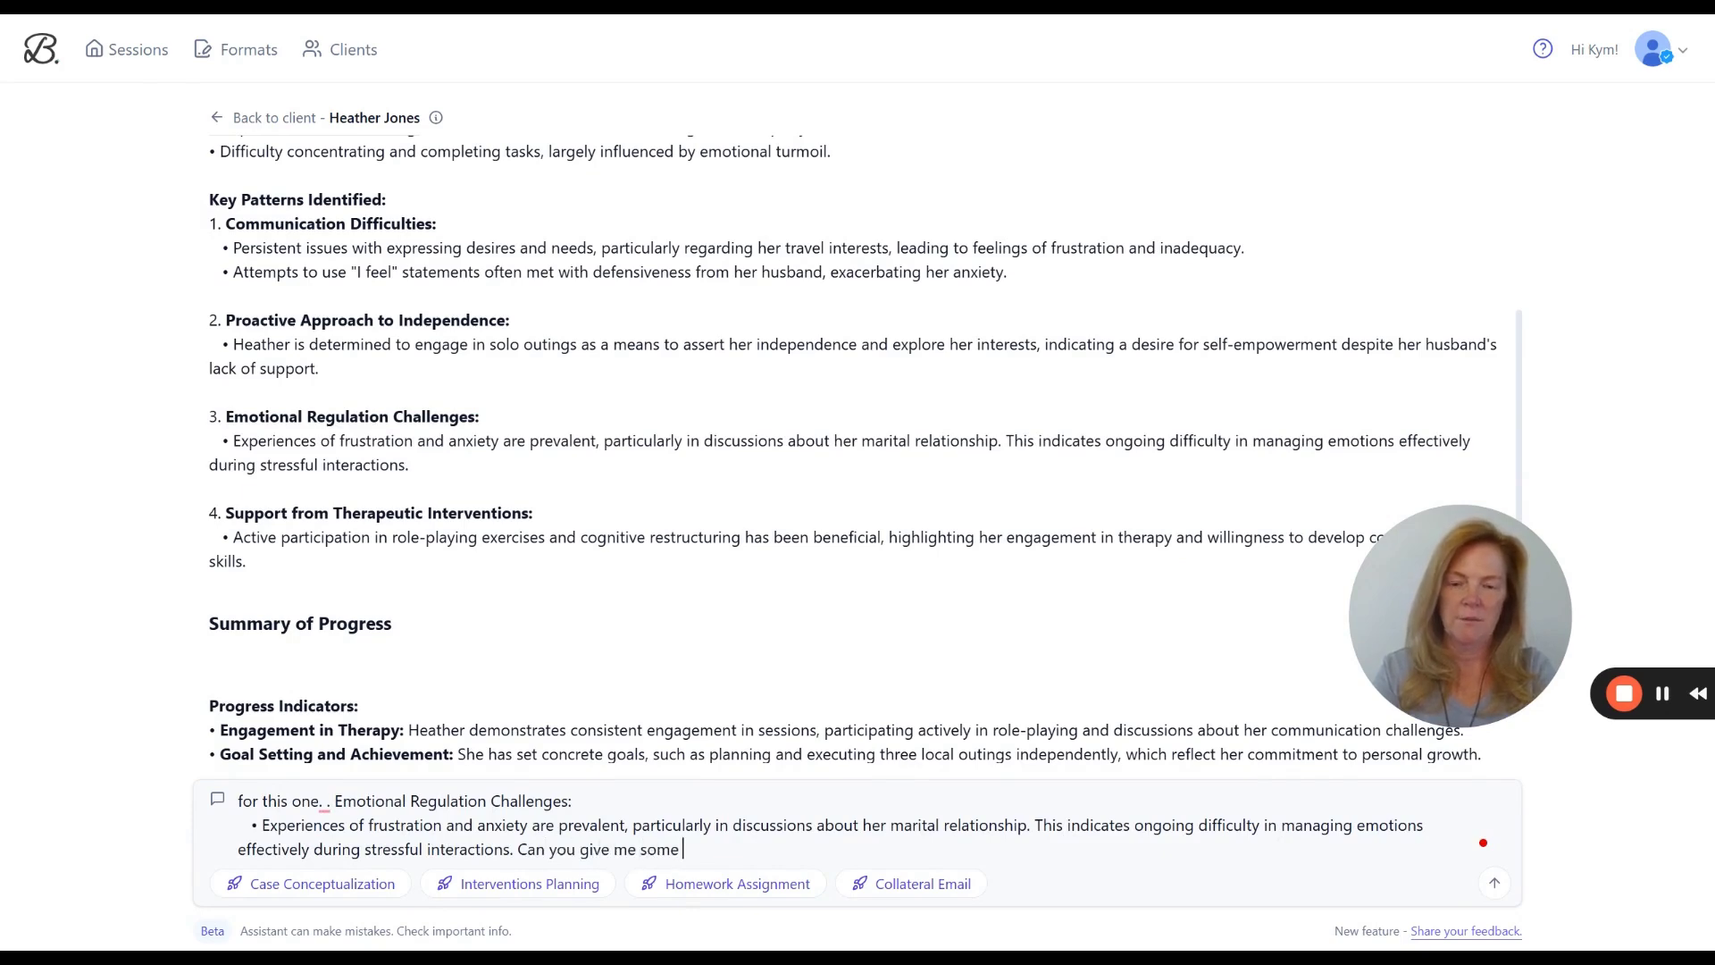
type("good DBT ")
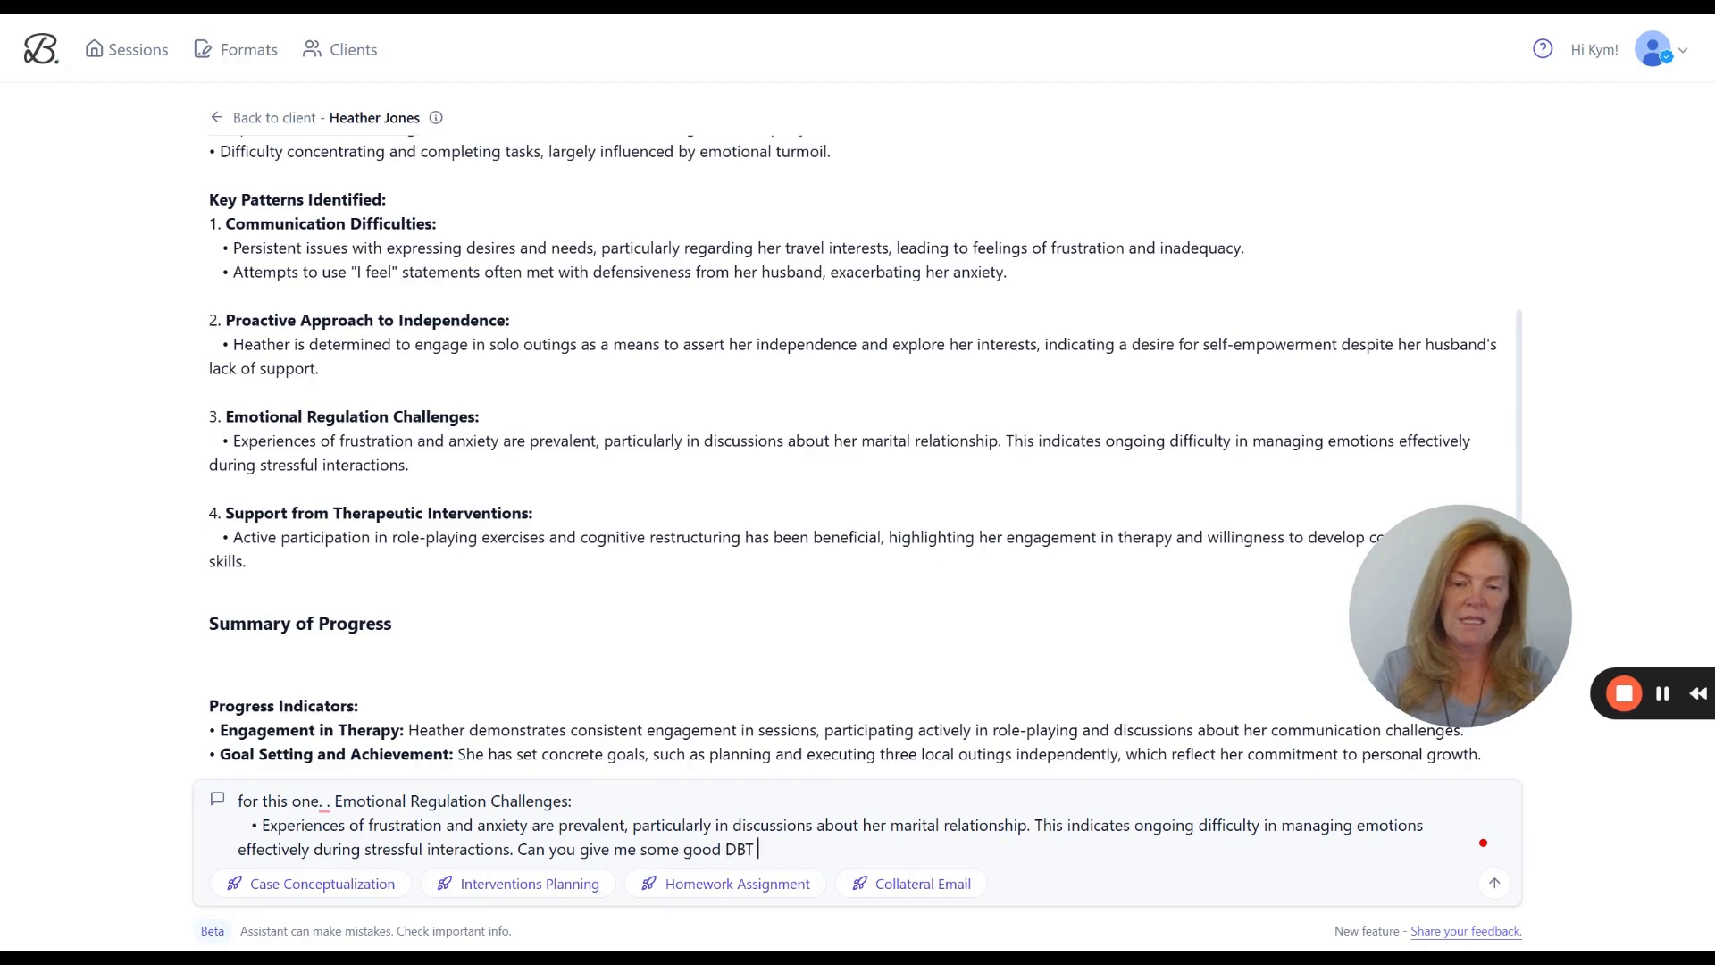
type("exercise to t")
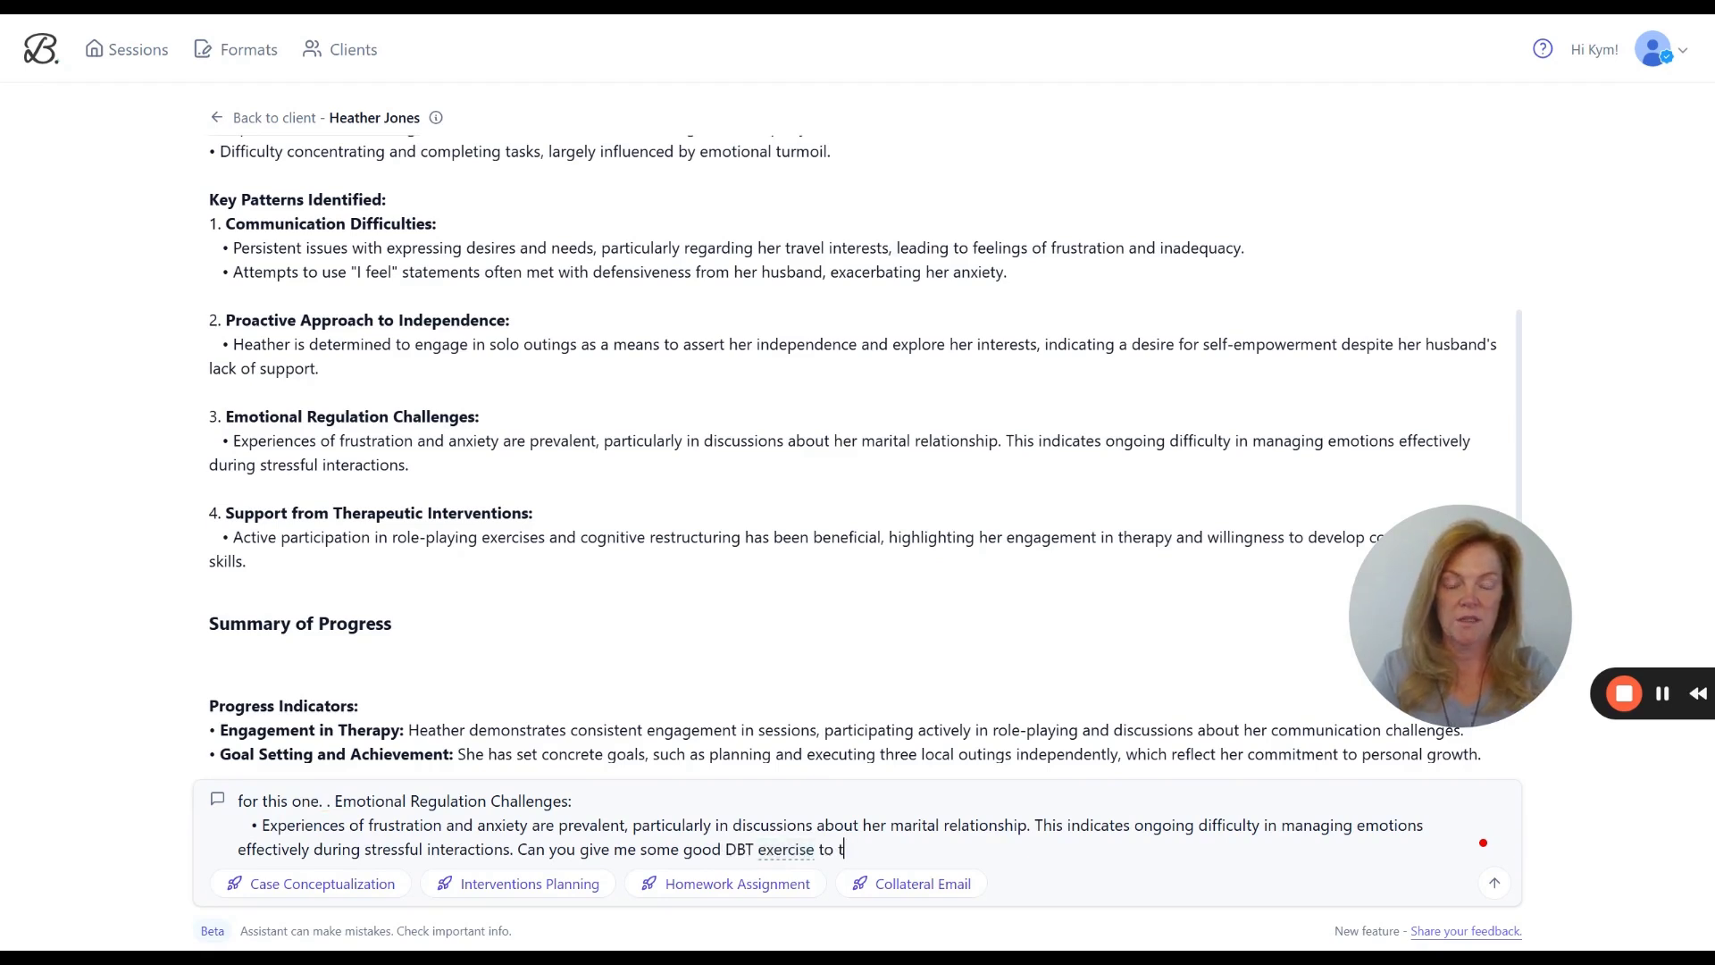
key("BackSpace")
type("help her")
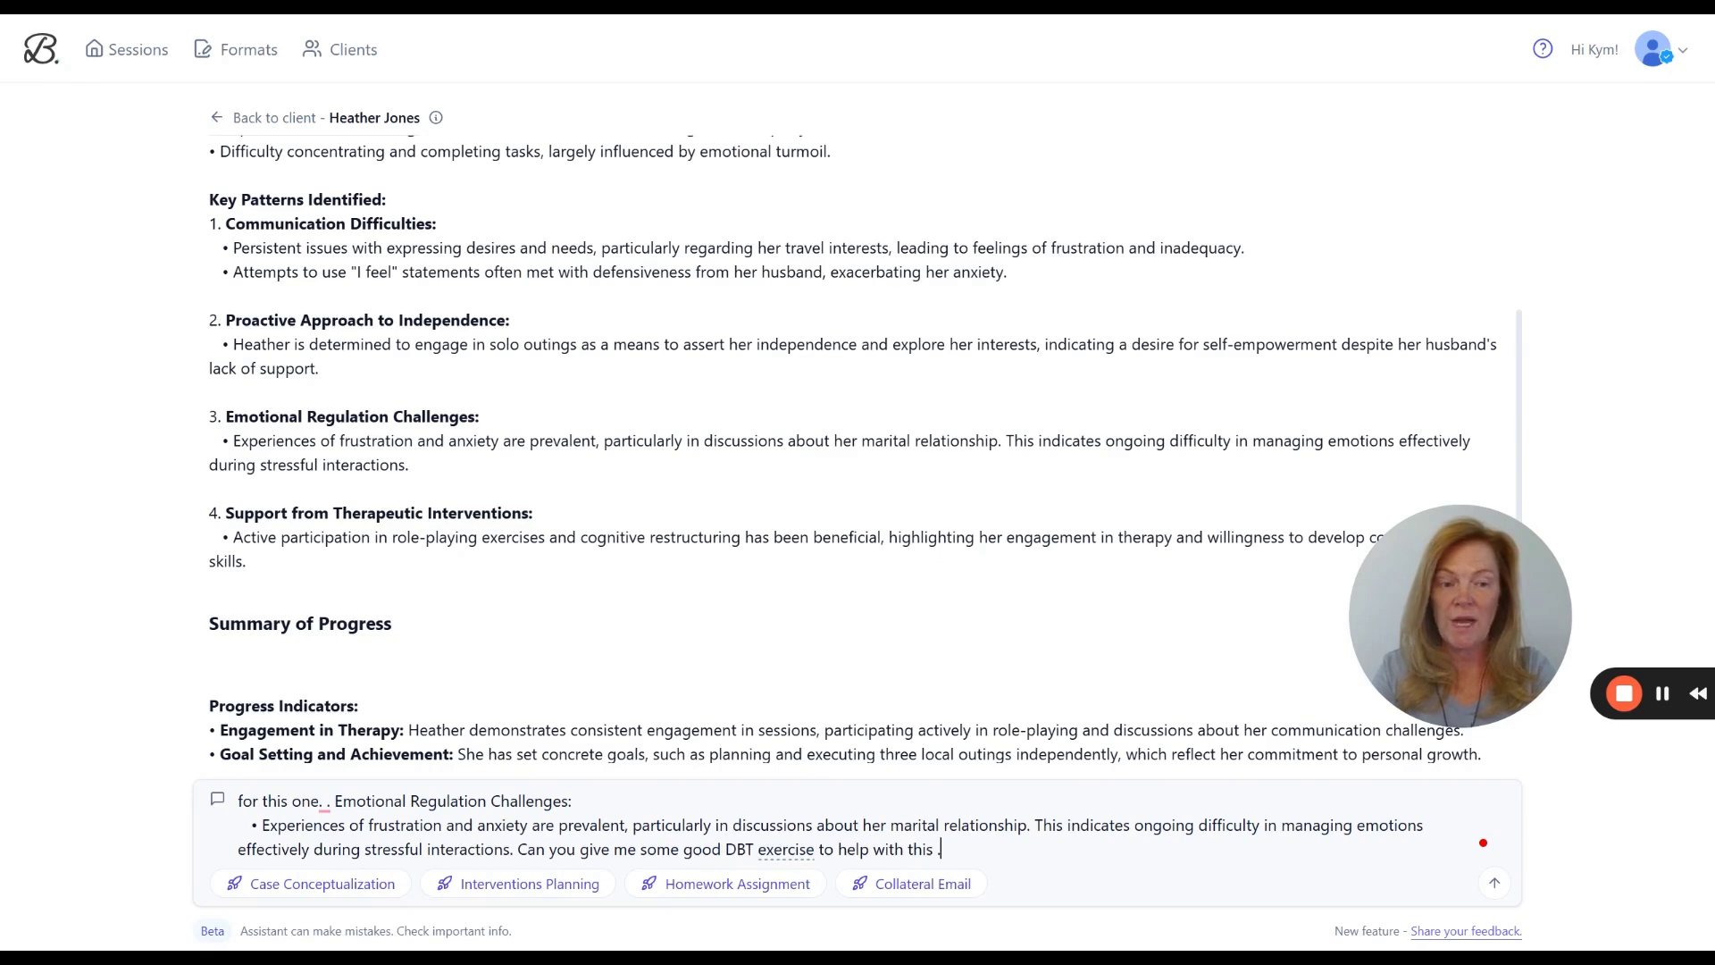
key("Return")
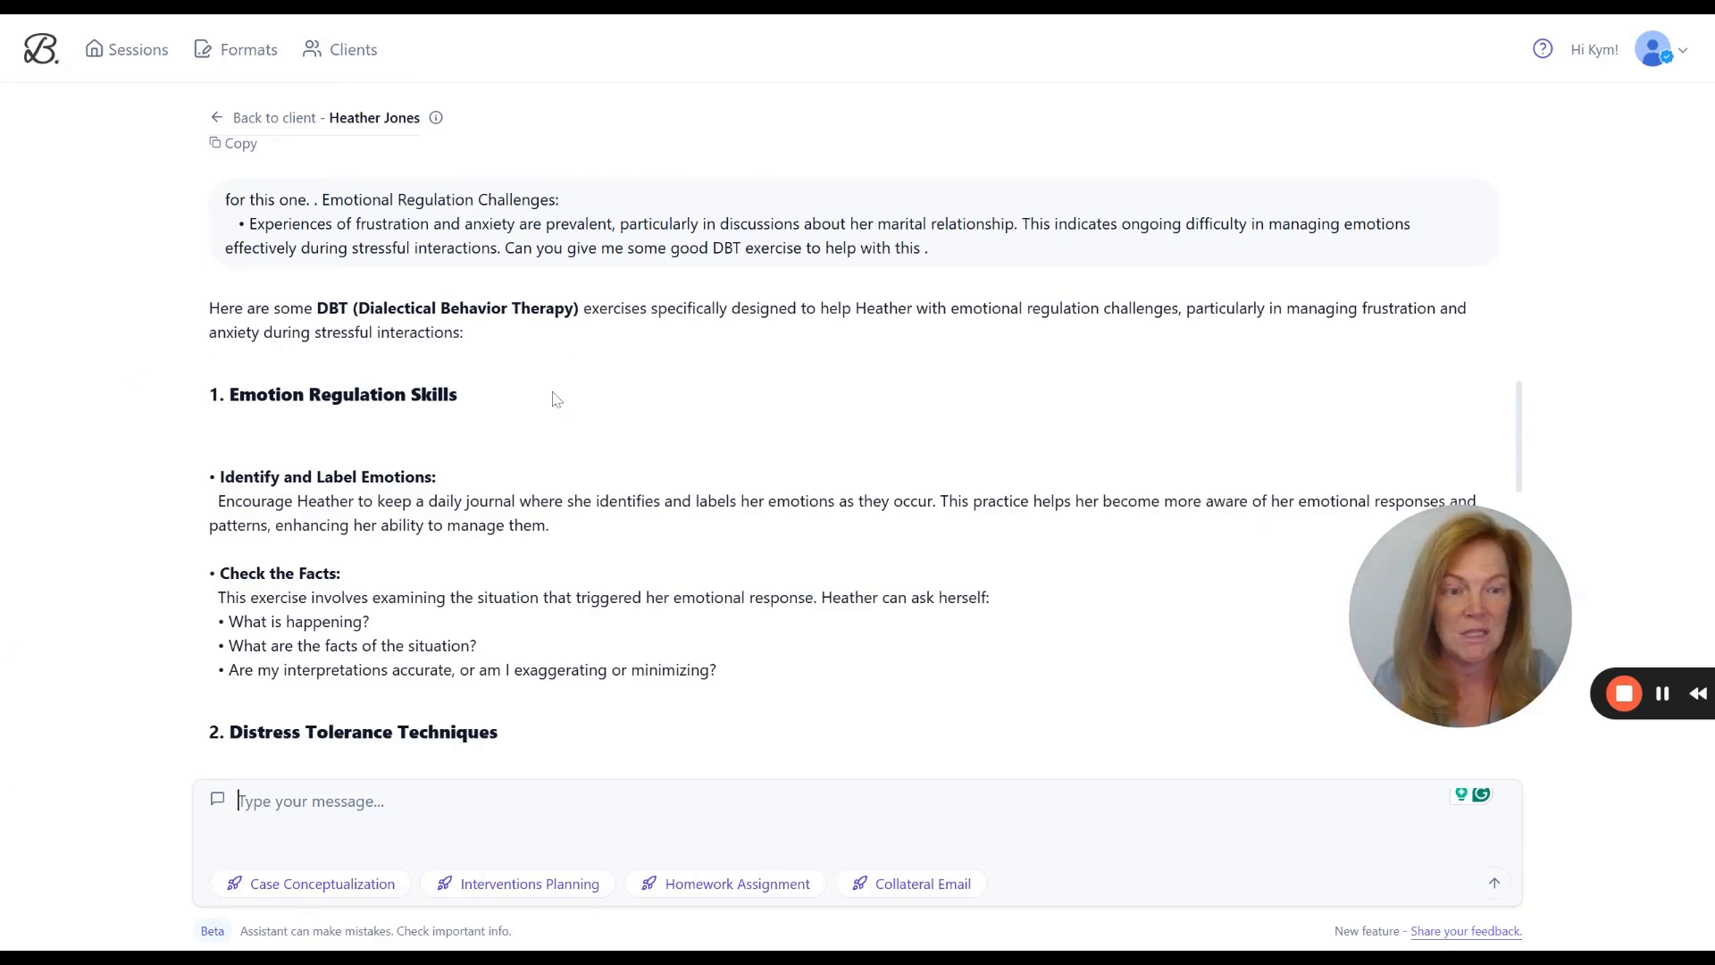
Review the suggested DBT exercises, highlighting the introduction with the Emotion Regulation Skills heading, and the Check the Facts exercise.
scroll(557, 399, "down", 1)
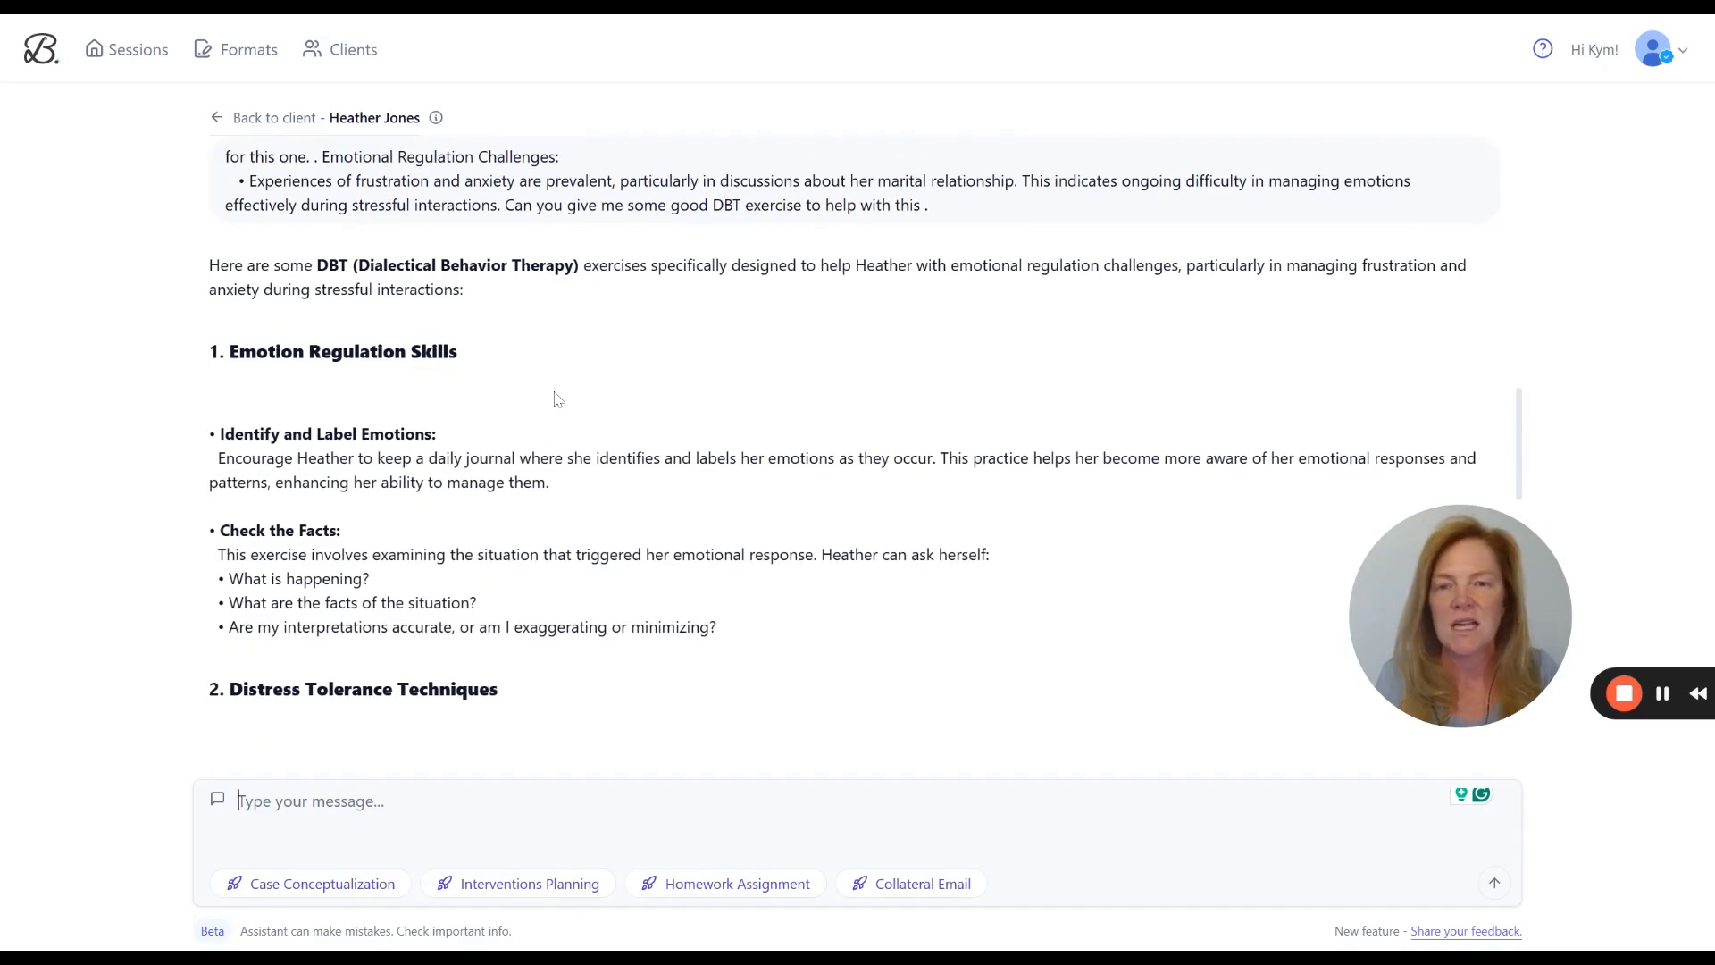
left_click_drag(574, 255, 596, 380)
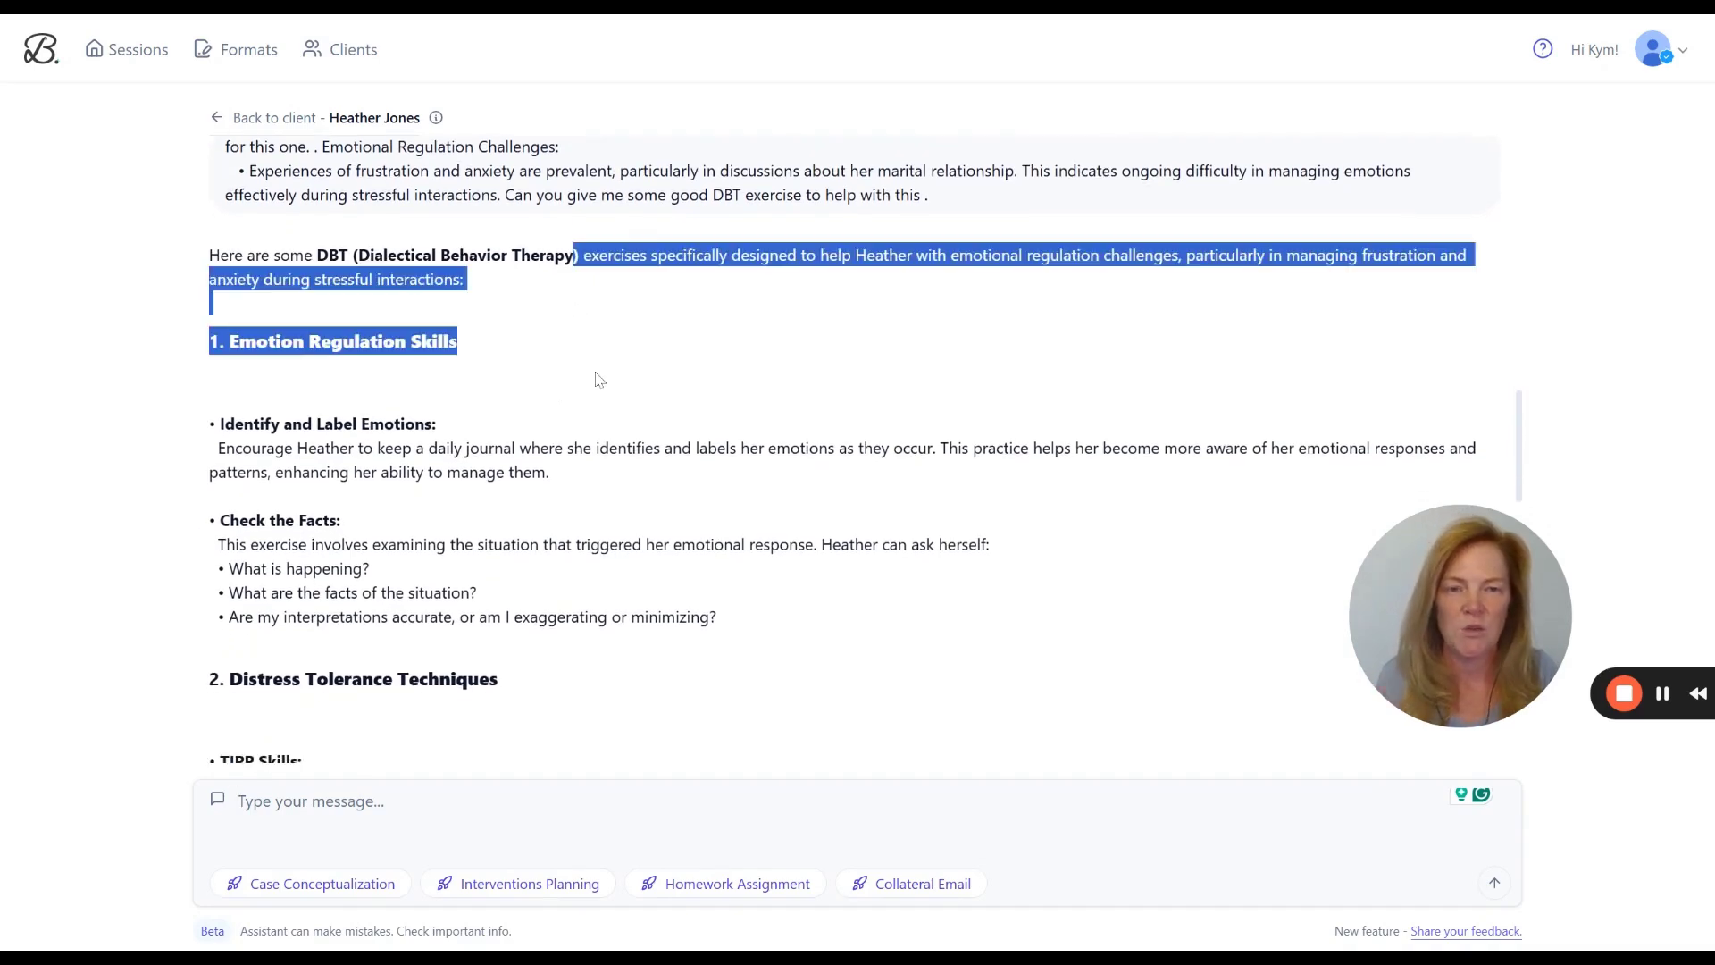
scroll(598, 379, "down", 1)
left_click(586, 408)
scroll(435, 464, "down", 1)
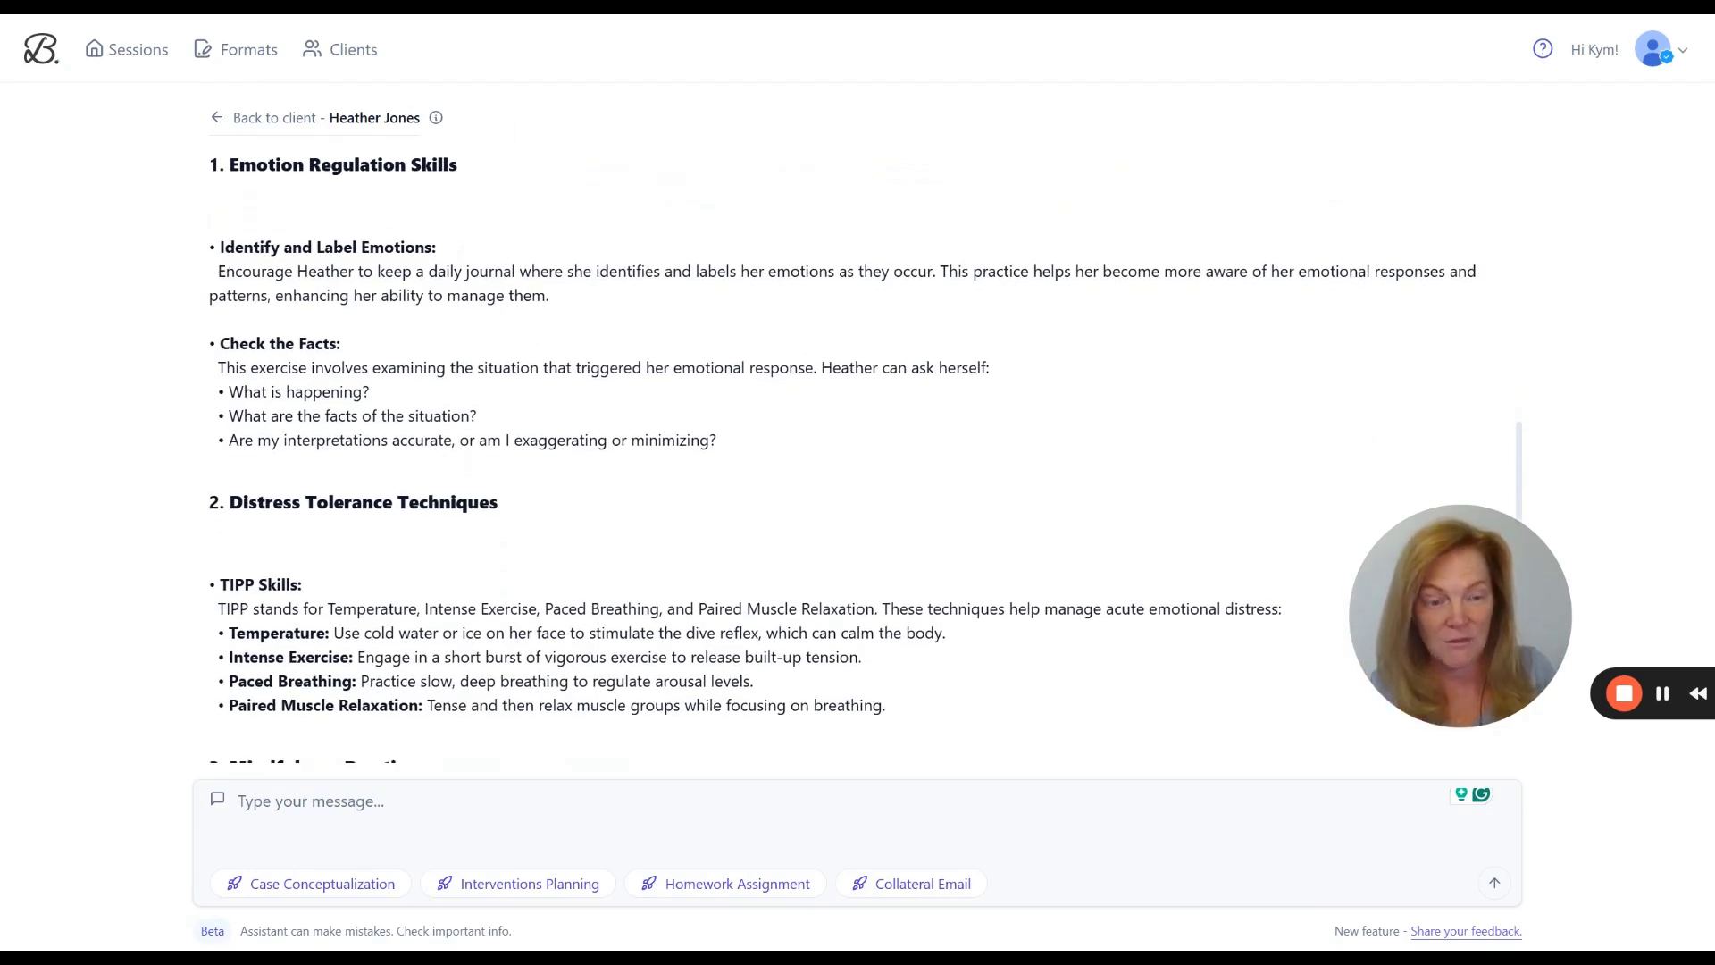
left_click_drag(217, 343, 769, 441)
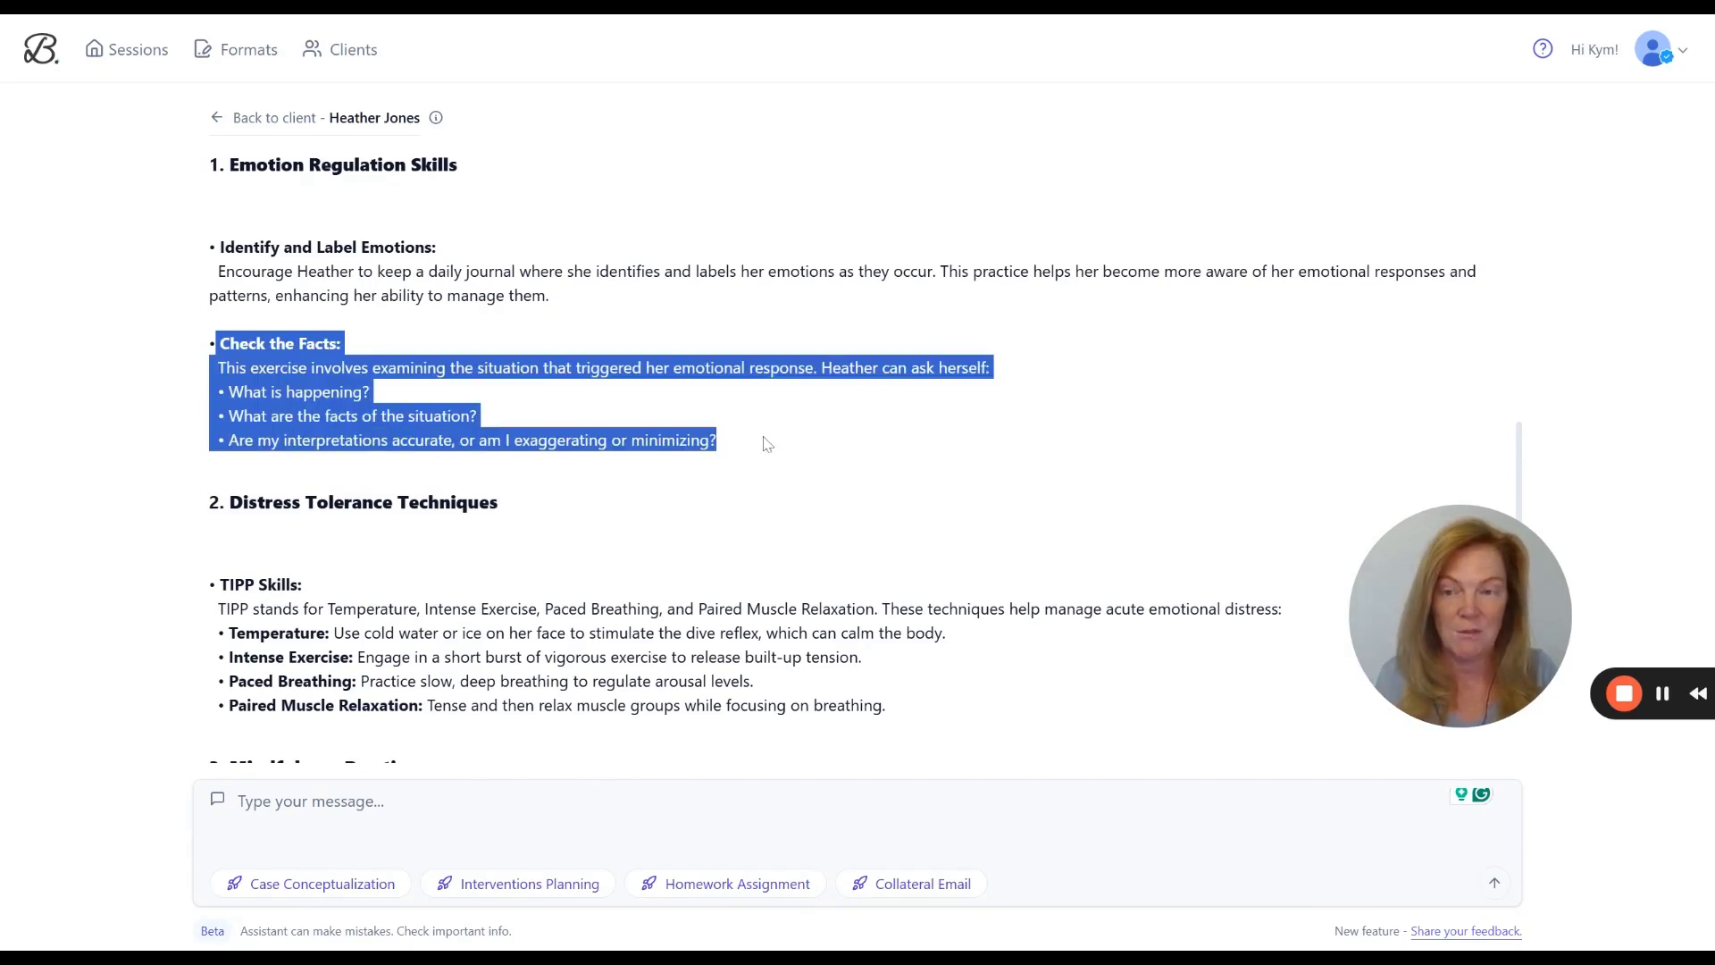
Review the remaining DBT exercises through Next Steps, highlighting Check the Facts, the TIPP Skills and the Interpersonal Effectiveness techniques.
scroll(767, 444, "down", 1)
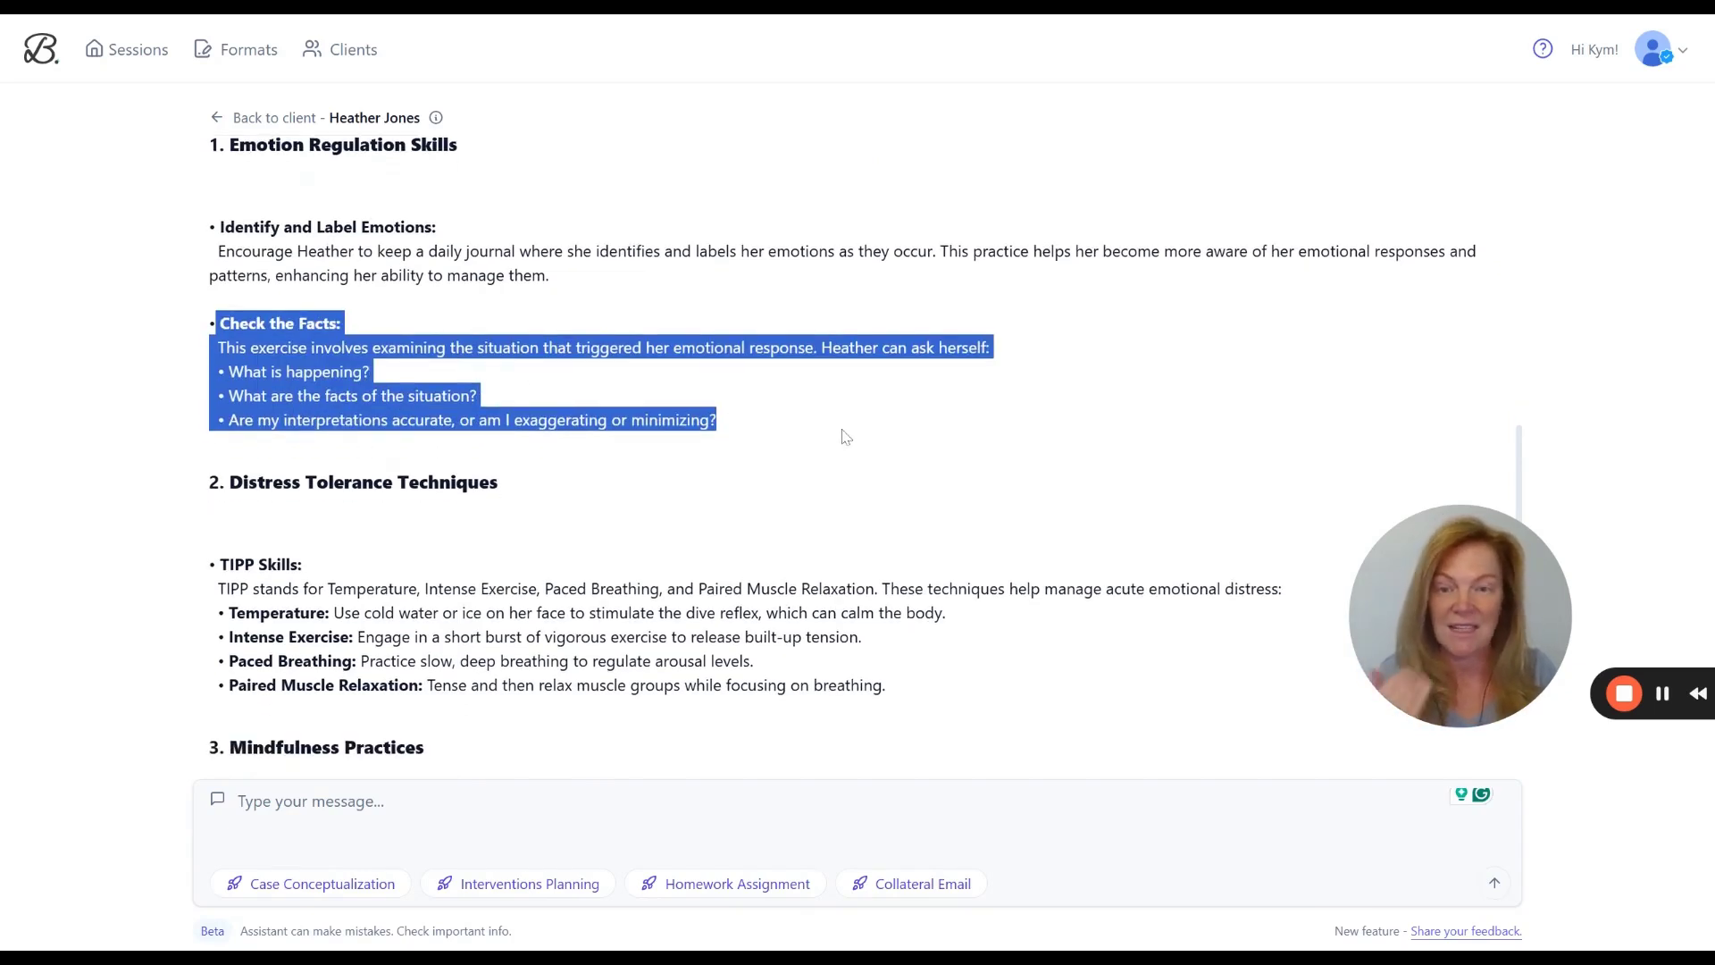
left_click(778, 420)
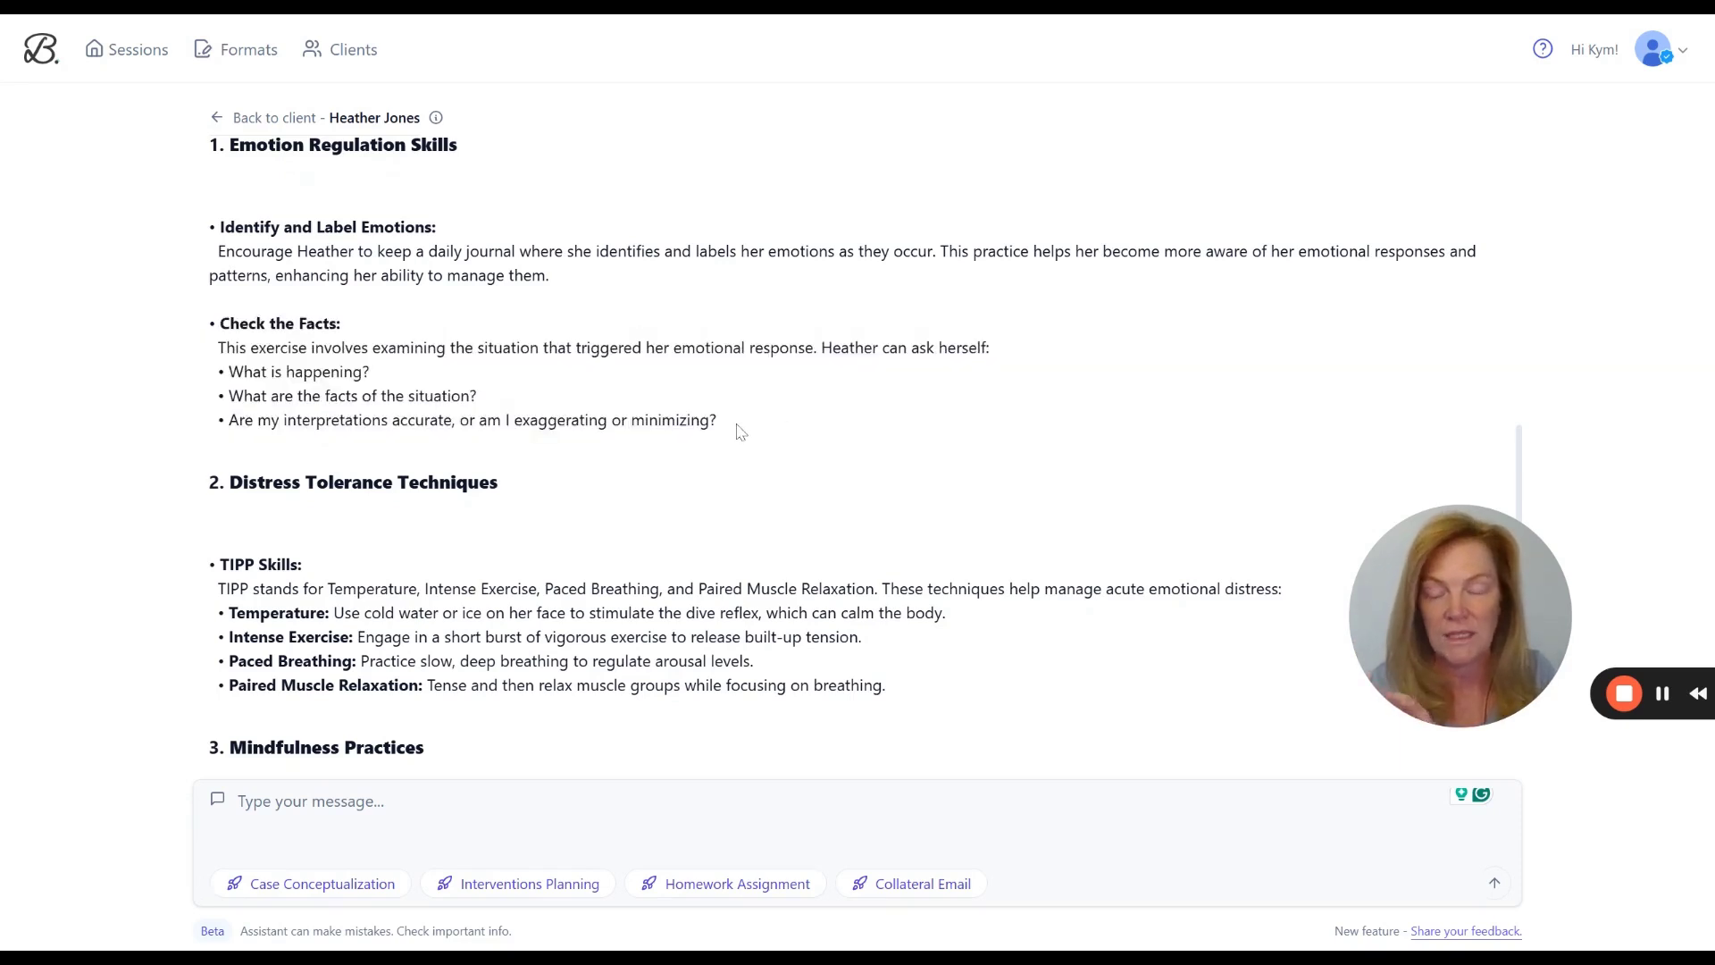
left_click_drag(740, 431, 191, 319)
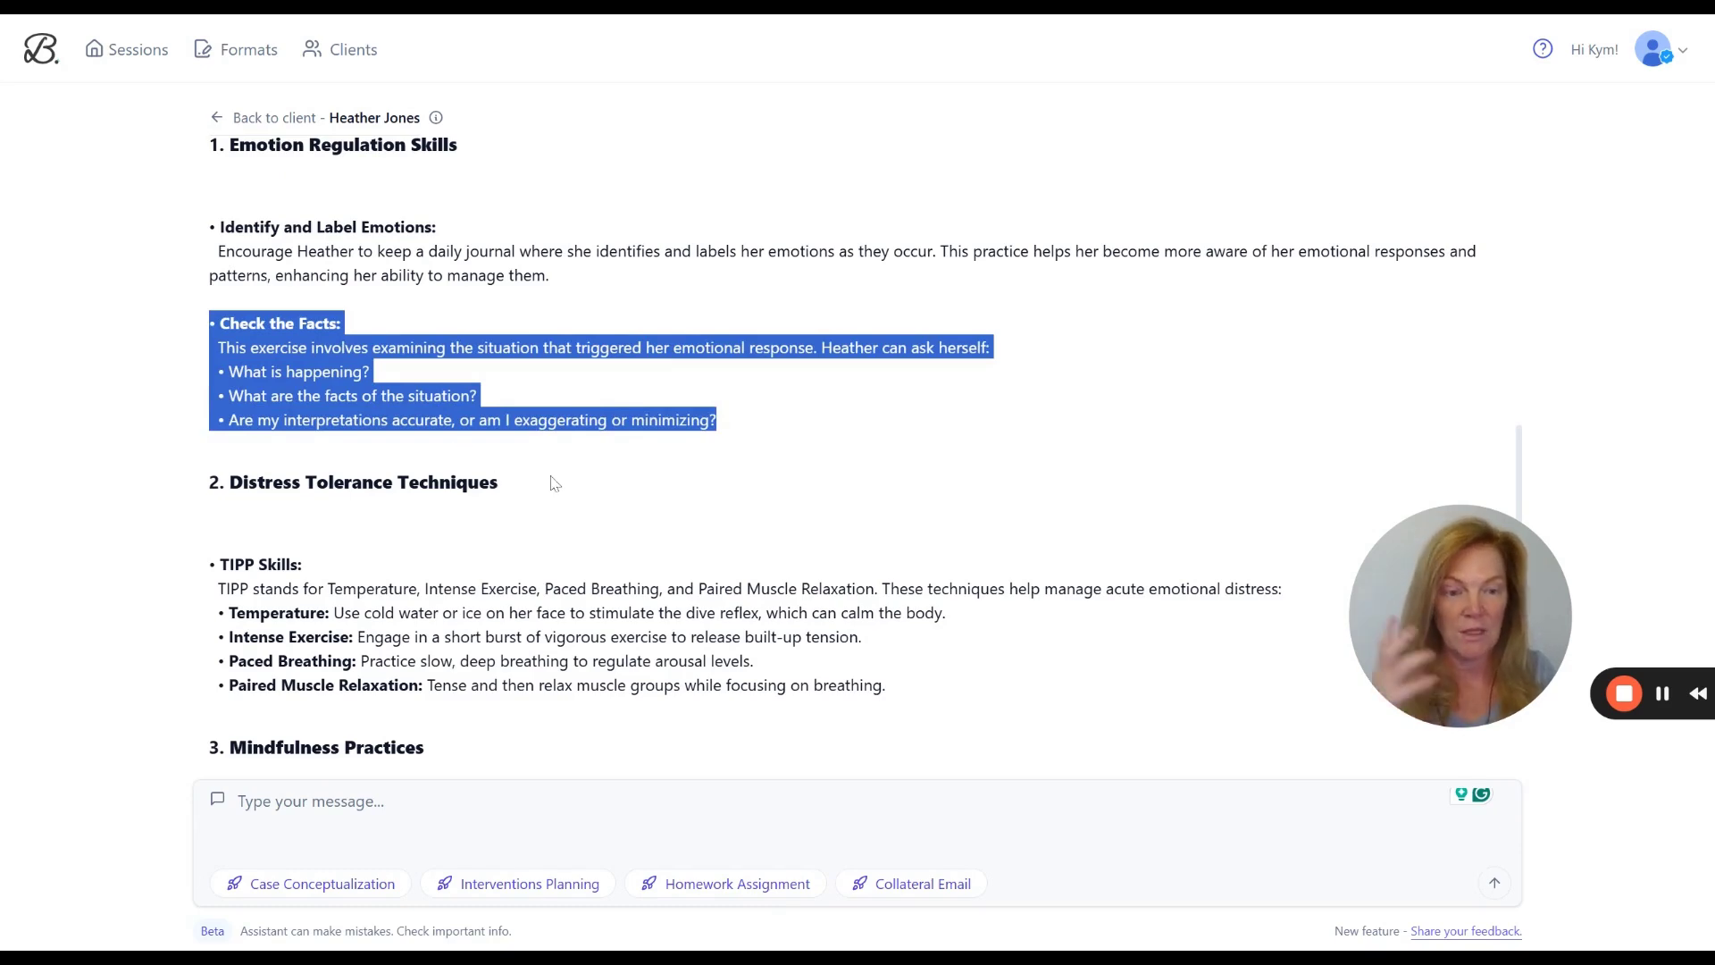
scroll(554, 483, "down", 1)
scroll(624, 563, "down", 4)
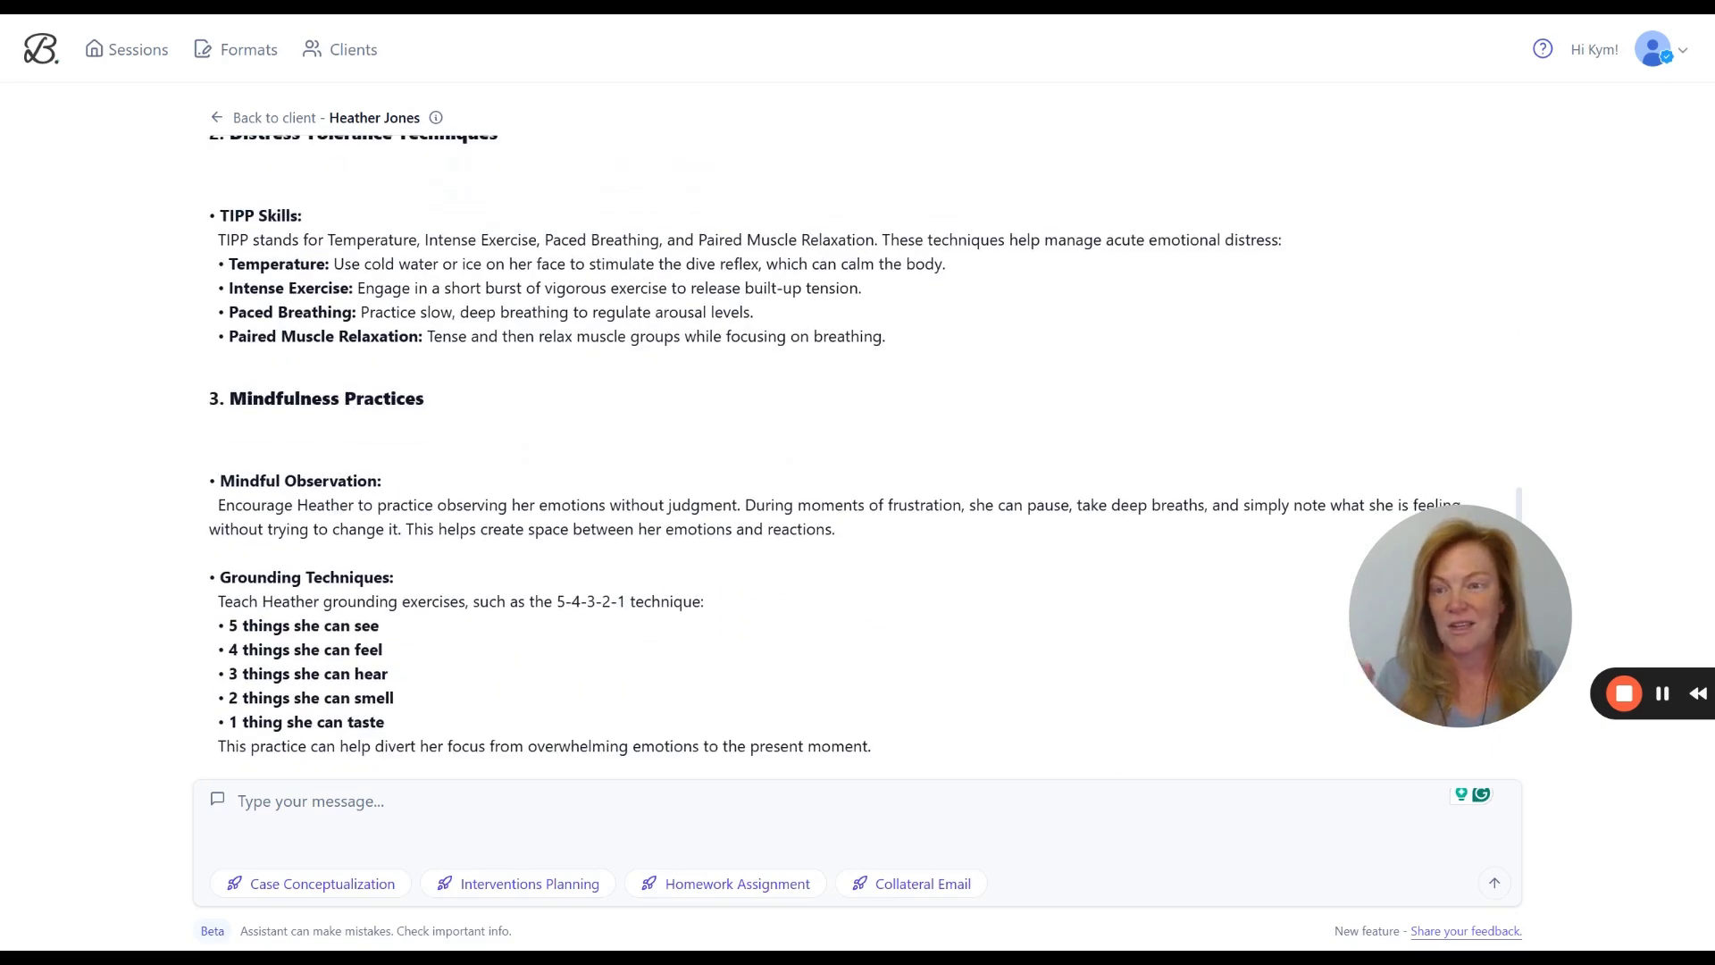
left_click_drag(220, 215, 836, 390)
scroll(597, 476, "down", 8)
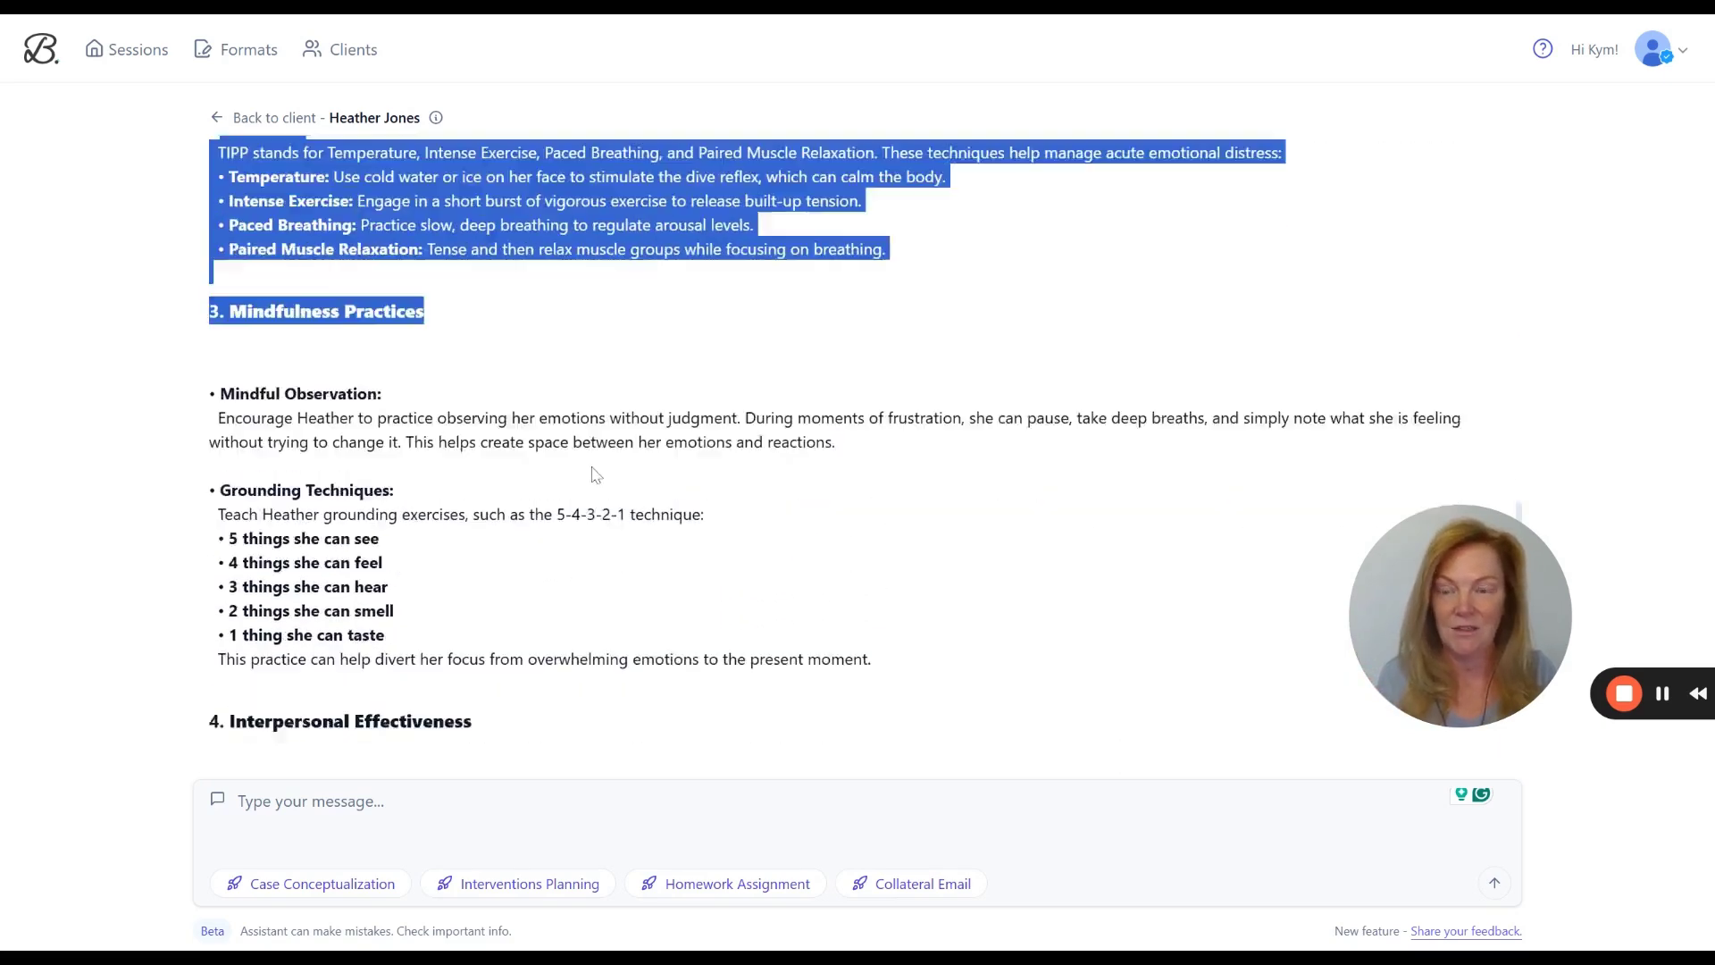
left_click_drag(198, 190, 815, 463)
scroll(631, 543, "down", 3)
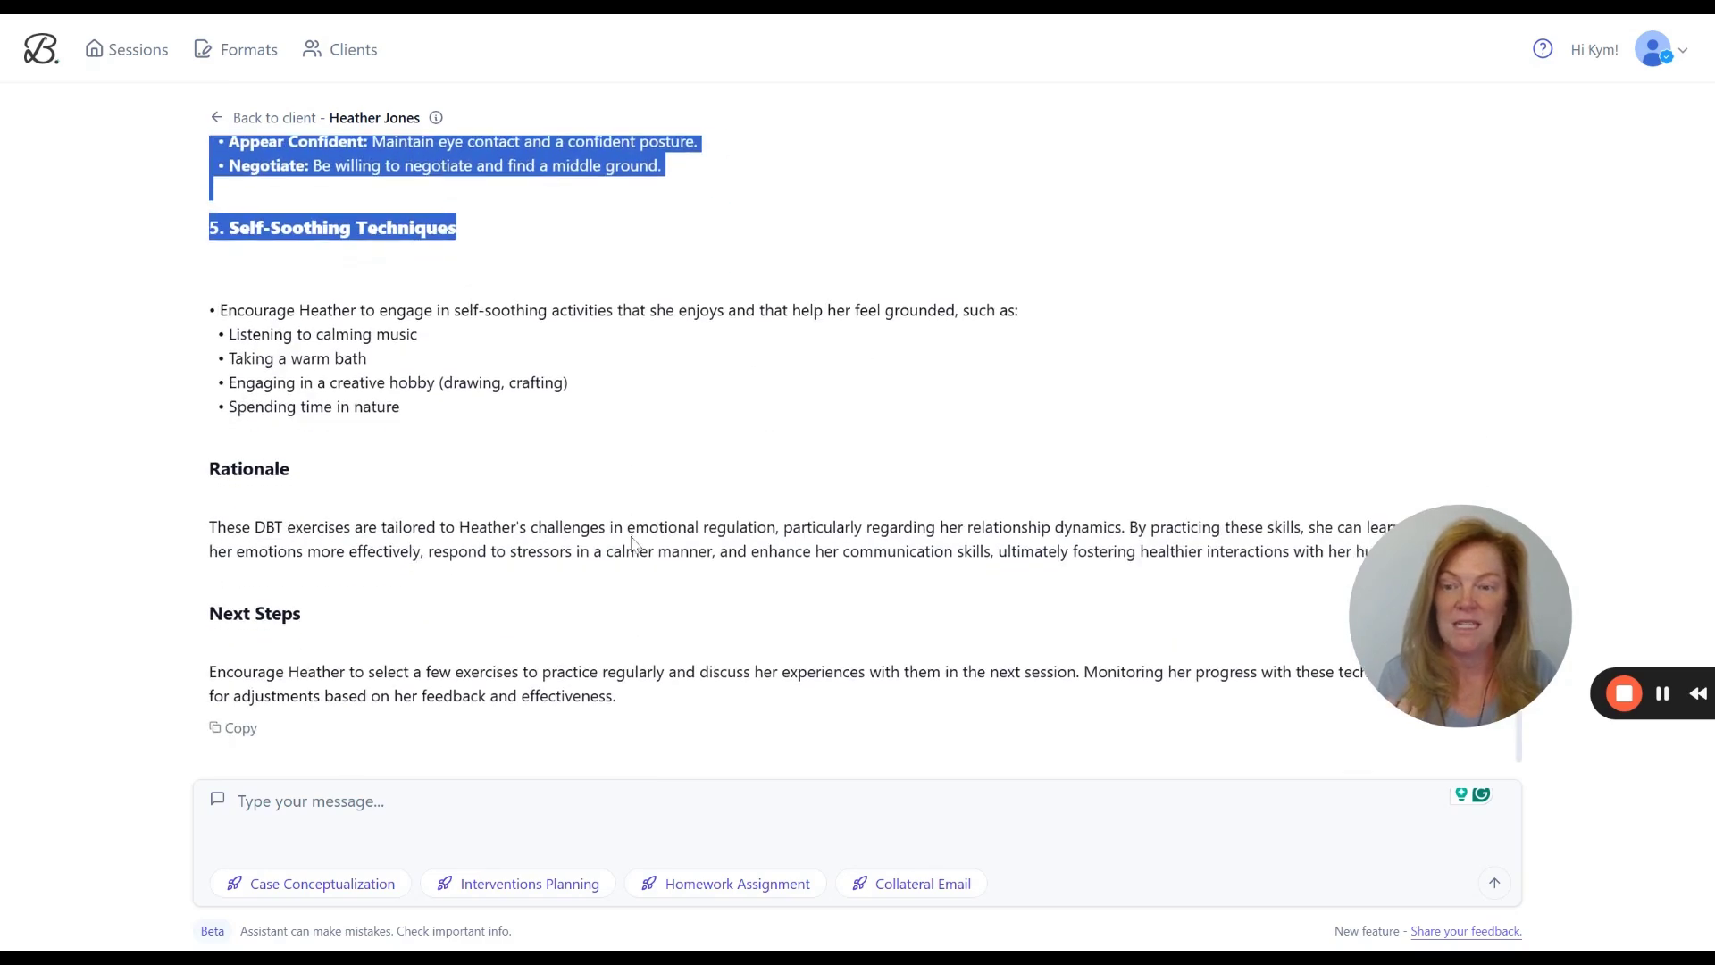
left_click(458, 585)
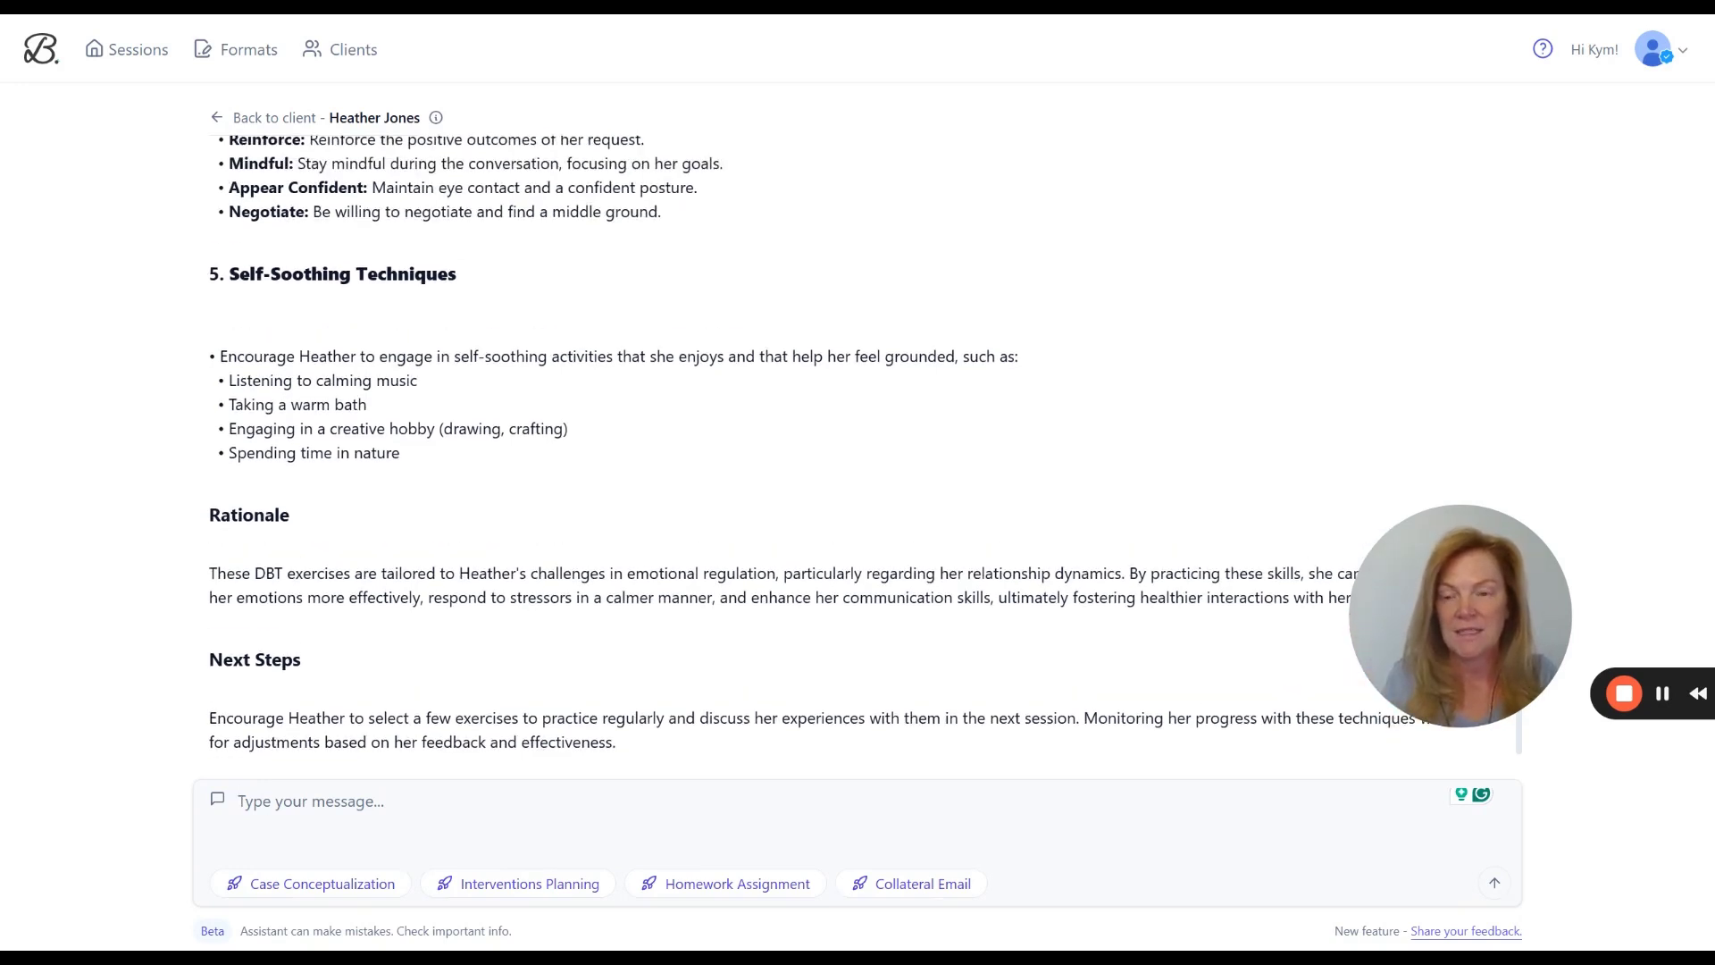
Ask the assistant for a quick cheat sheet on DEAR MAN to give the client, and copy the response.
type("give me a quick ch")
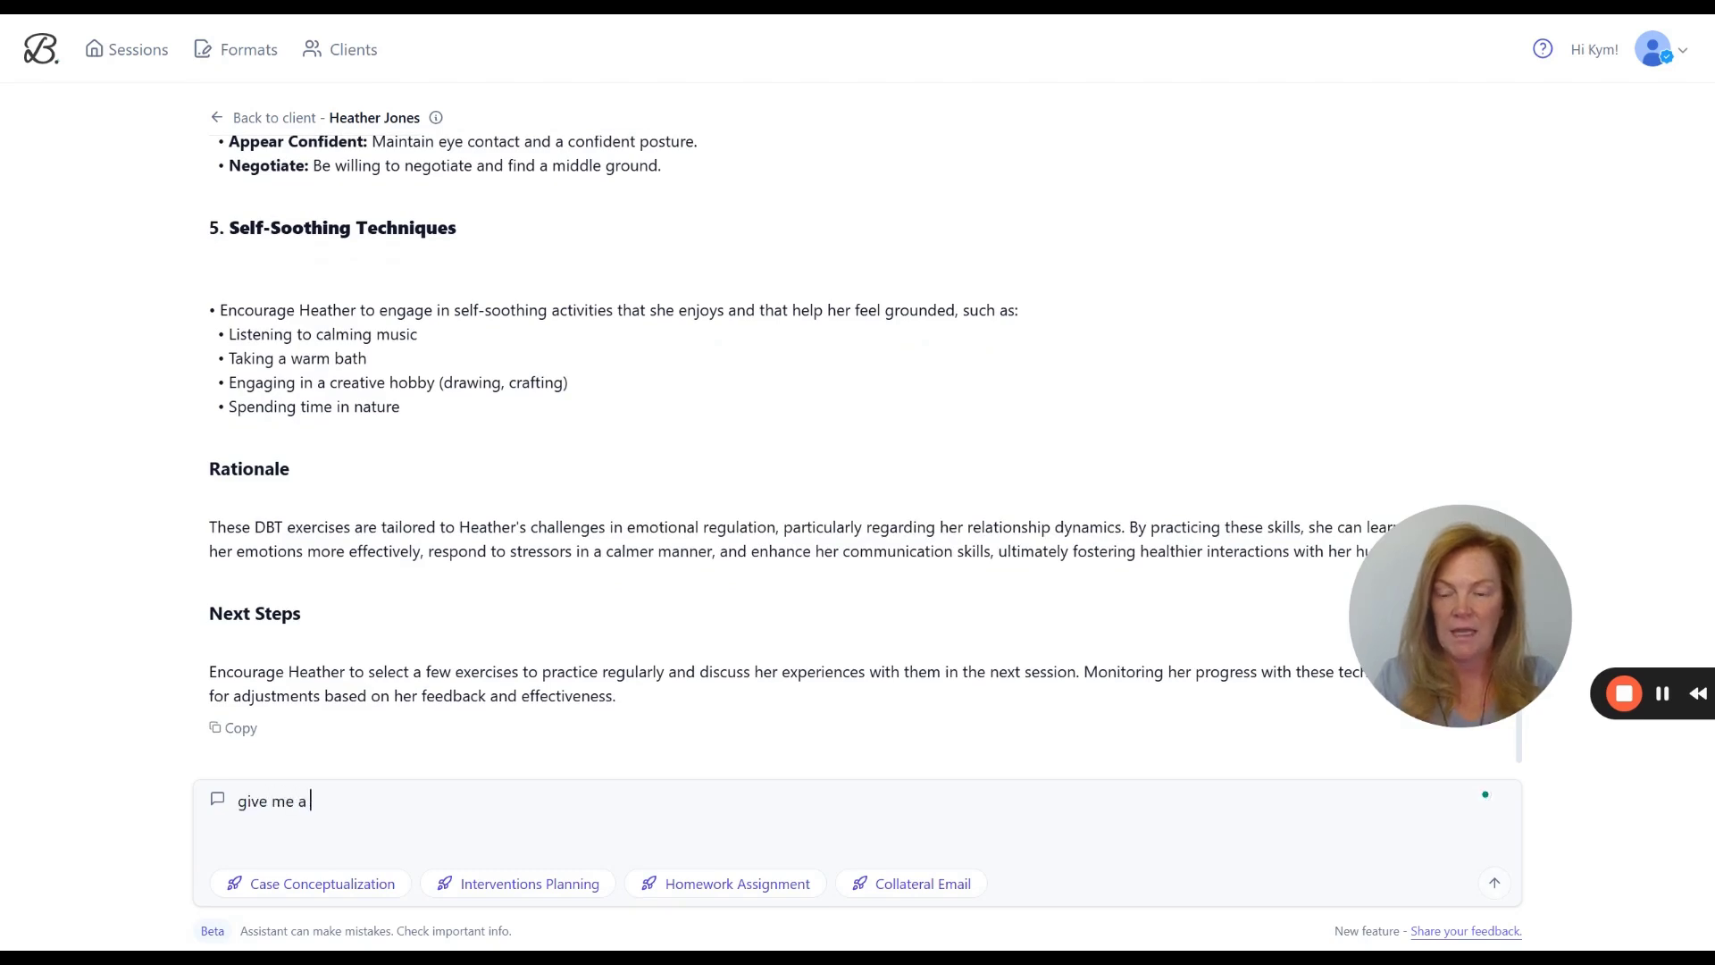
type("eat ")
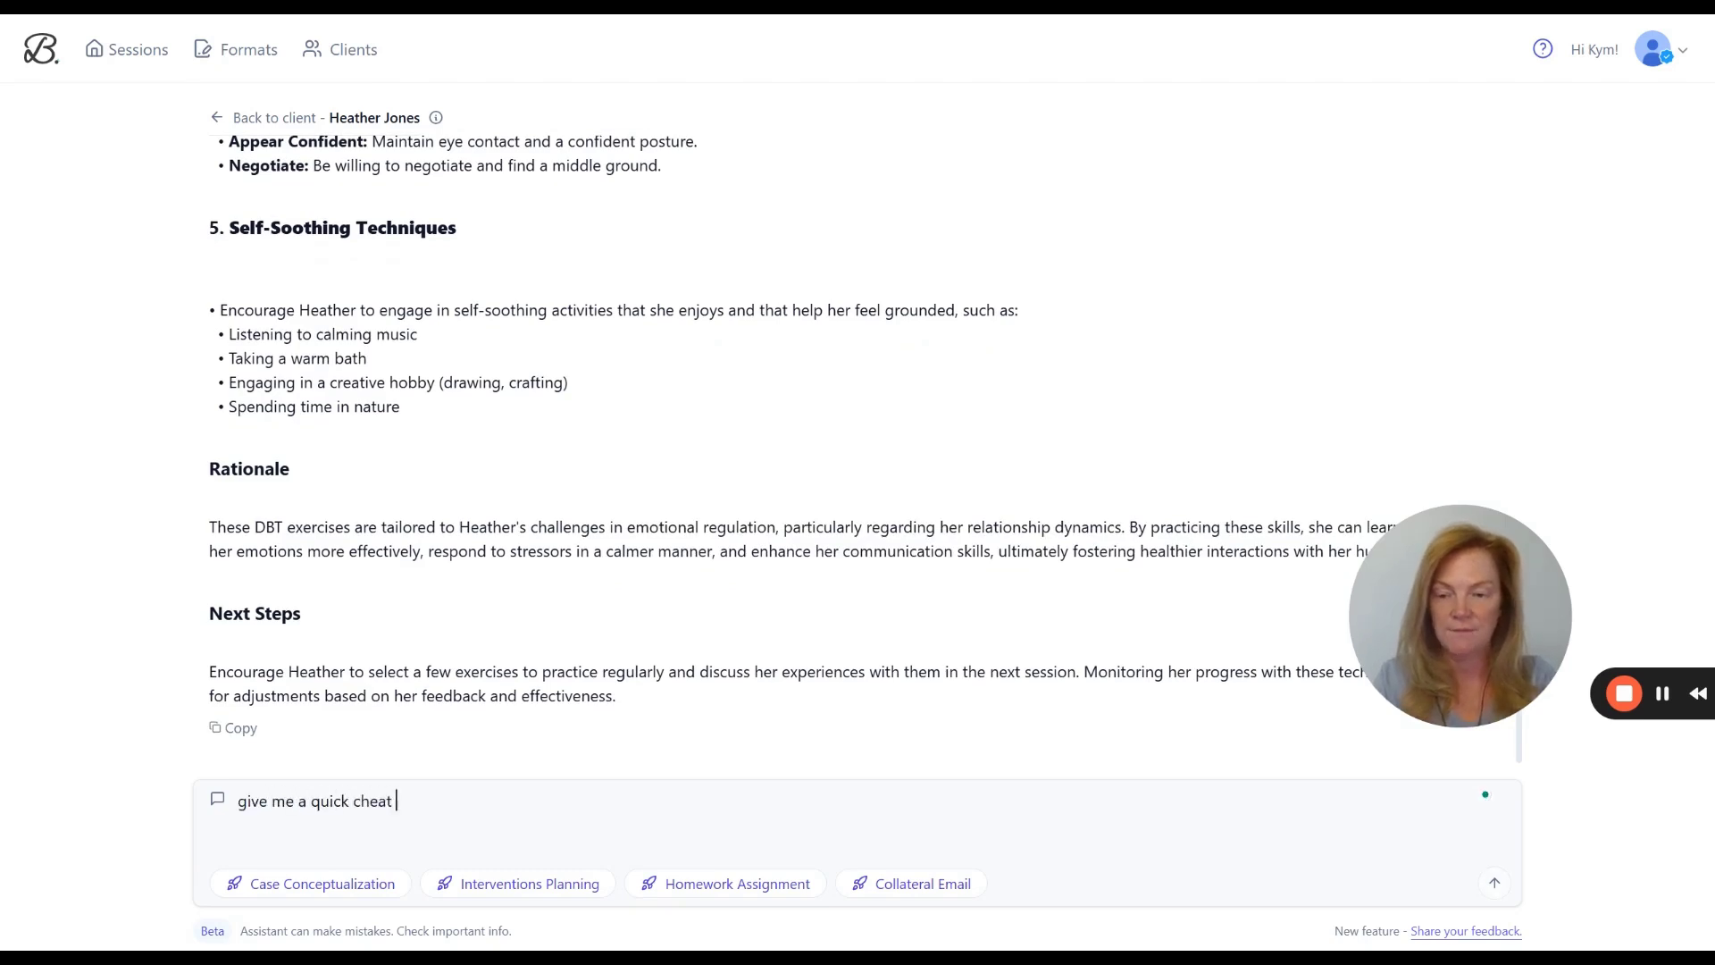
type("sheet to give heather on ")
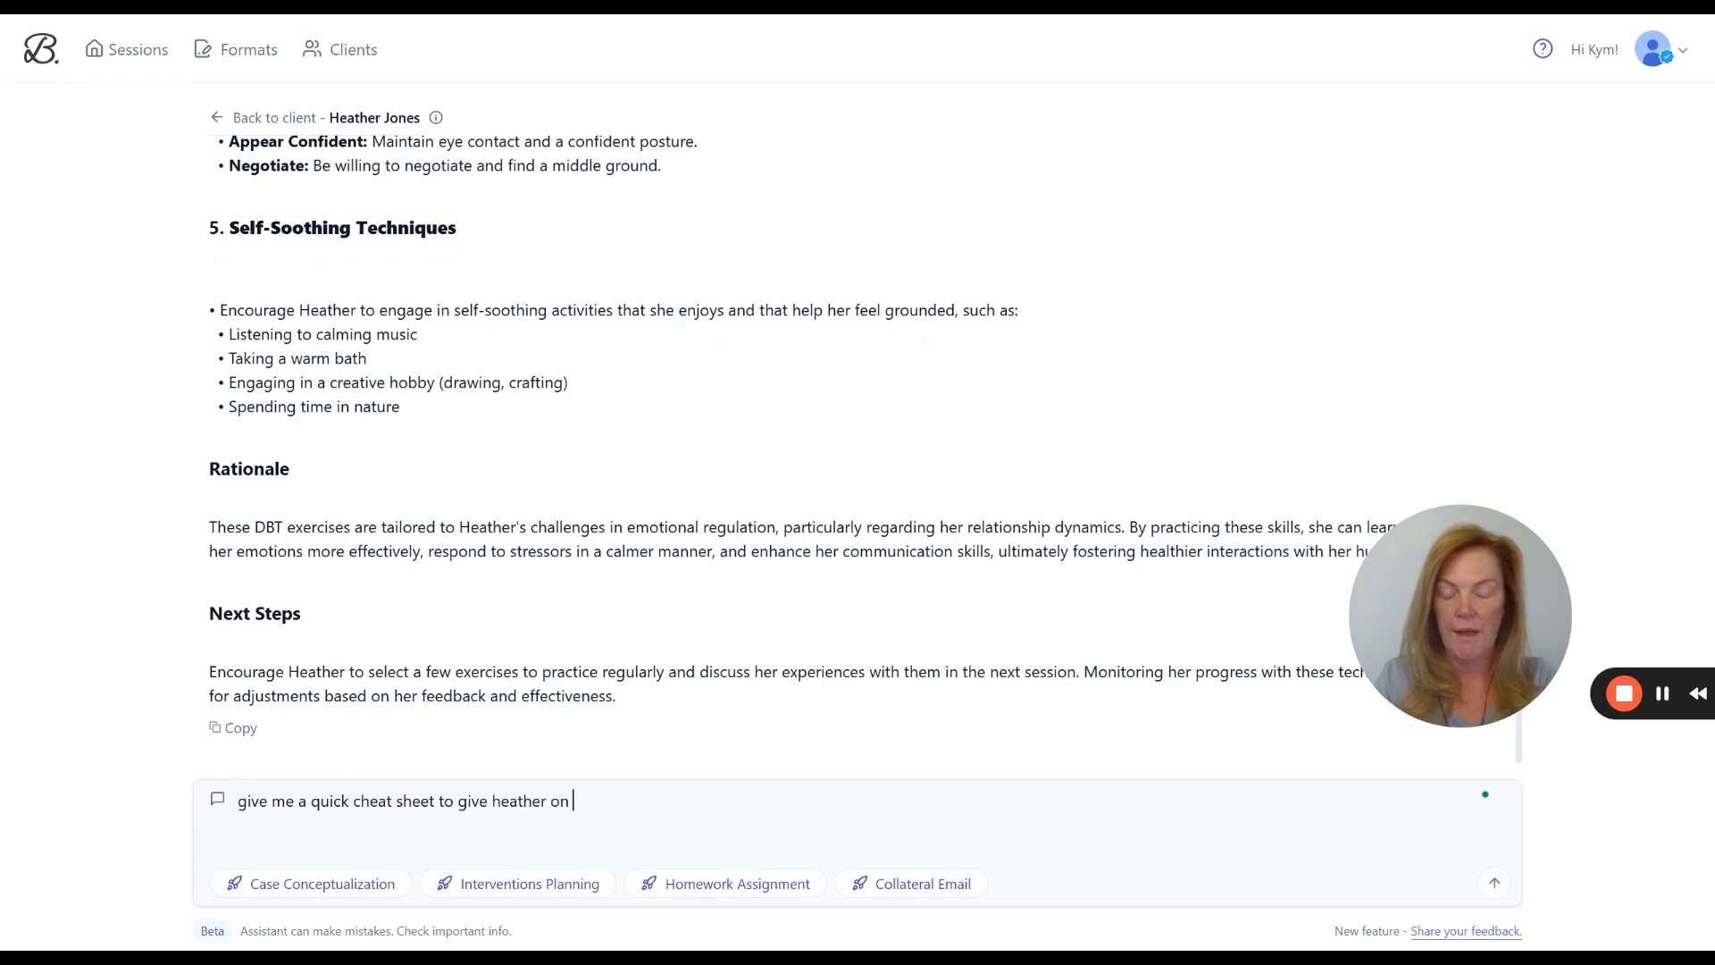
type("DEAR MAN")
key("Return")
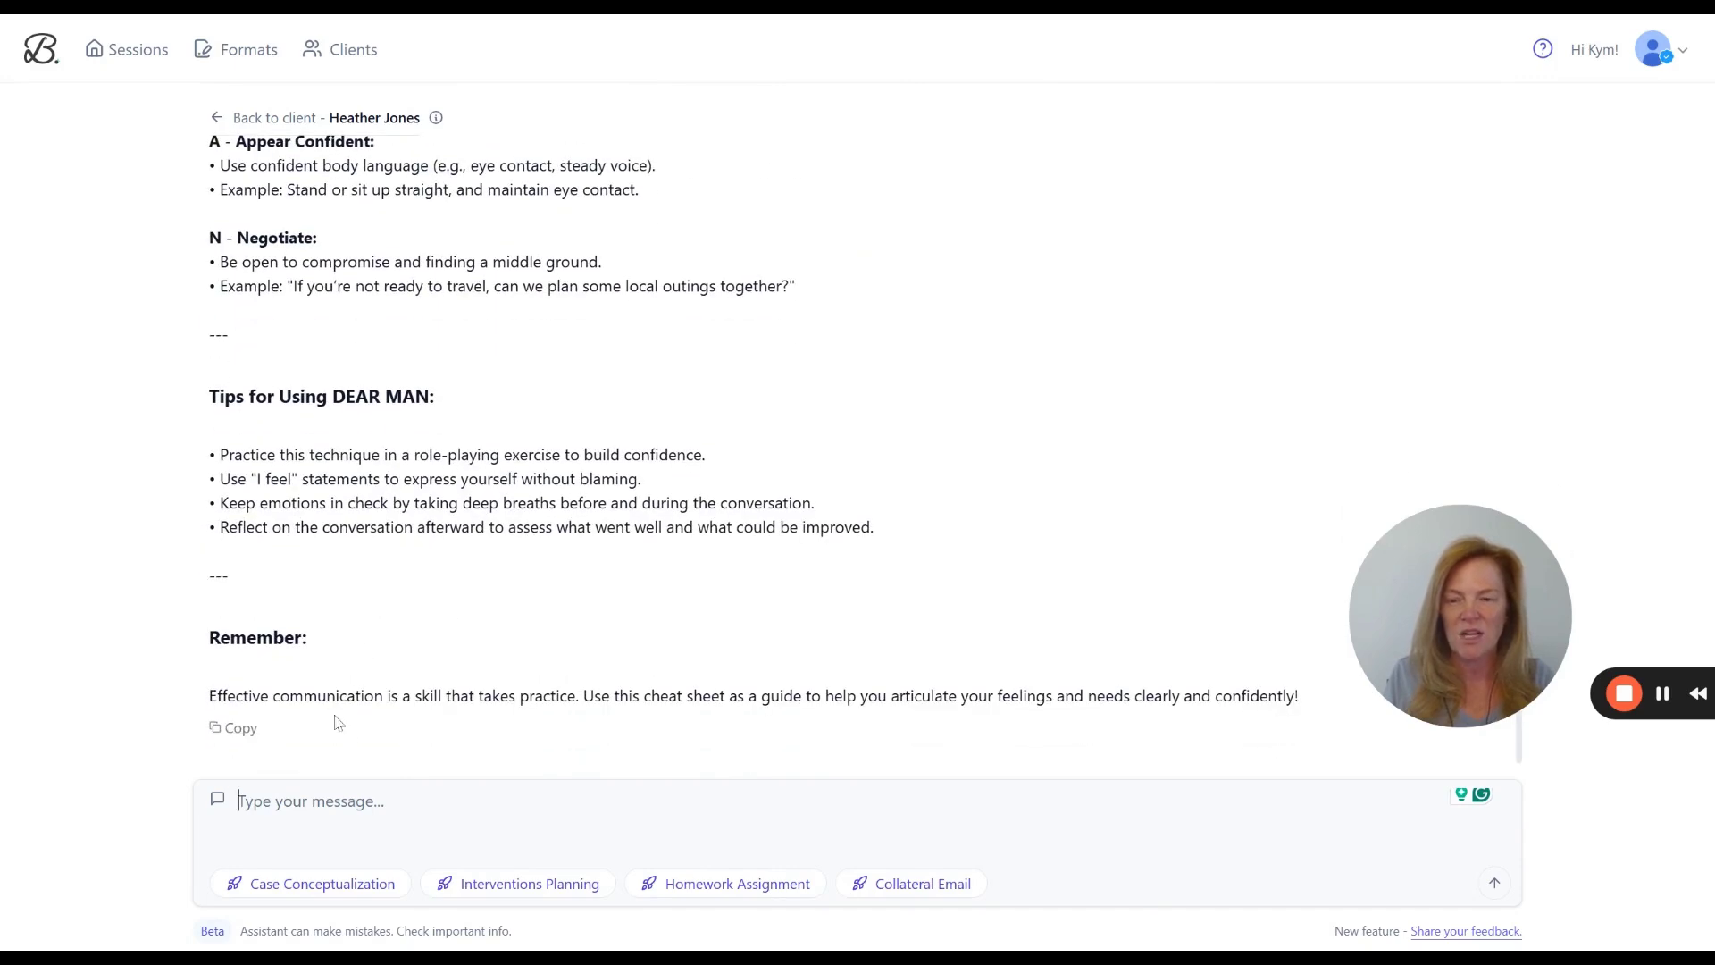
left_click(237, 733)
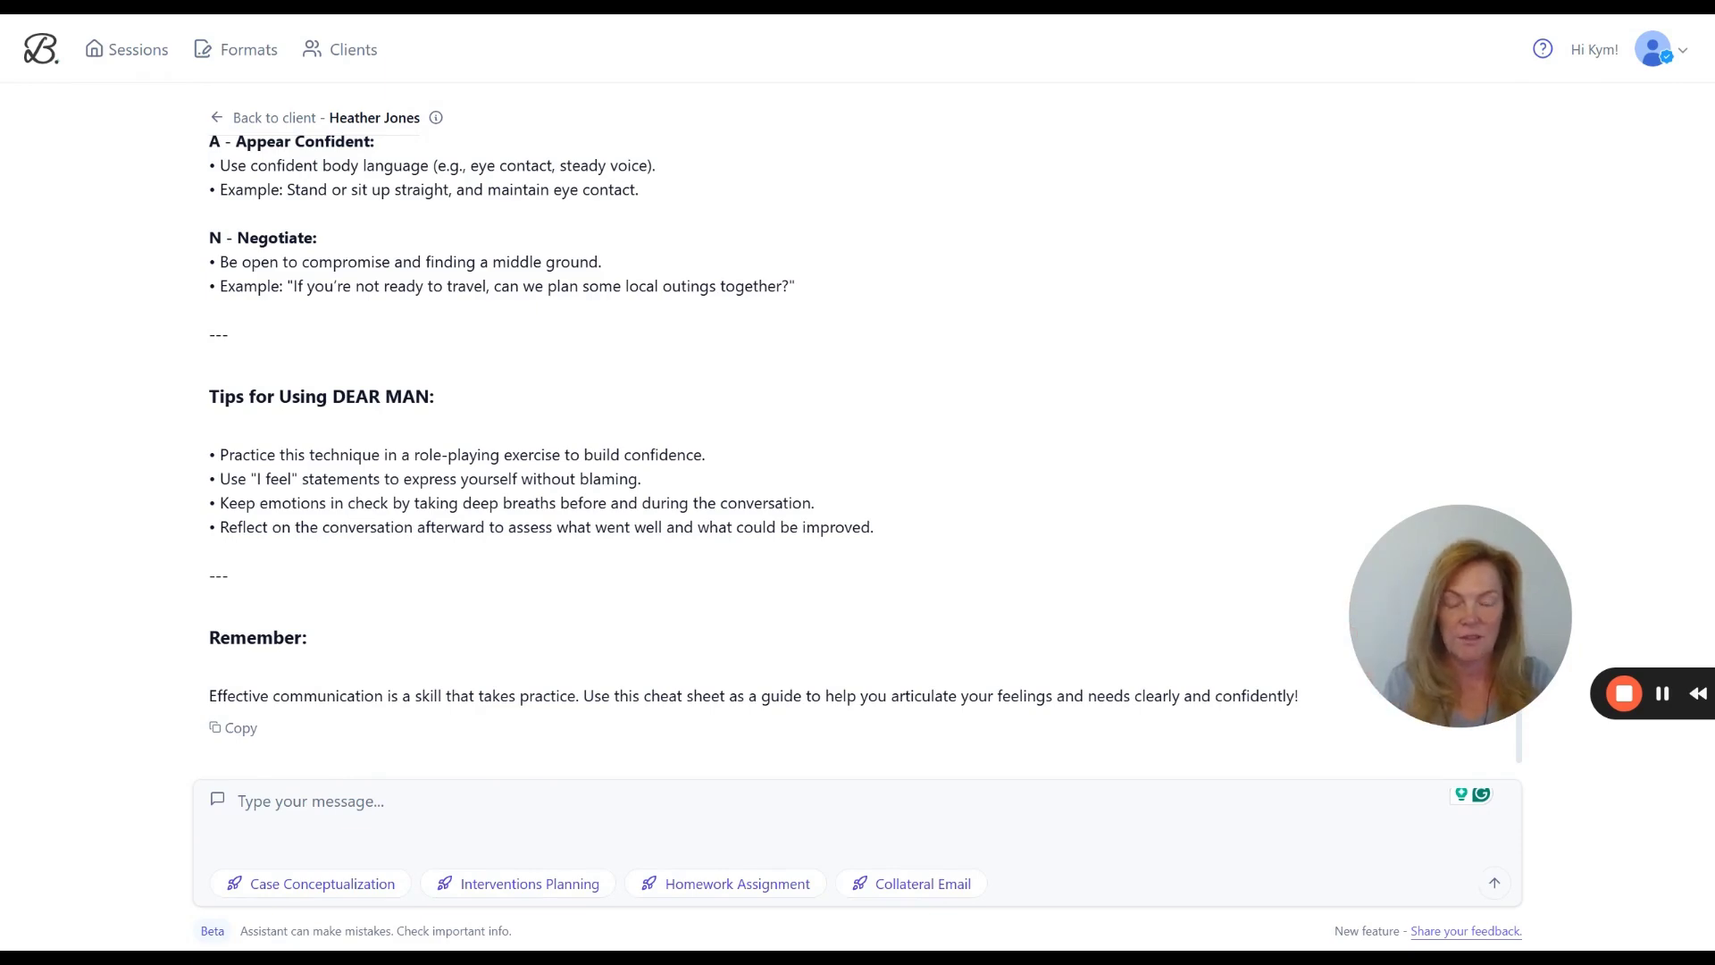
Send the preset Interventions Planning prompt "What treatment ideas and next steps would you recommend for our work together?".
left_click(380, 796)
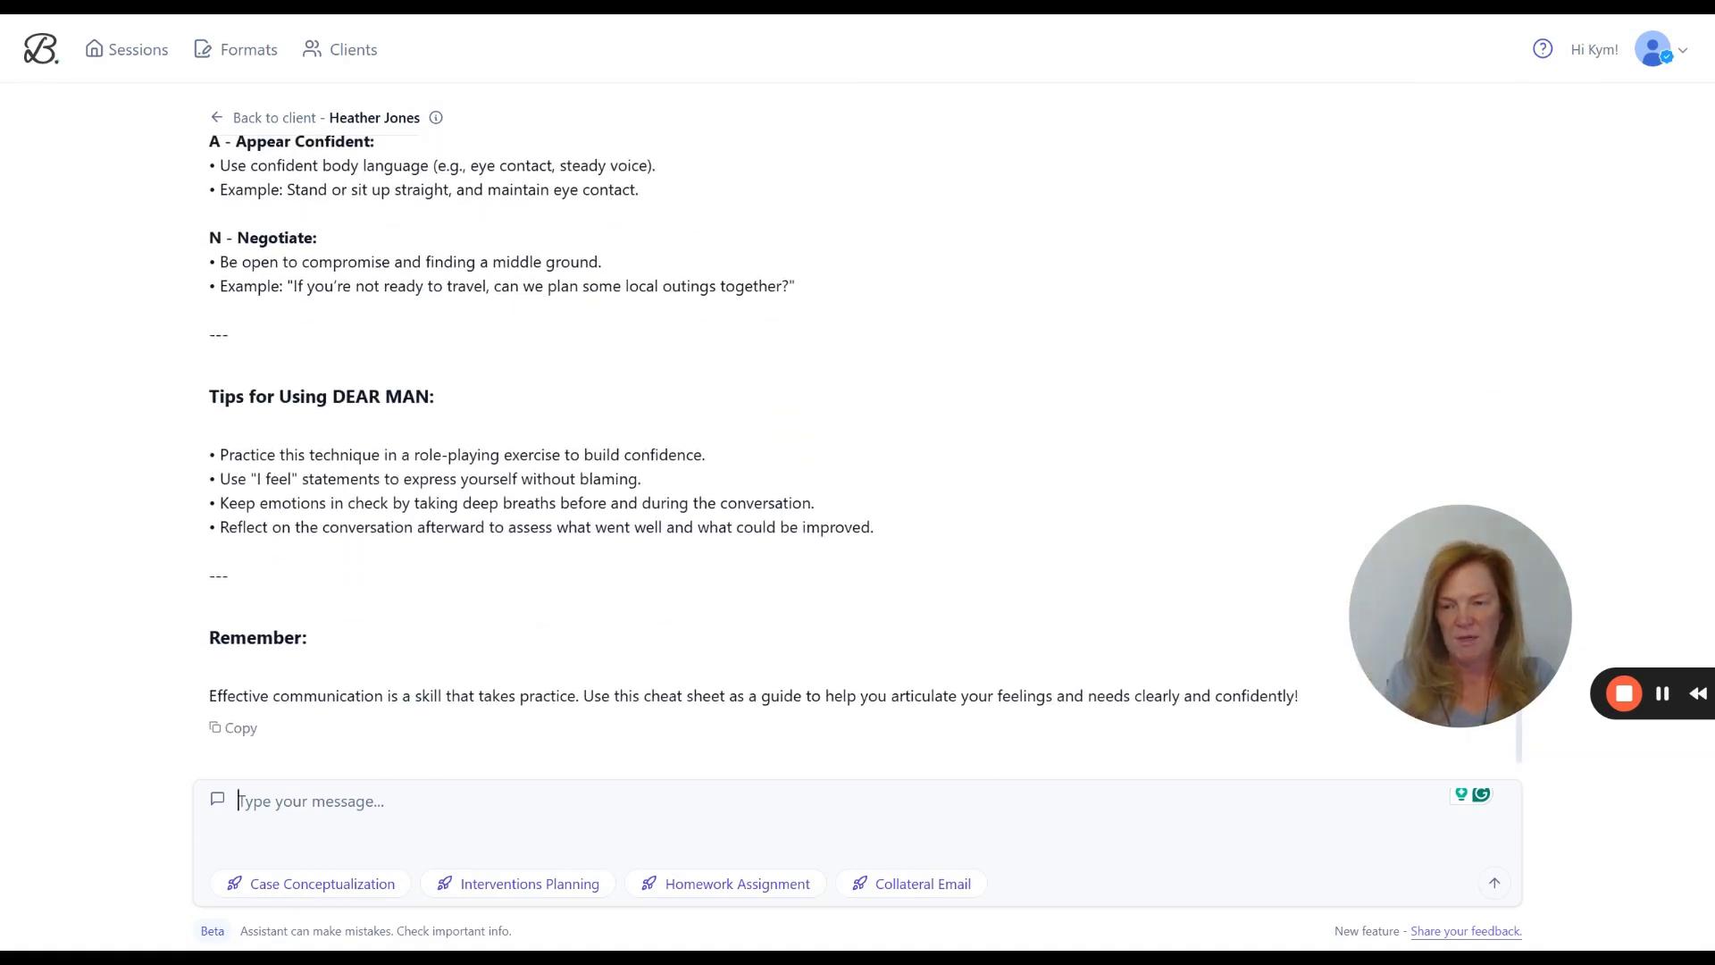
left_click(518, 893)
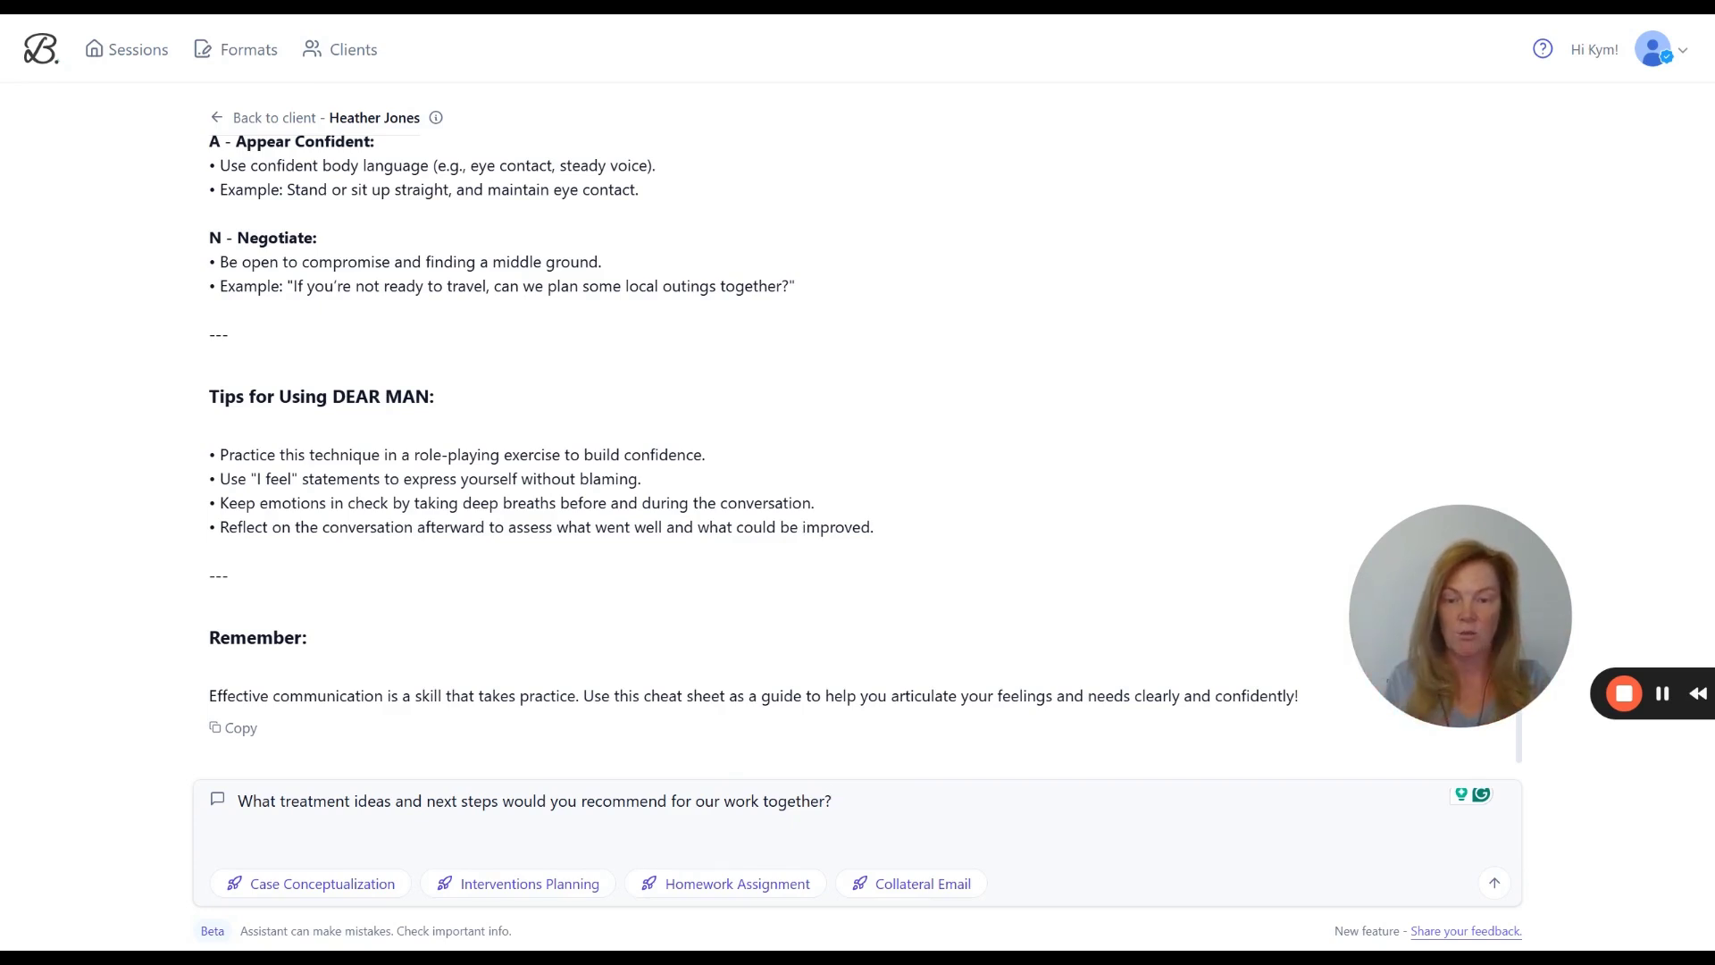
left_click(1494, 884)
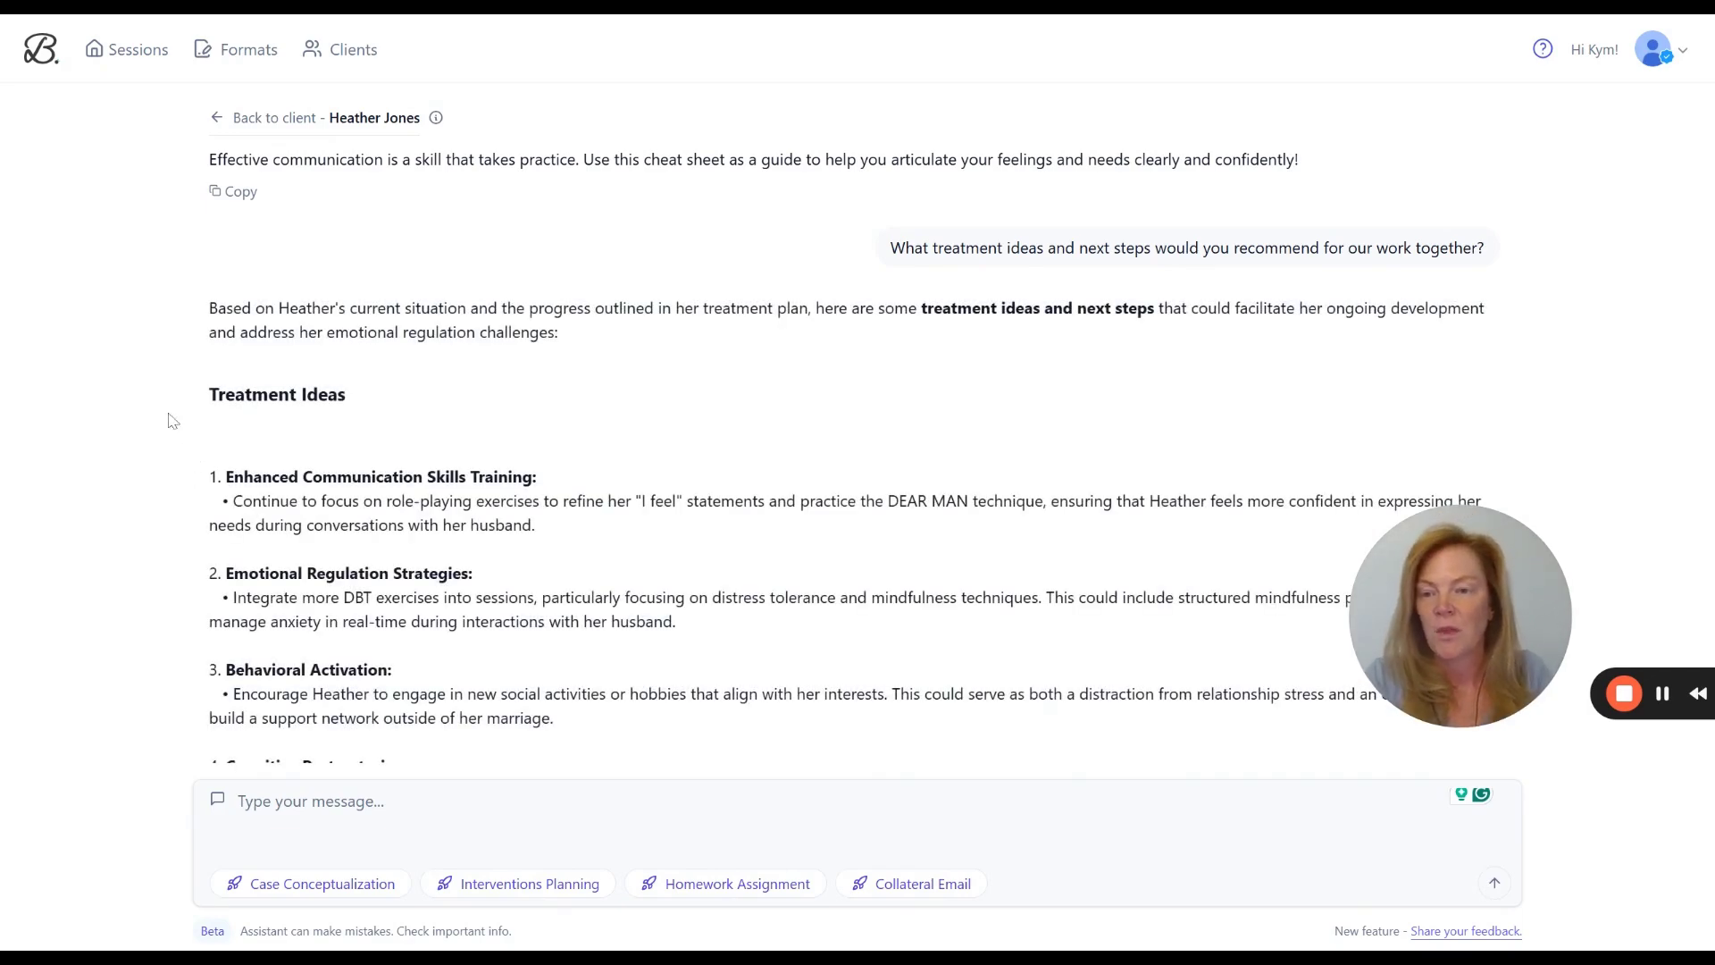
Review the recommended treatment ideas, highlighting Enhanced Communication Skills Training, Behavioral Activation, Cognitive Restructuring, and Self-Care and Coping Strategies.
scroll(195, 514, "down", 2)
left_click_drag(539, 350, 216, 320)
scroll(536, 536, "down", 2)
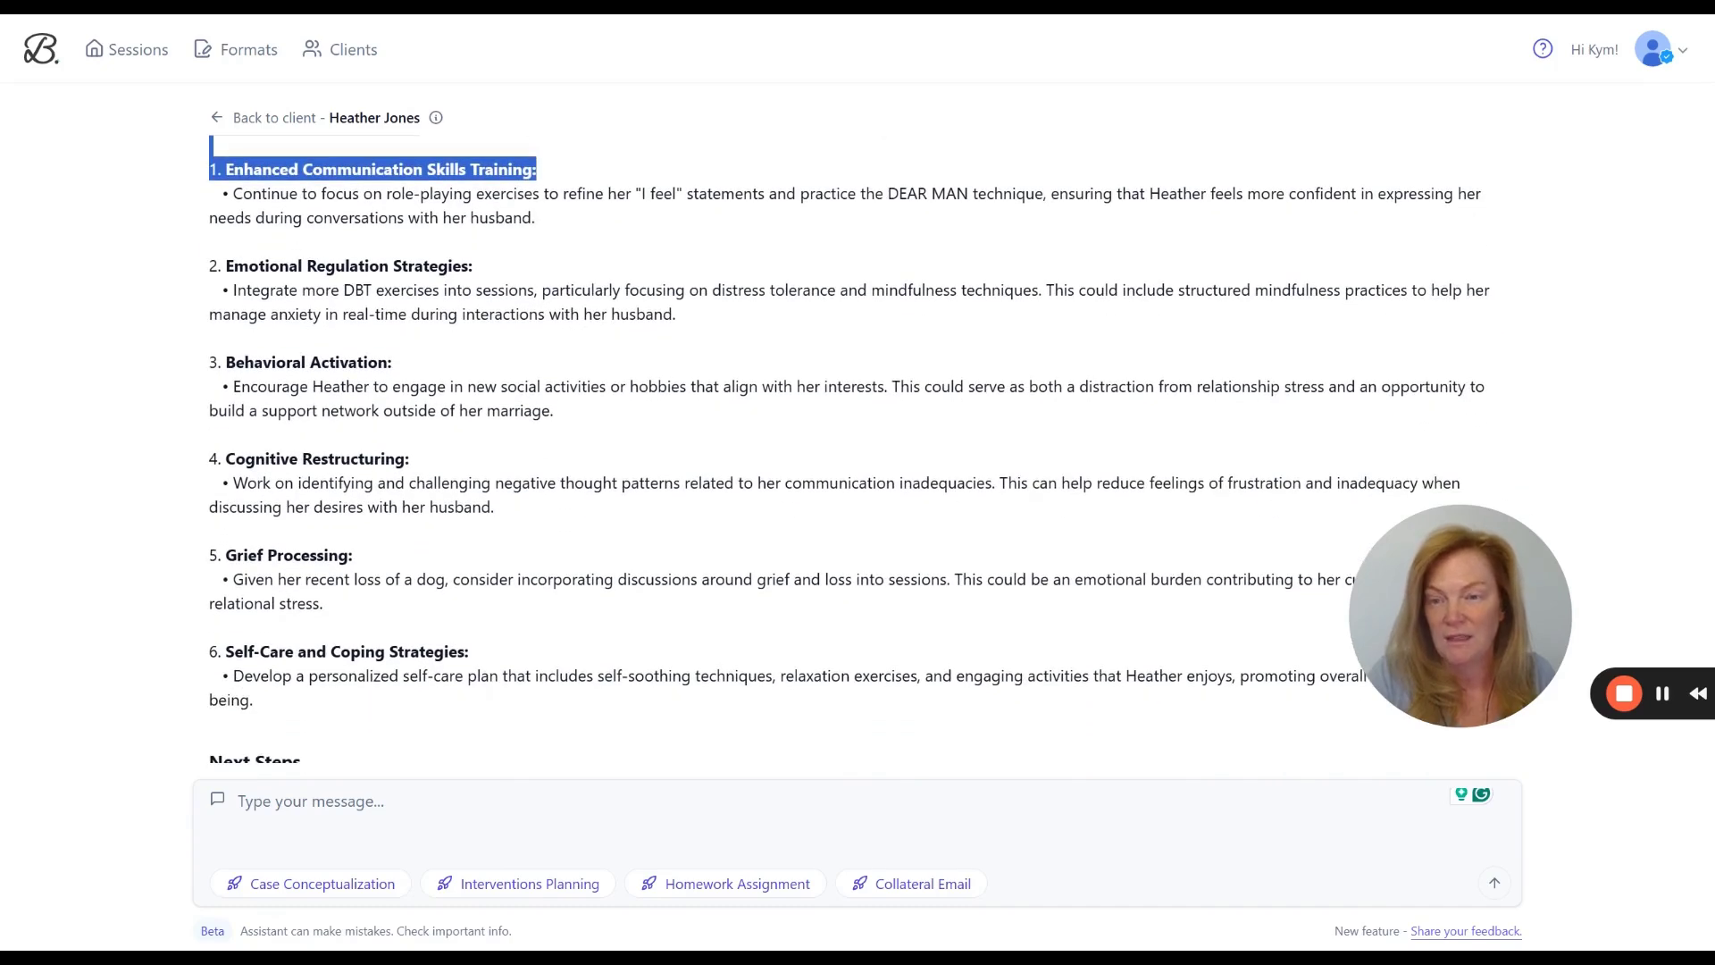
left_click_drag(425, 363, 211, 328)
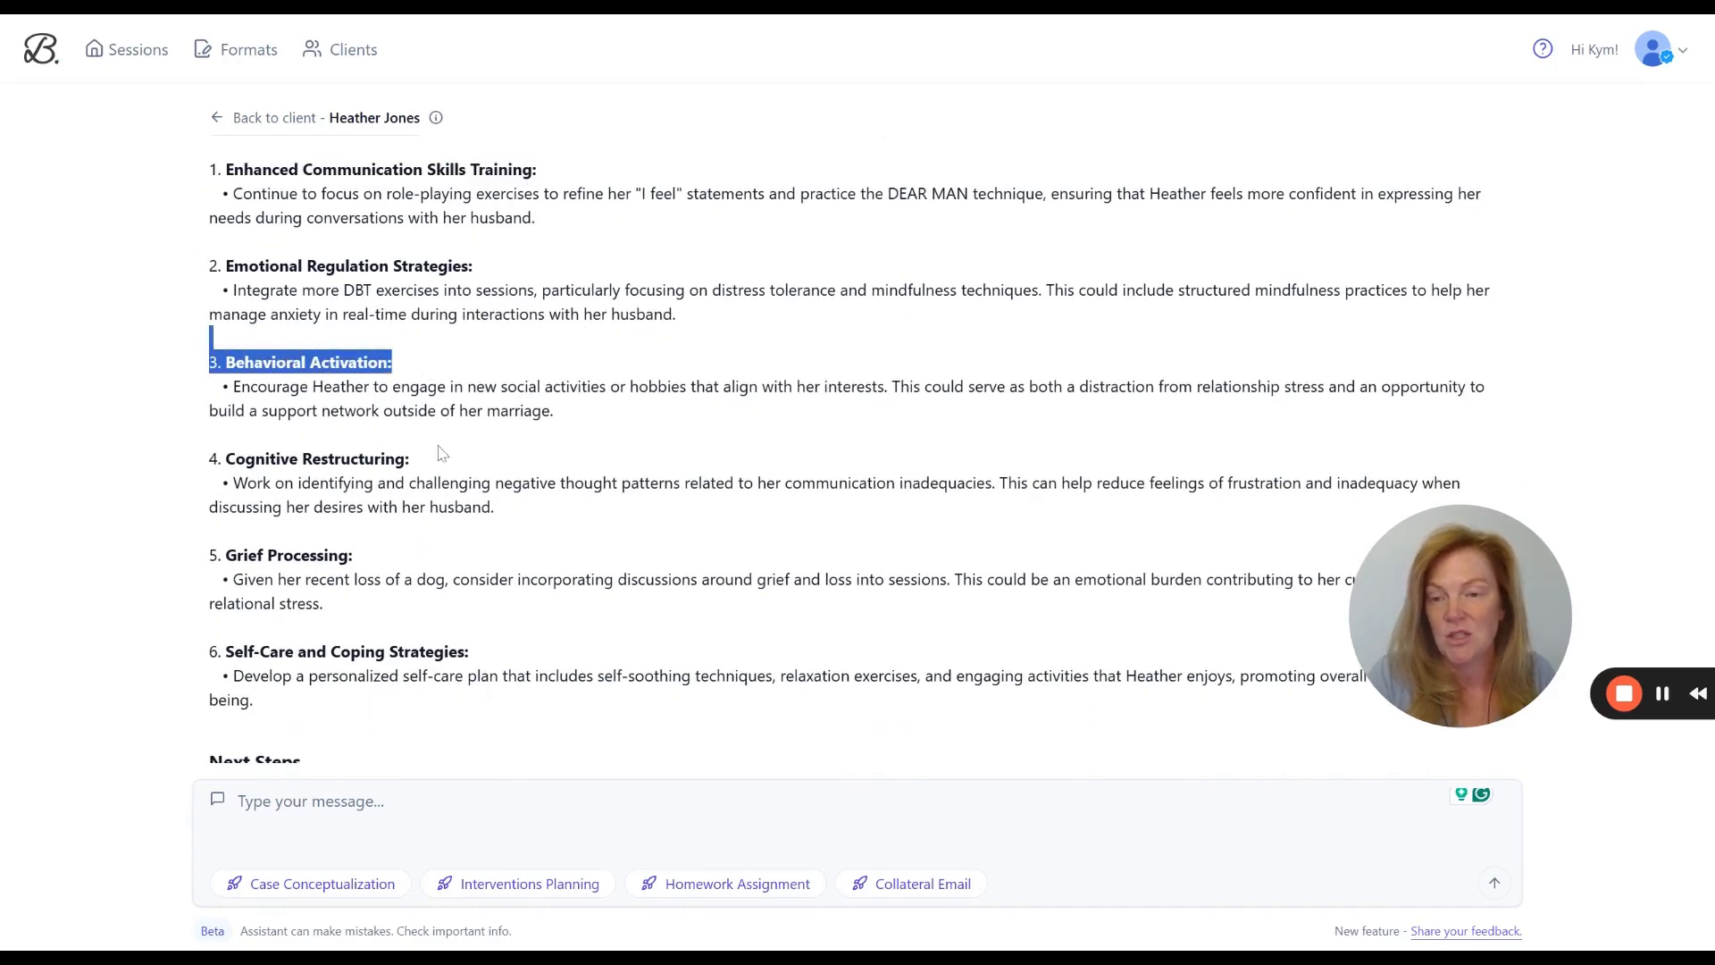
left_click_drag(440, 458, 210, 458)
scroll(211, 458, "down", 2)
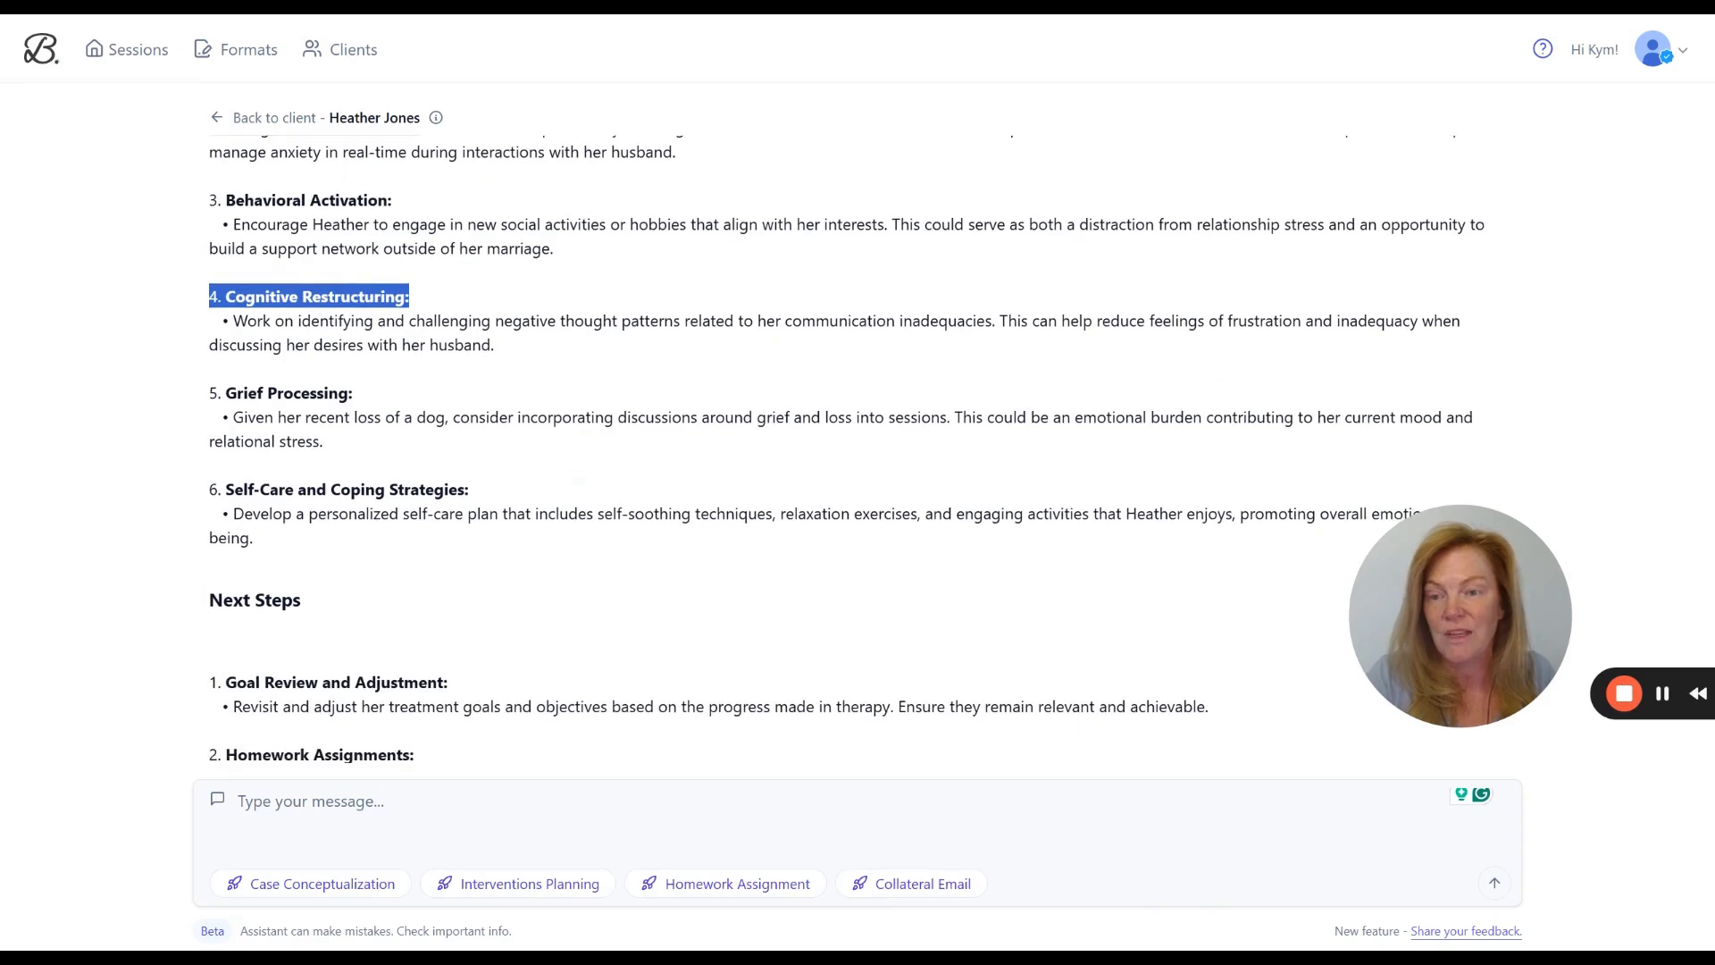
left_click_drag(501, 490, 266, 481)
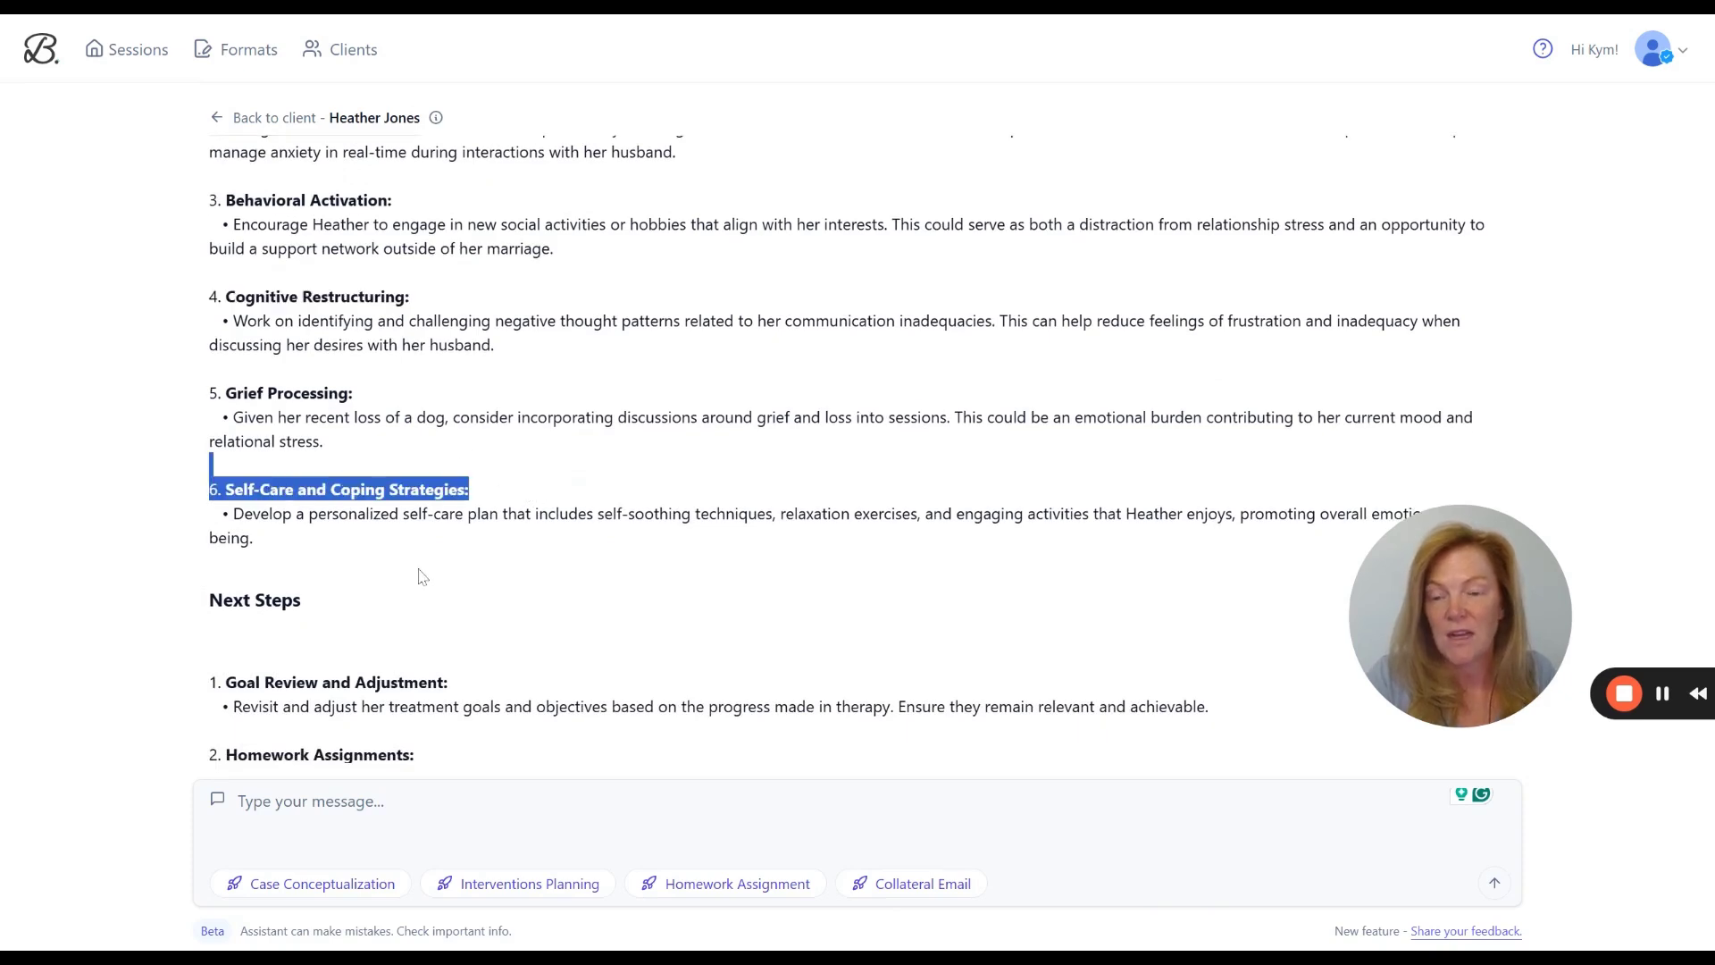
scroll(422, 576, "down", 5)
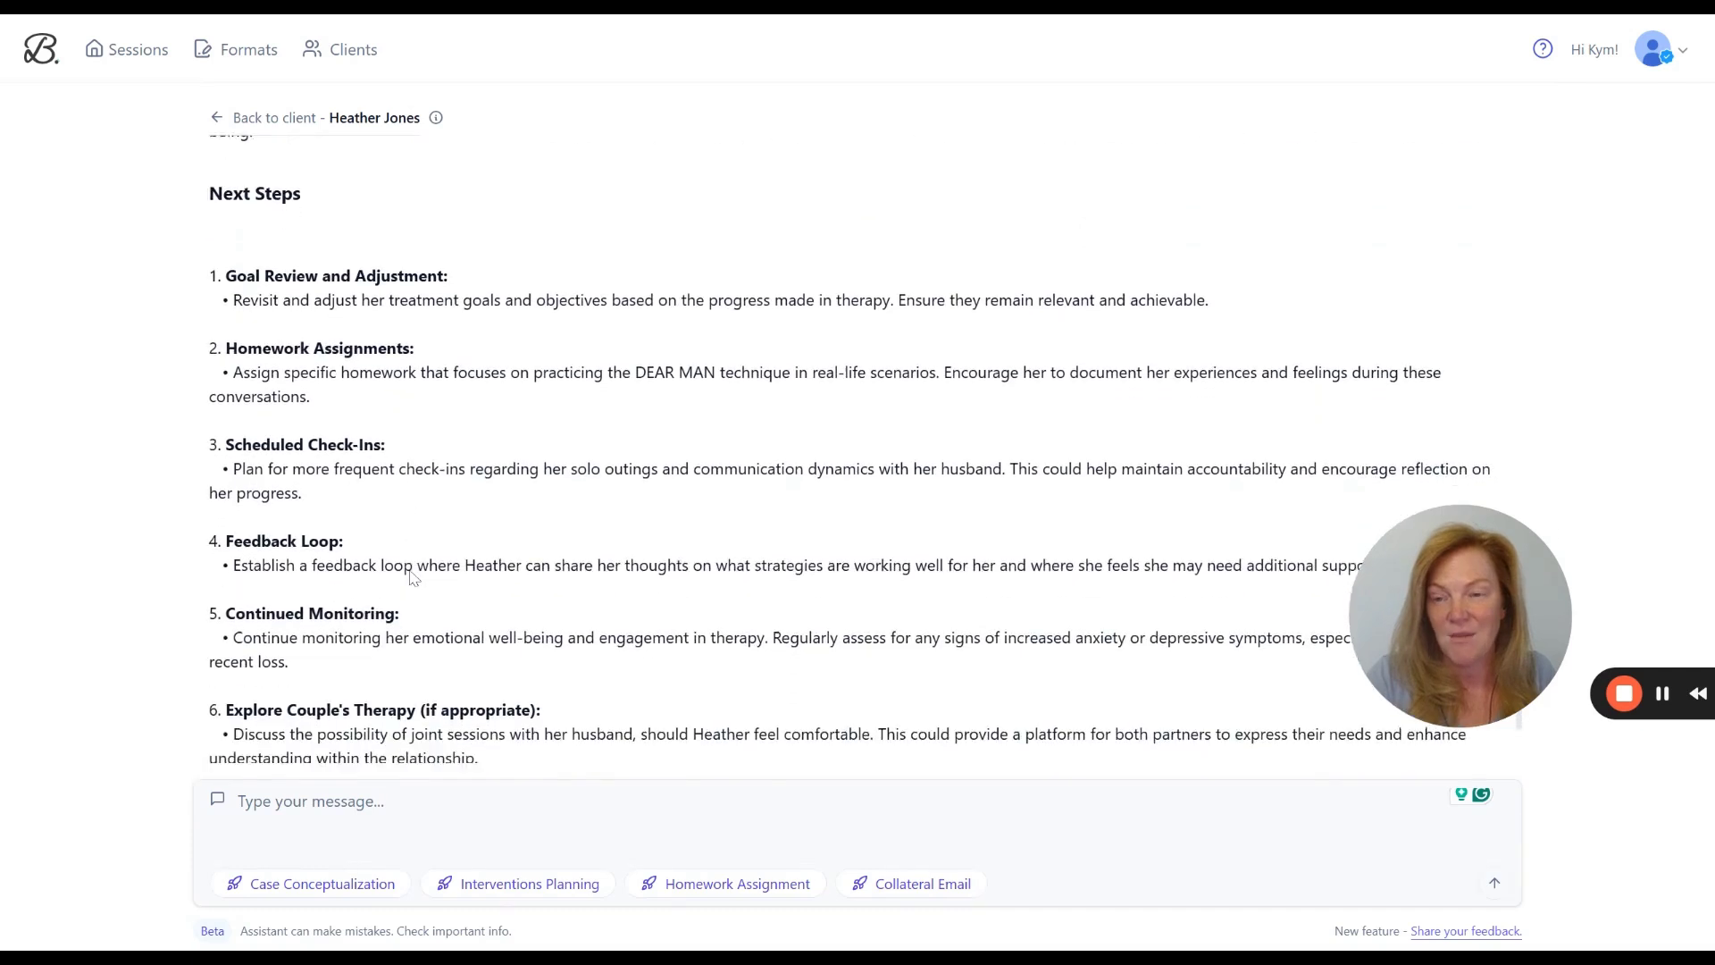
Copy the Goal Review and Adjustment item from Next Steps and send it to the assistant after "great! Let's do it!".
scroll(413, 576, "down", 1)
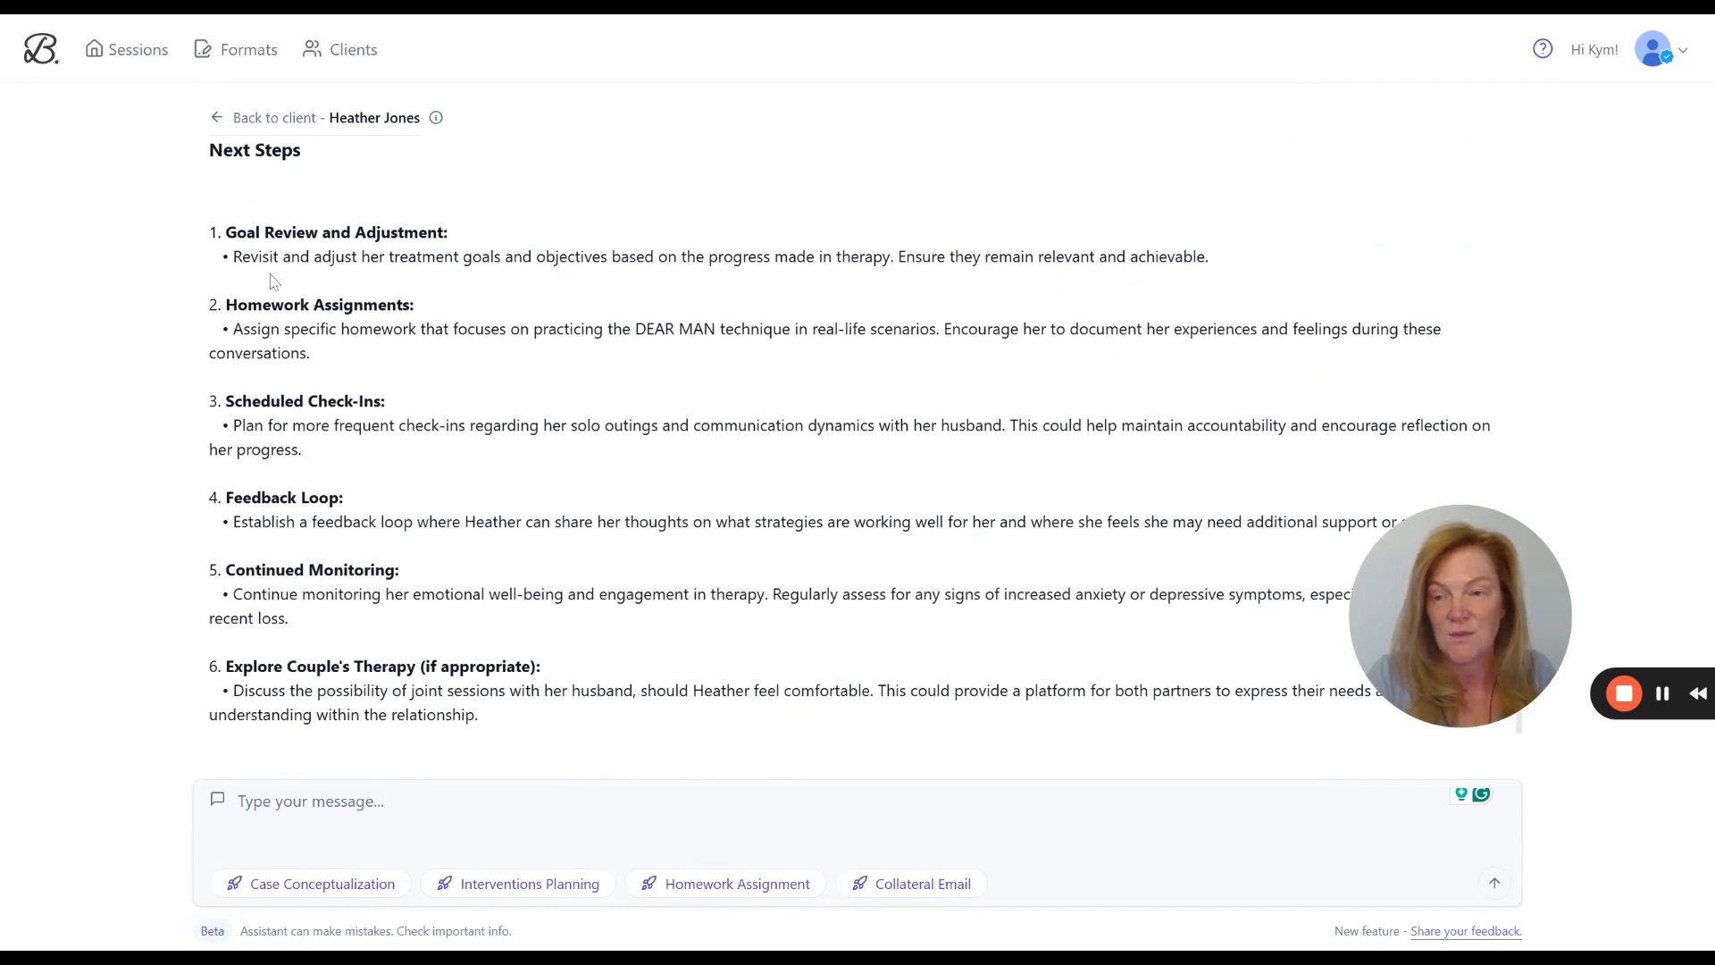
left_click_drag(263, 257, 884, 257)
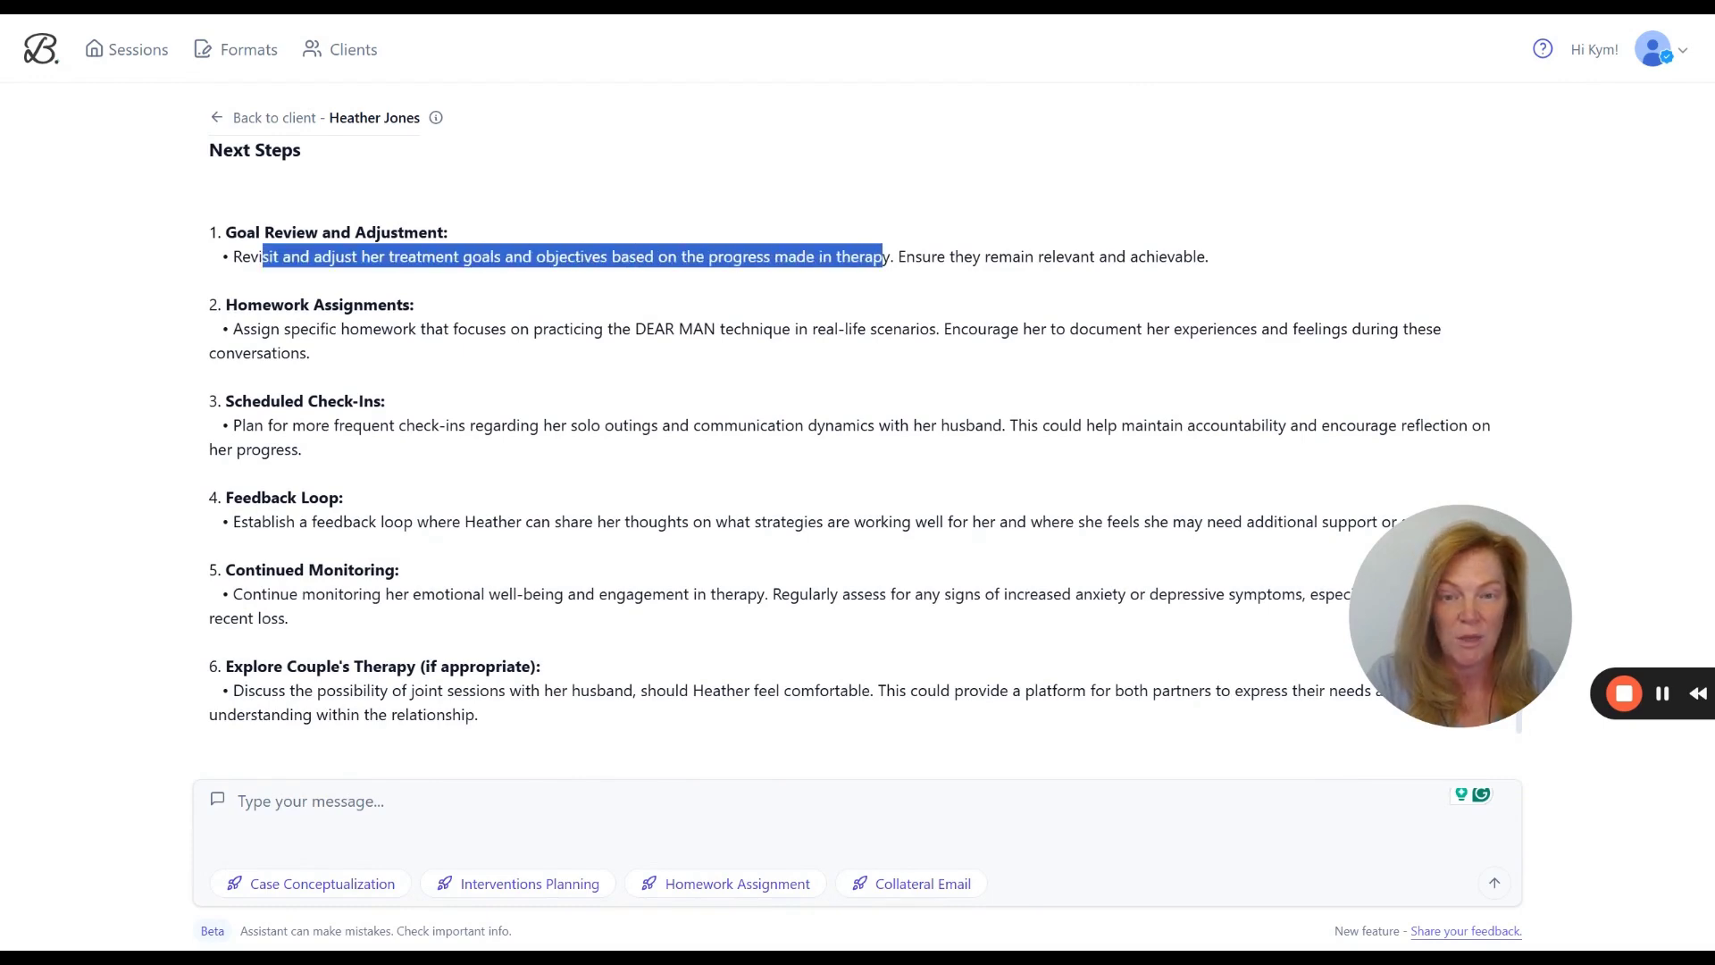
left_click_drag(222, 232, 1228, 266)
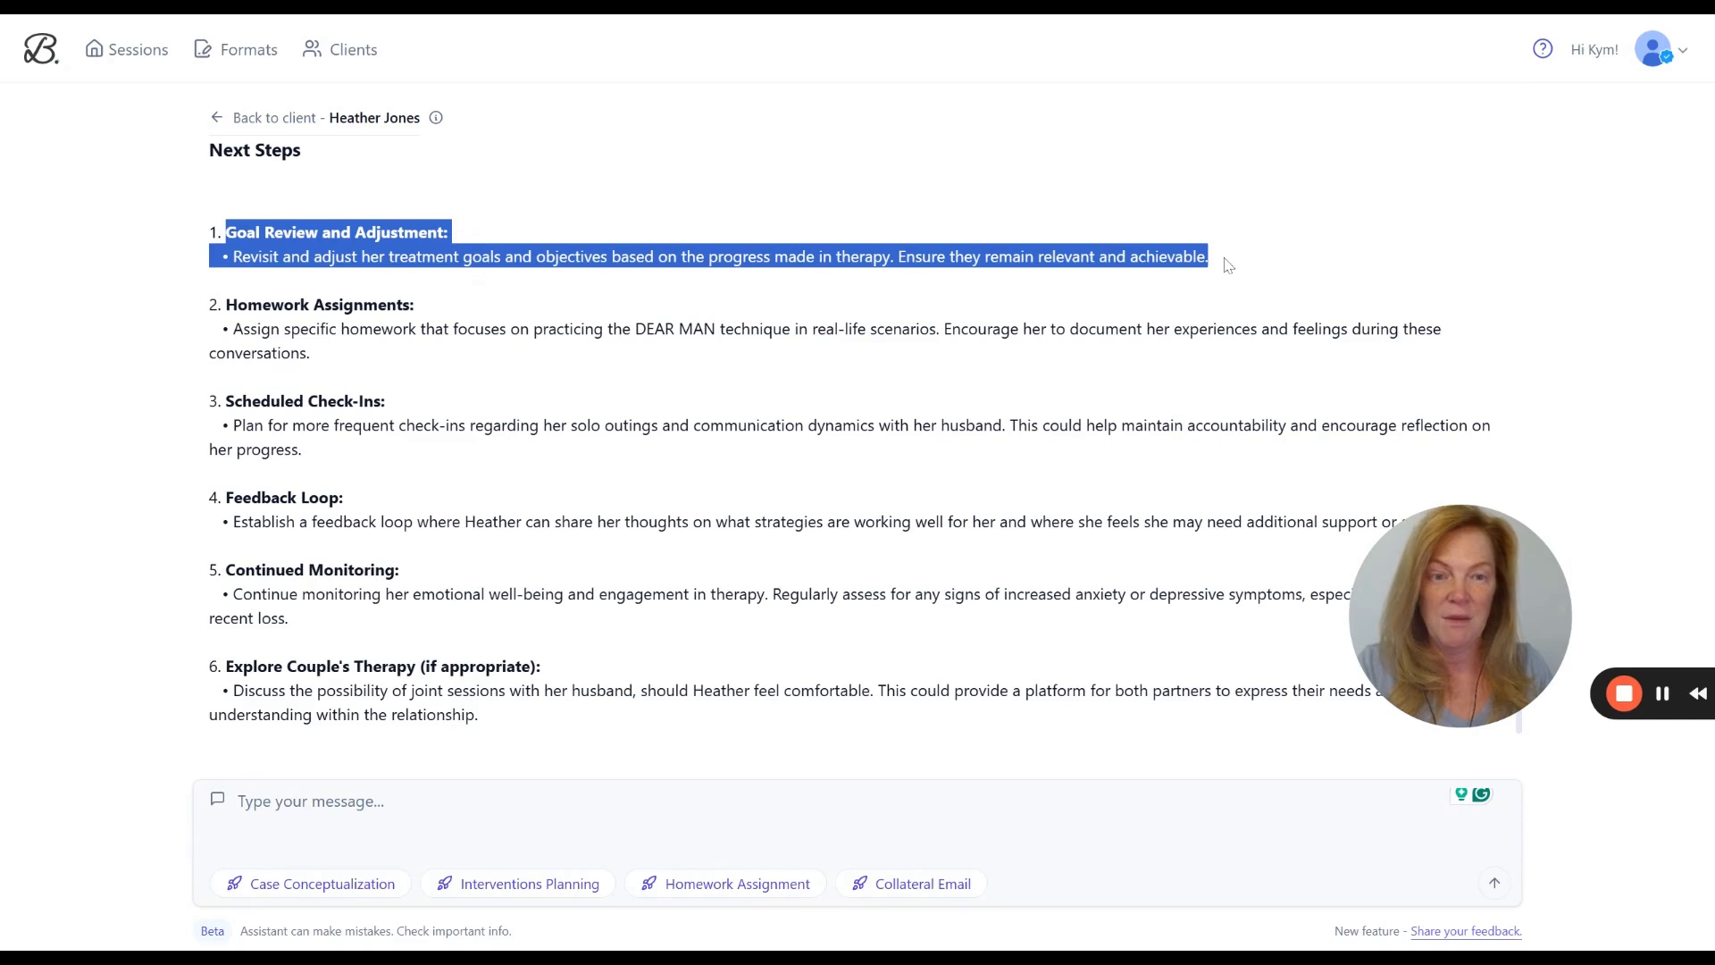
left_click(239, 801)
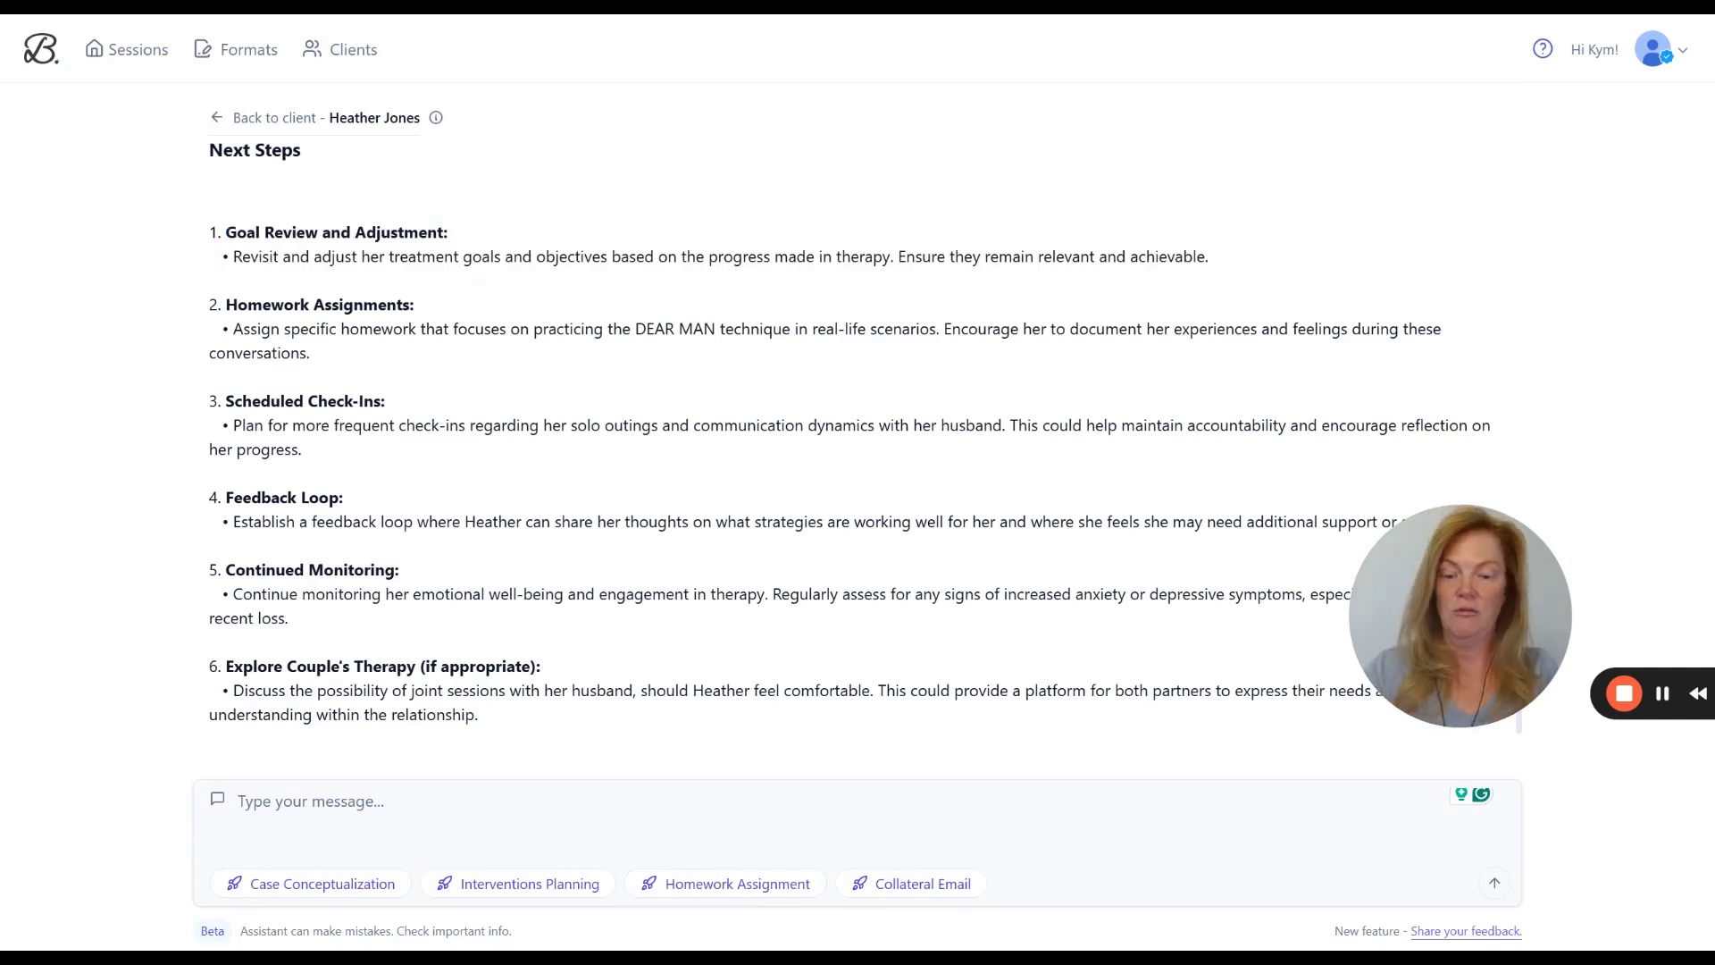
type("great! Let's do ")
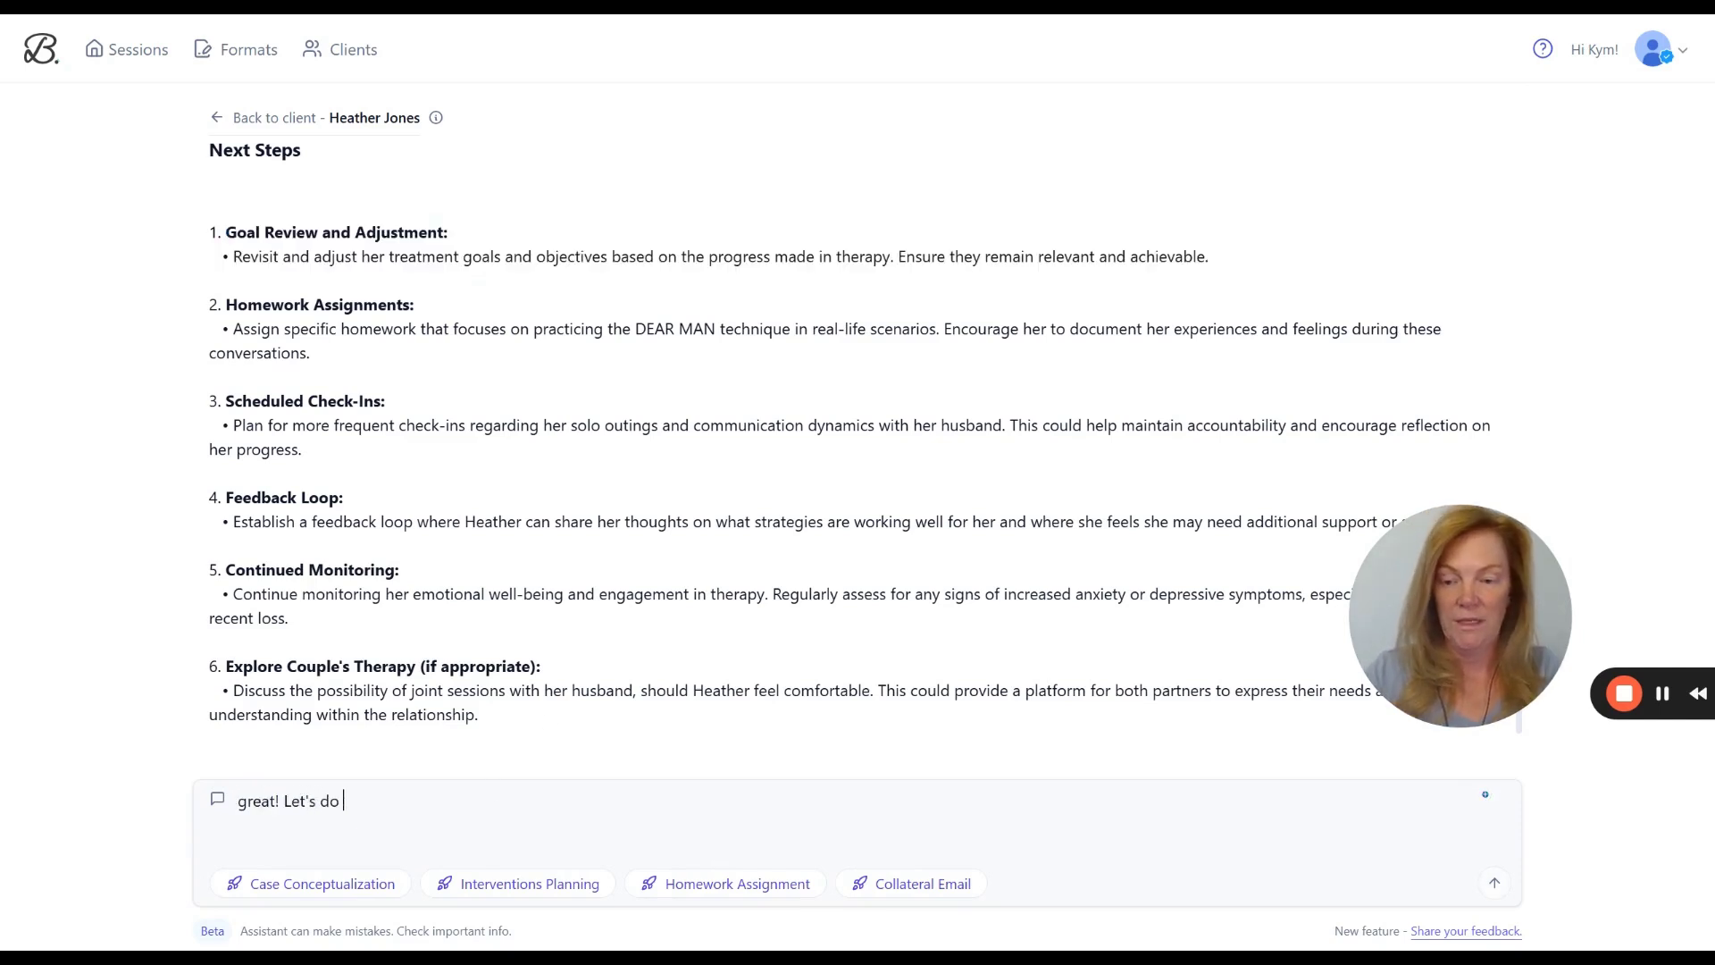
type("it!")
type("Goal Review and Adjustment: • Revisit and adjust her treatment goals and objectives based on the progress made in therapy. Ensure they remain relevant and achievable.")
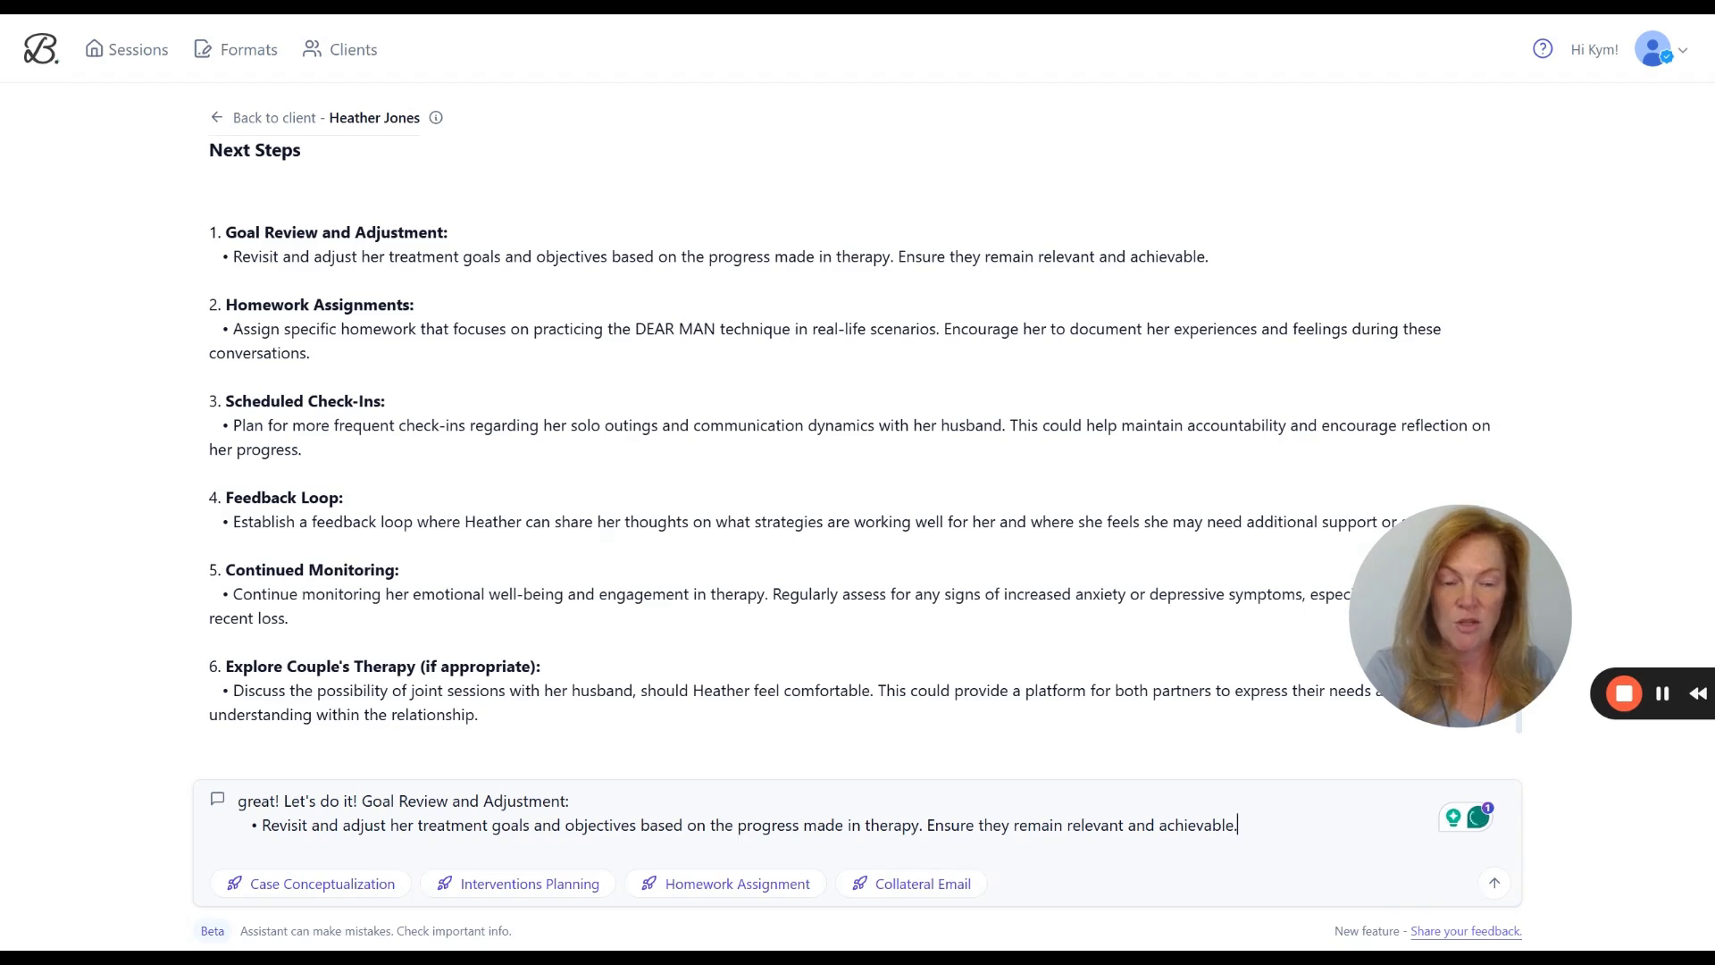
left_click(1494, 884)
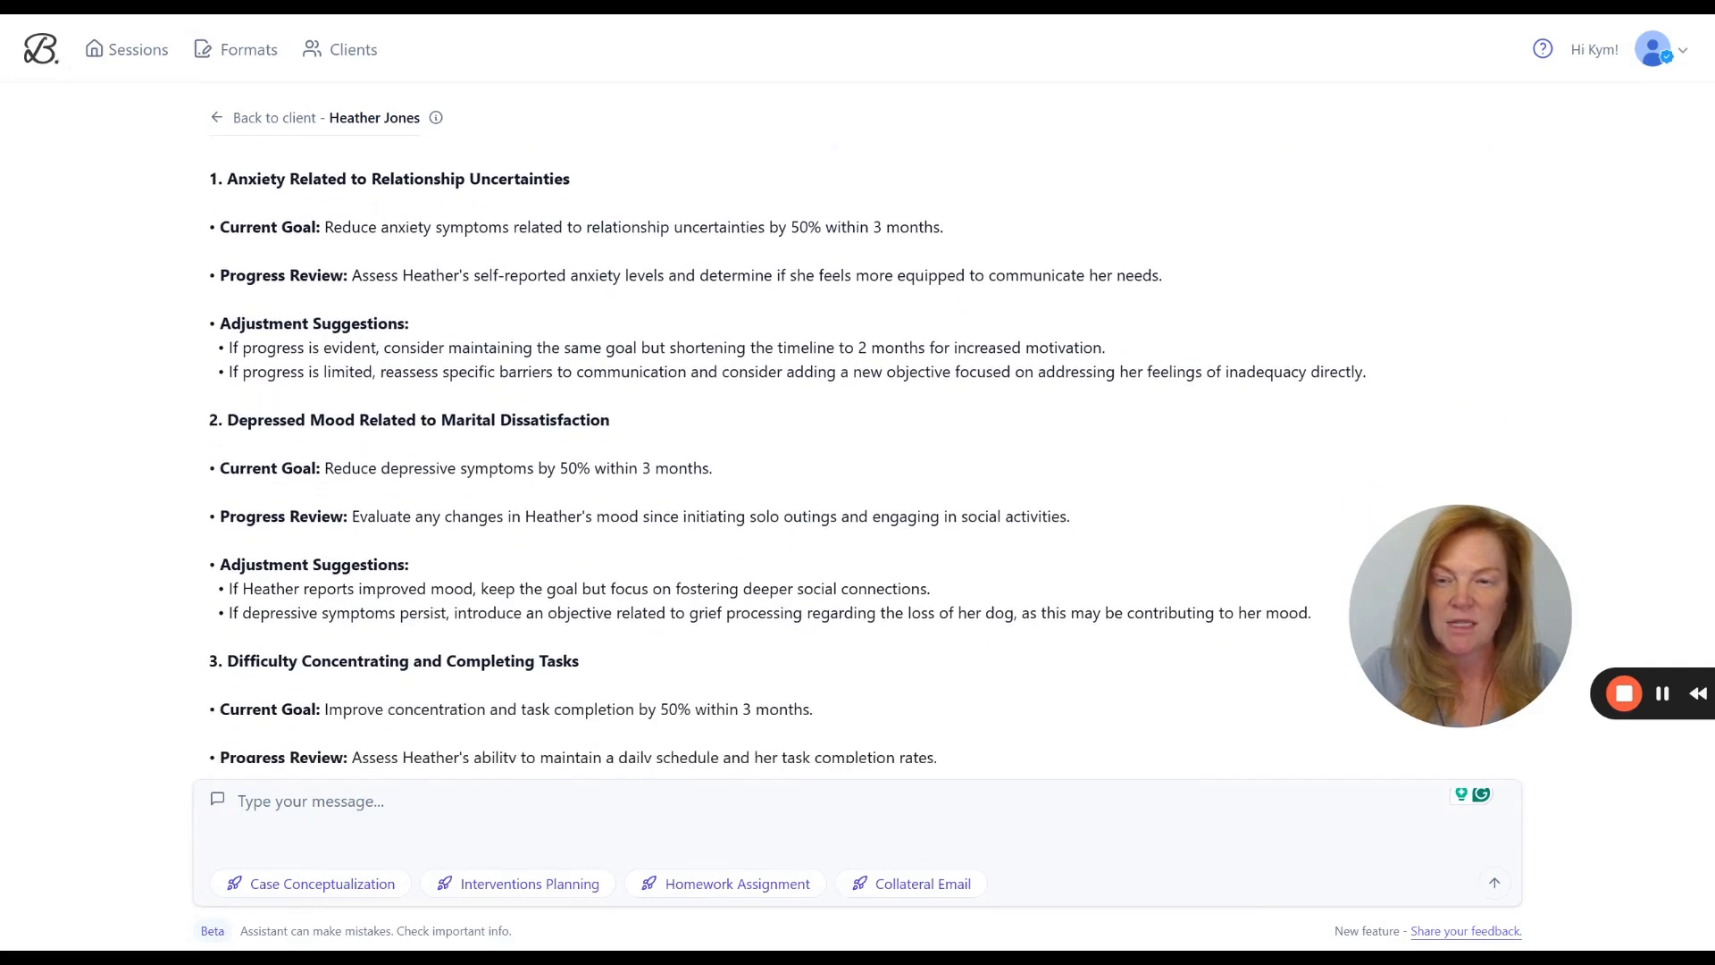
Examine the goal review for Depressed Mood Related to Marital Dissatisfaction, highlighting its Current Goal and Progress Review.
left_click_drag(325, 364, 742, 368)
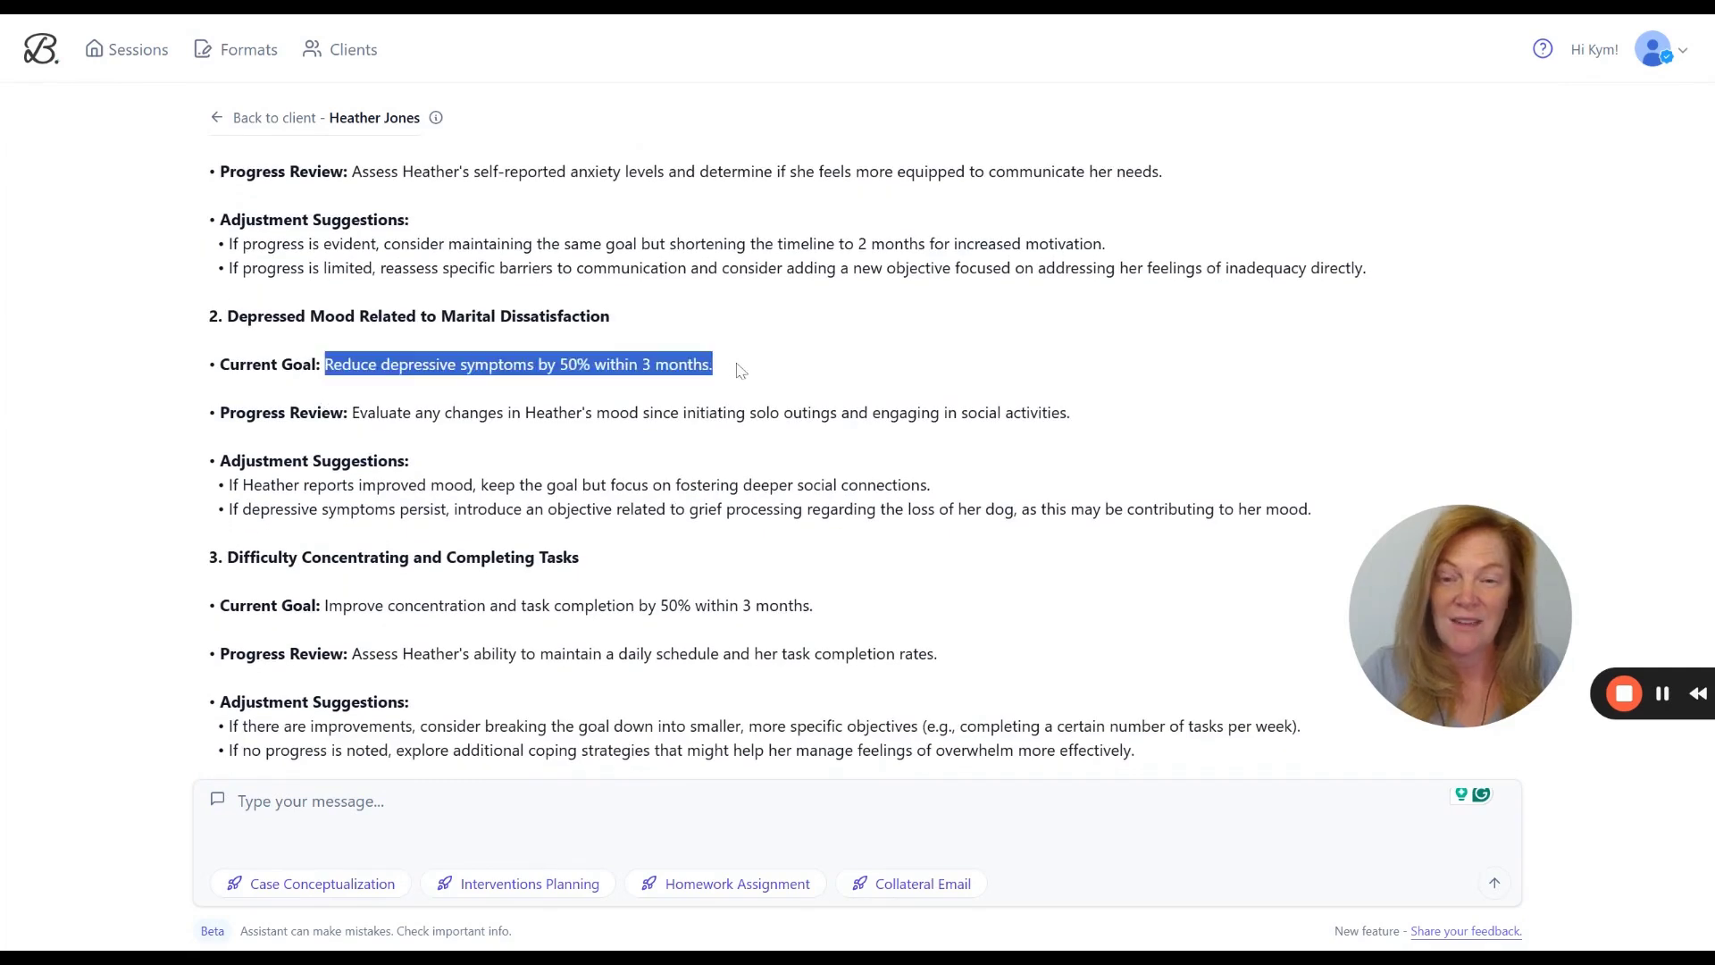
left_click(510, 443)
left_click_drag(357, 412, 1079, 417)
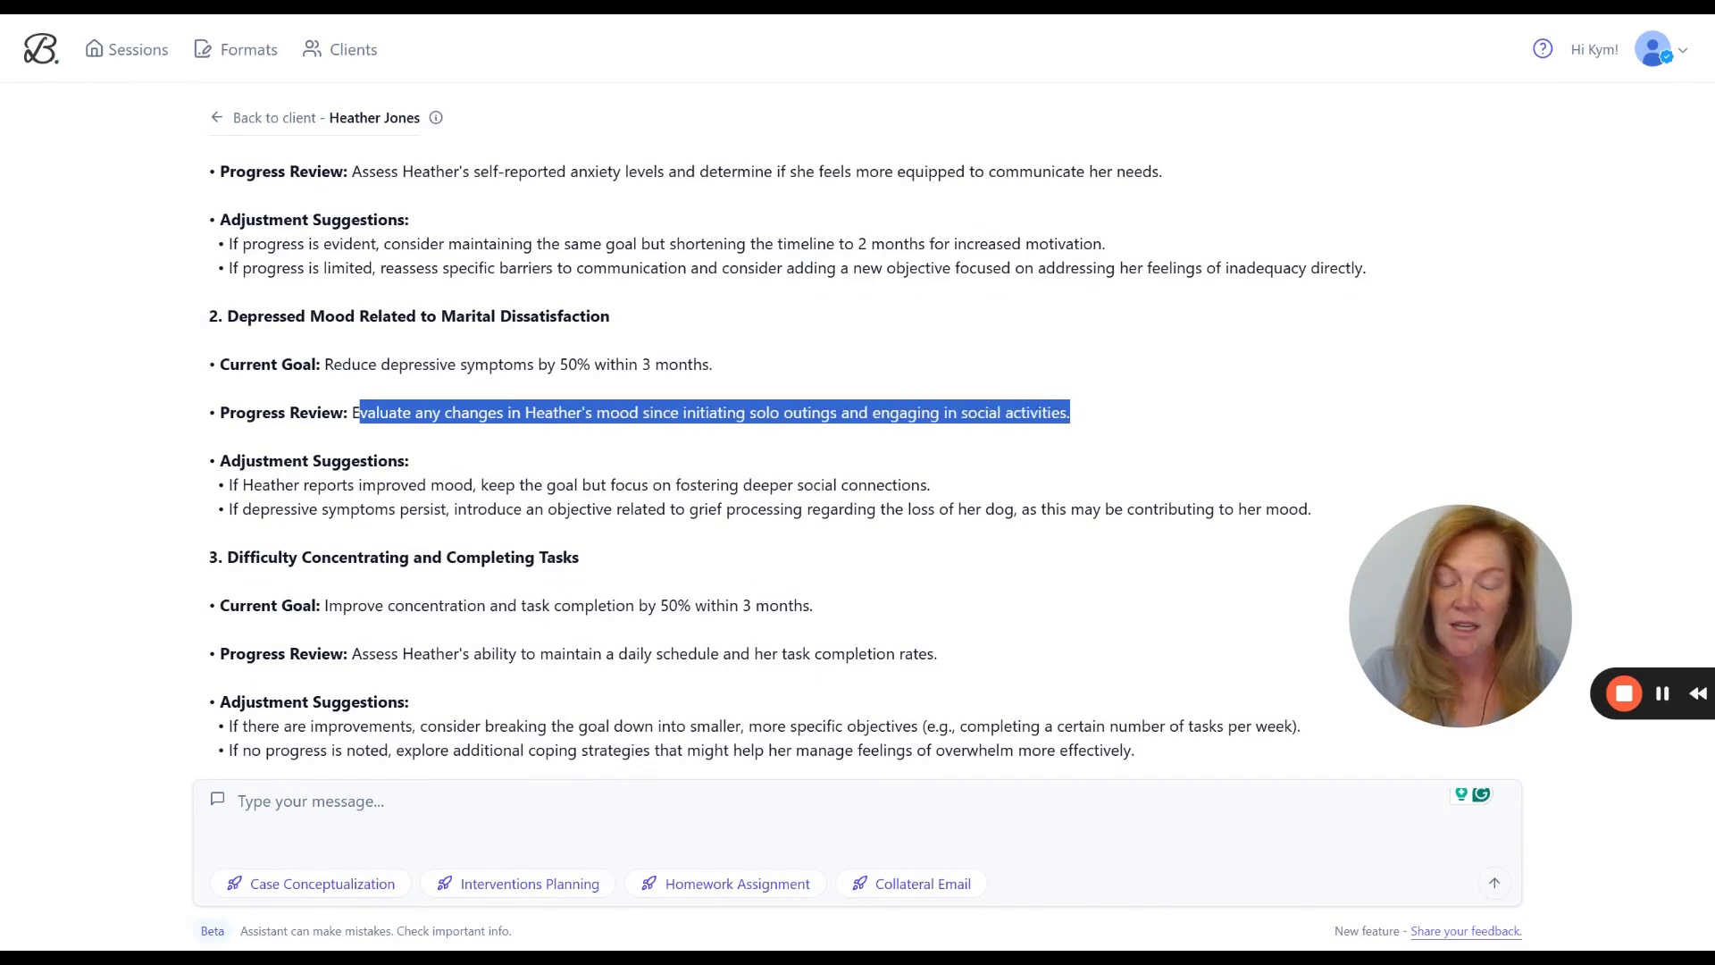
left_click(556, 454)
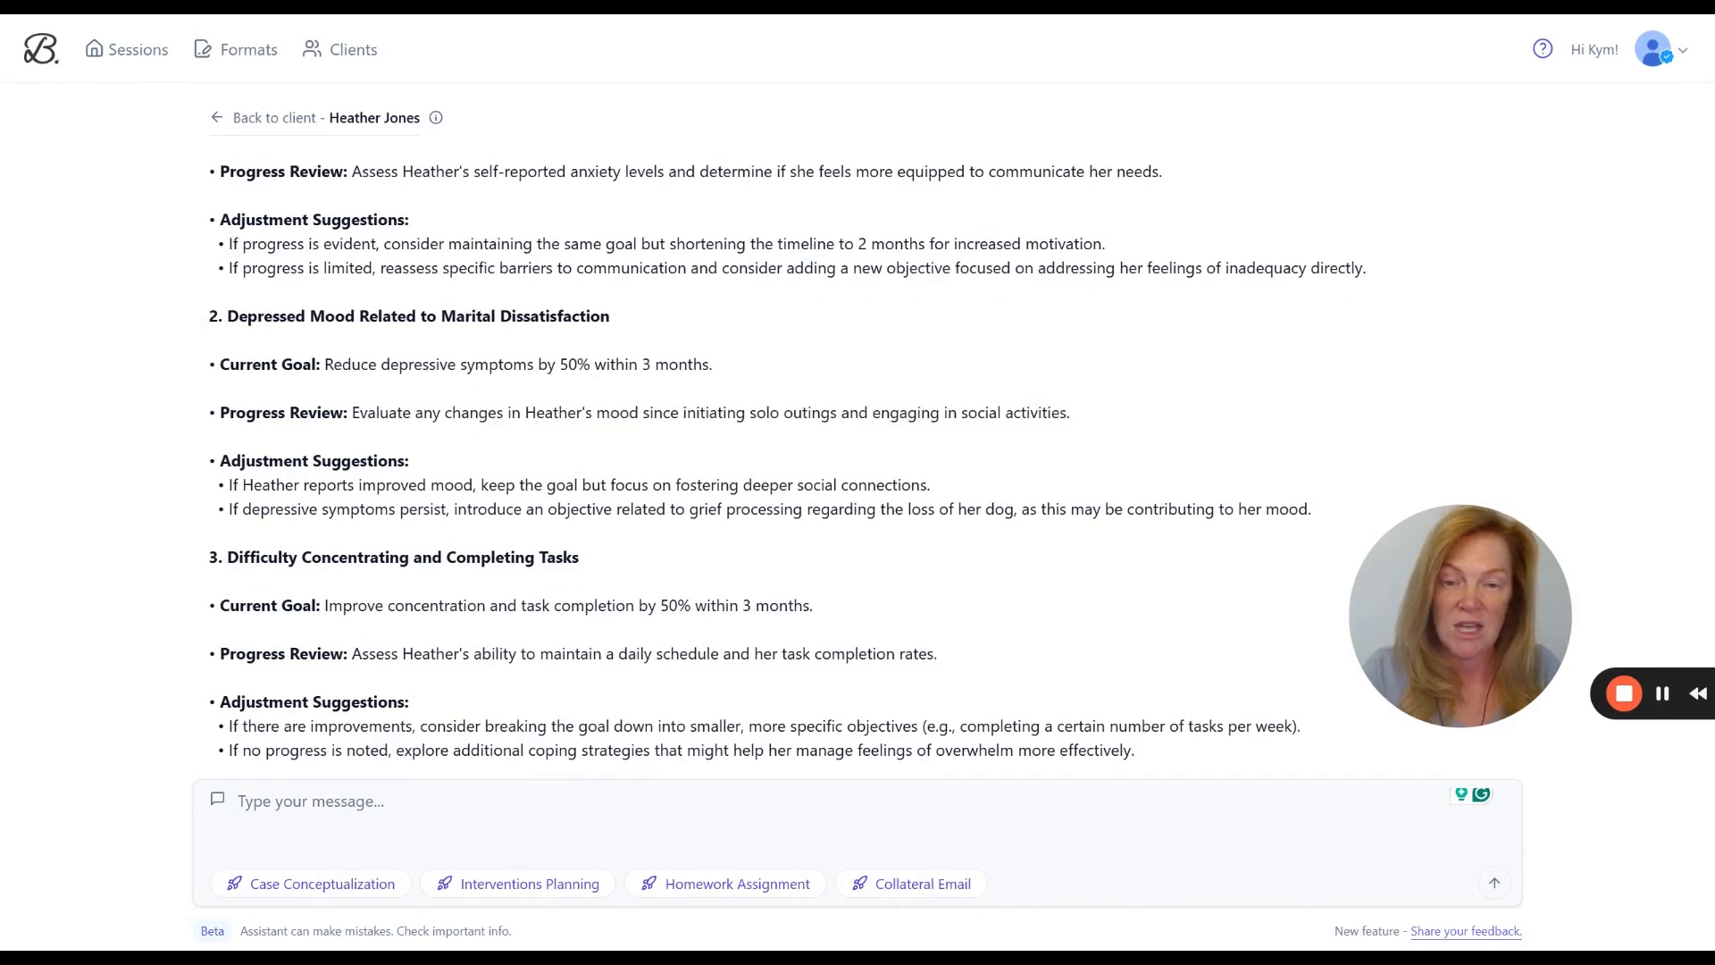
left_click_drag(611, 412, 1071, 413)
scroll(1070, 414, "down", 1)
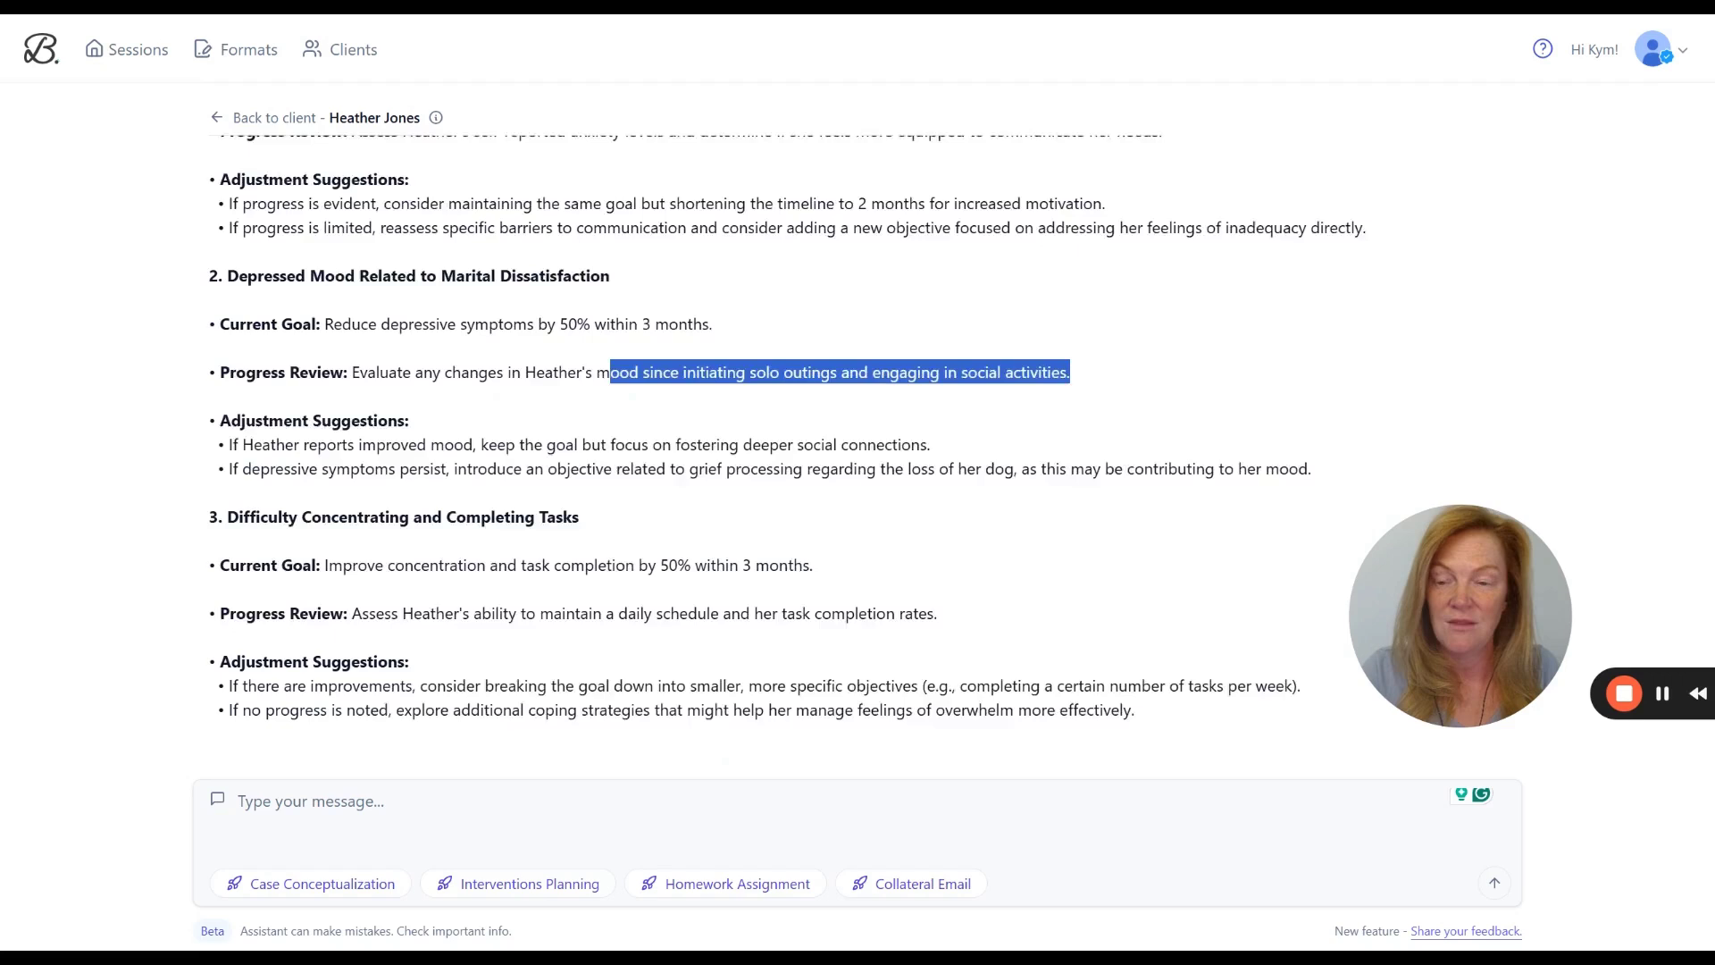
Examine the Adjustment Suggestions for the depressed mood goal, highlighting both bullets and the grief processing objective.
left_click(272, 431)
left_click_drag(219, 379, 706, 438)
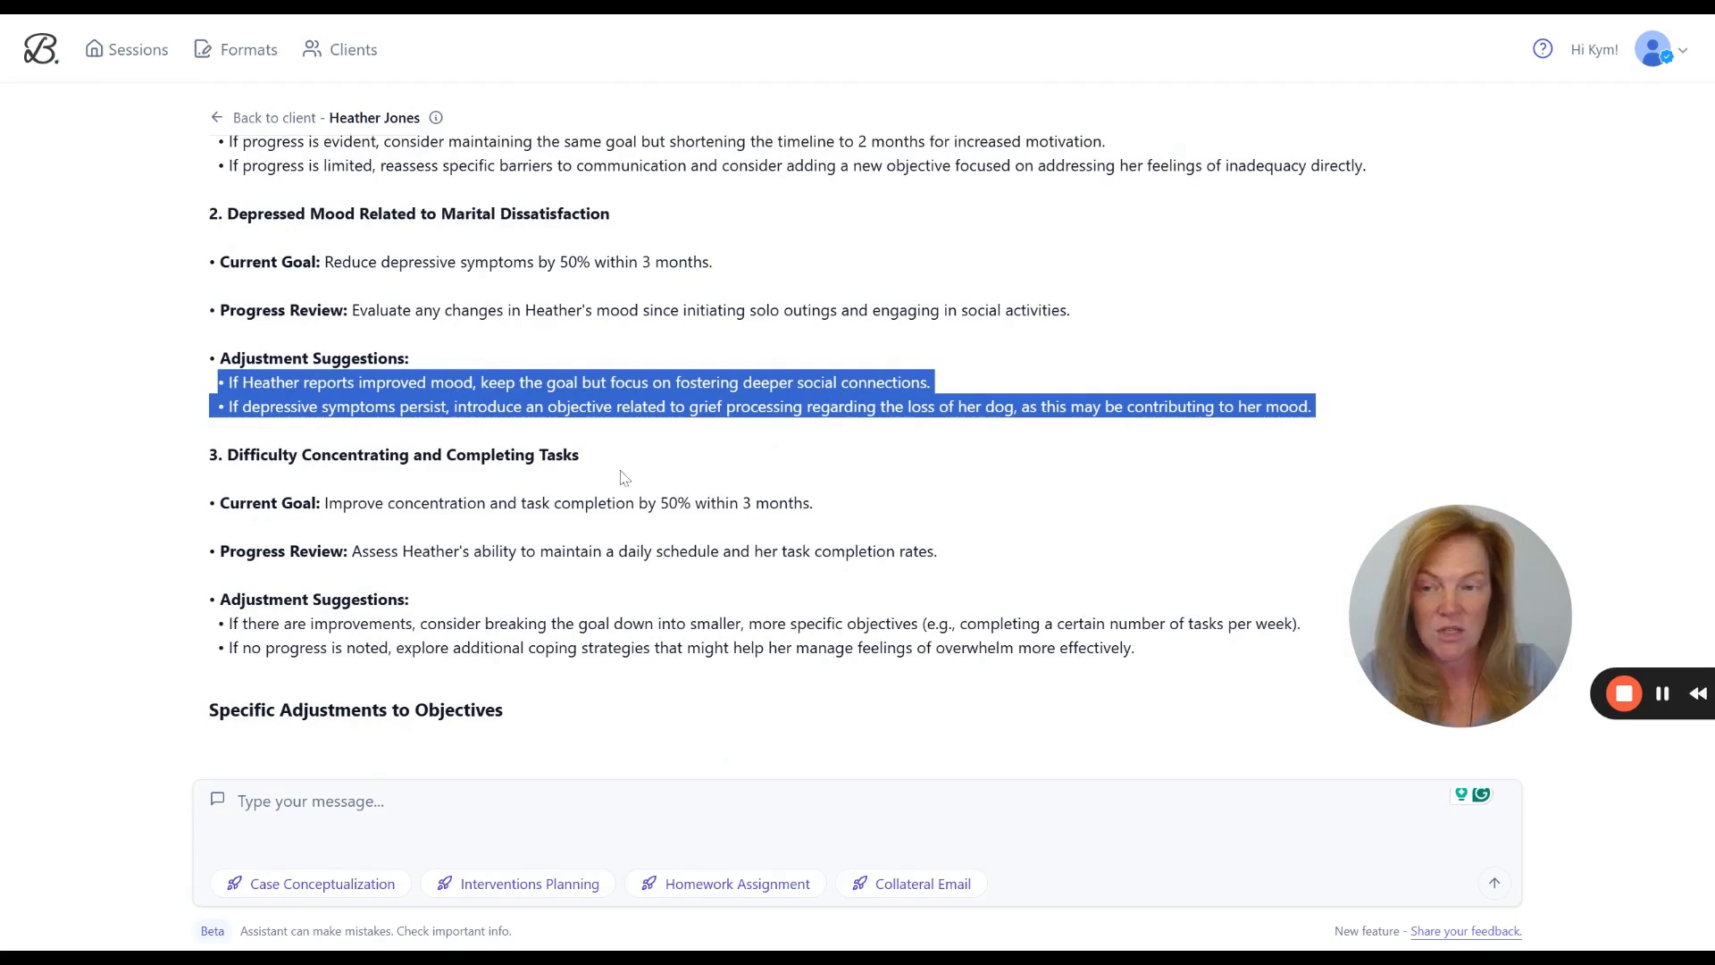
left_click_drag(239, 406, 679, 430)
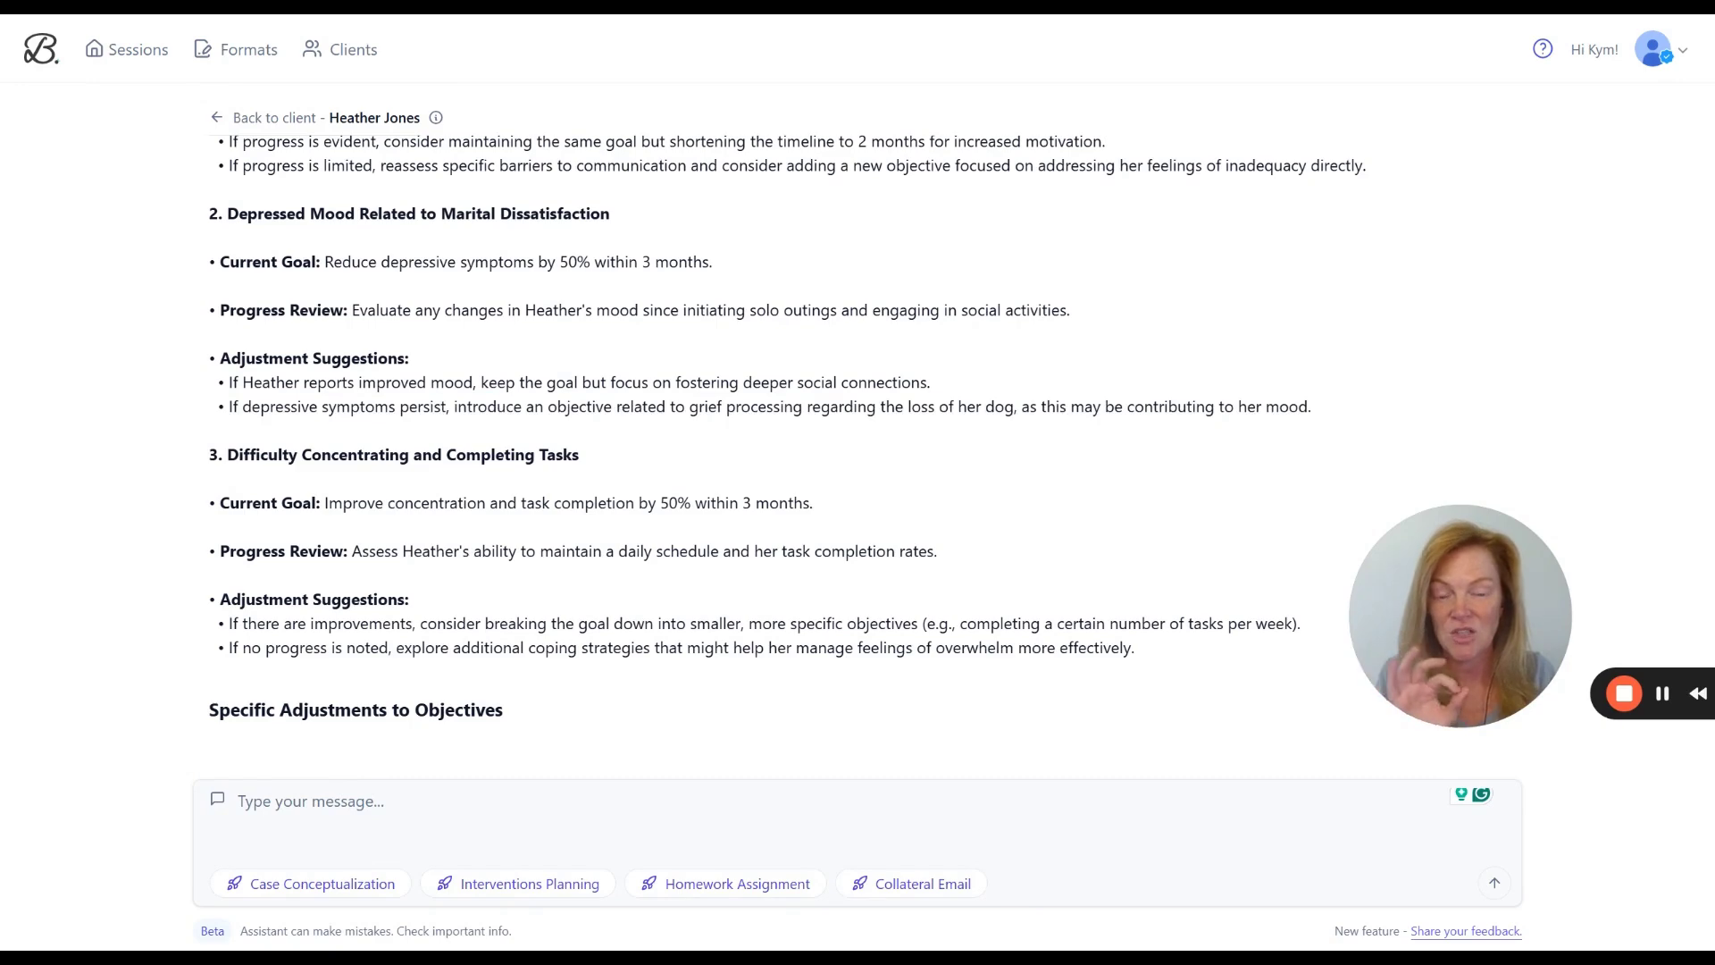
left_click_drag(615, 383, 1300, 406)
left_click(748, 470)
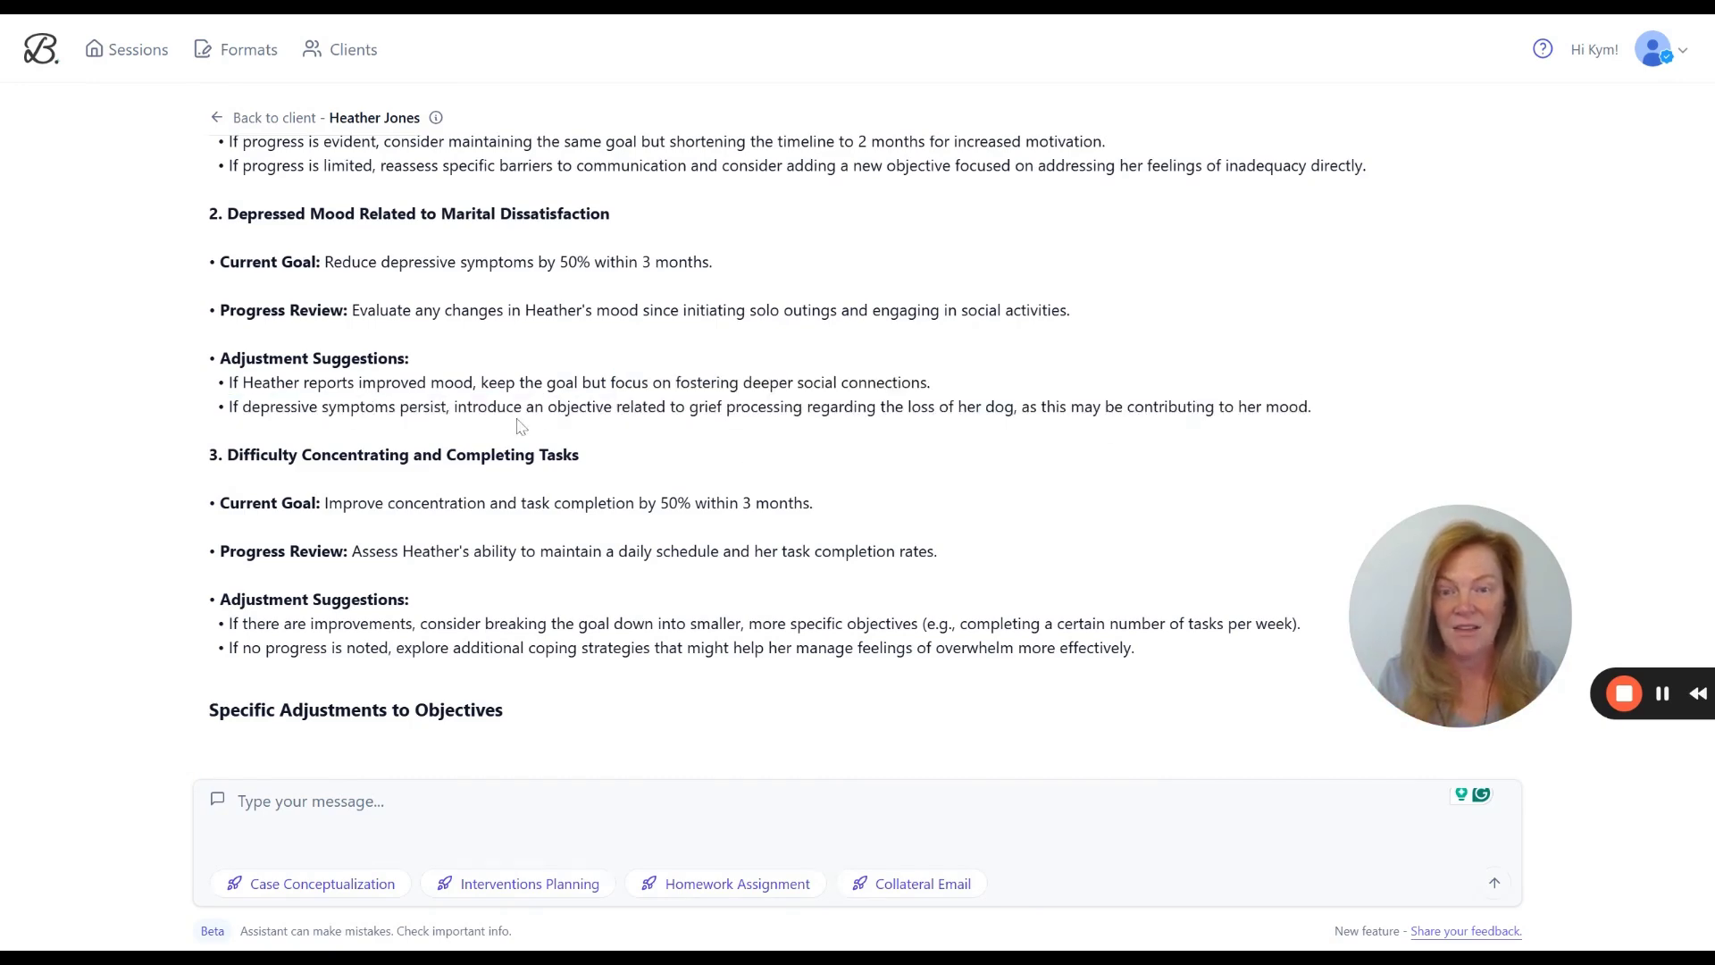
left_click_drag(450, 406, 839, 406)
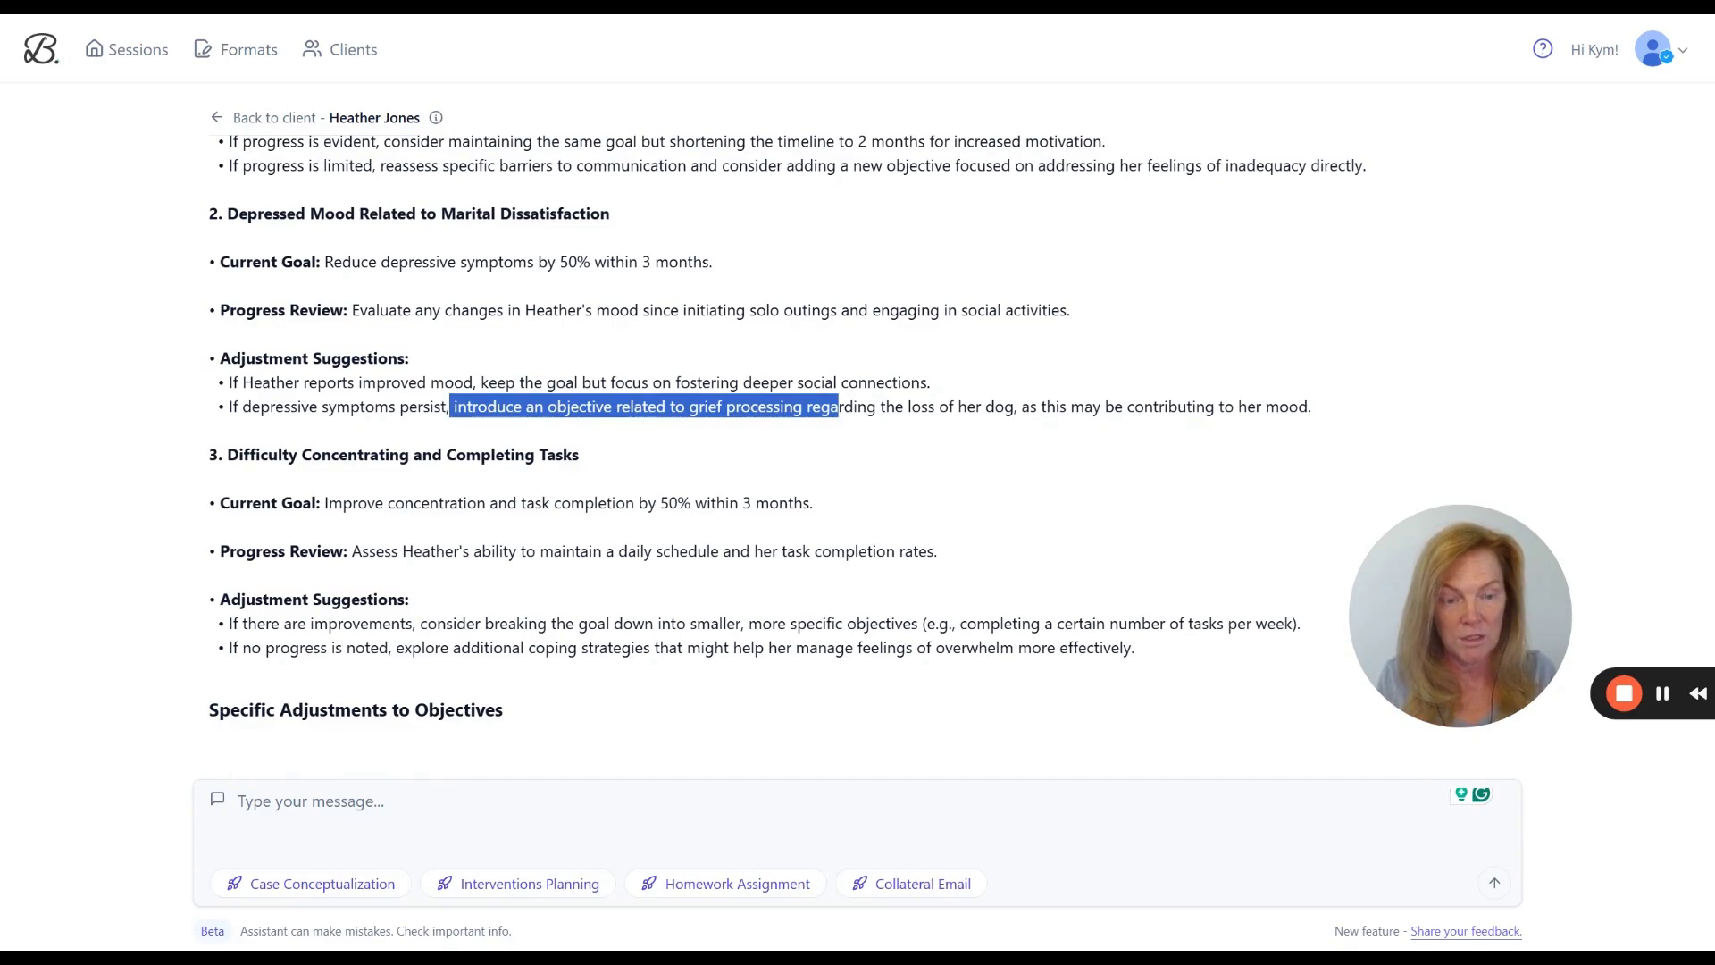
left_click(690, 553)
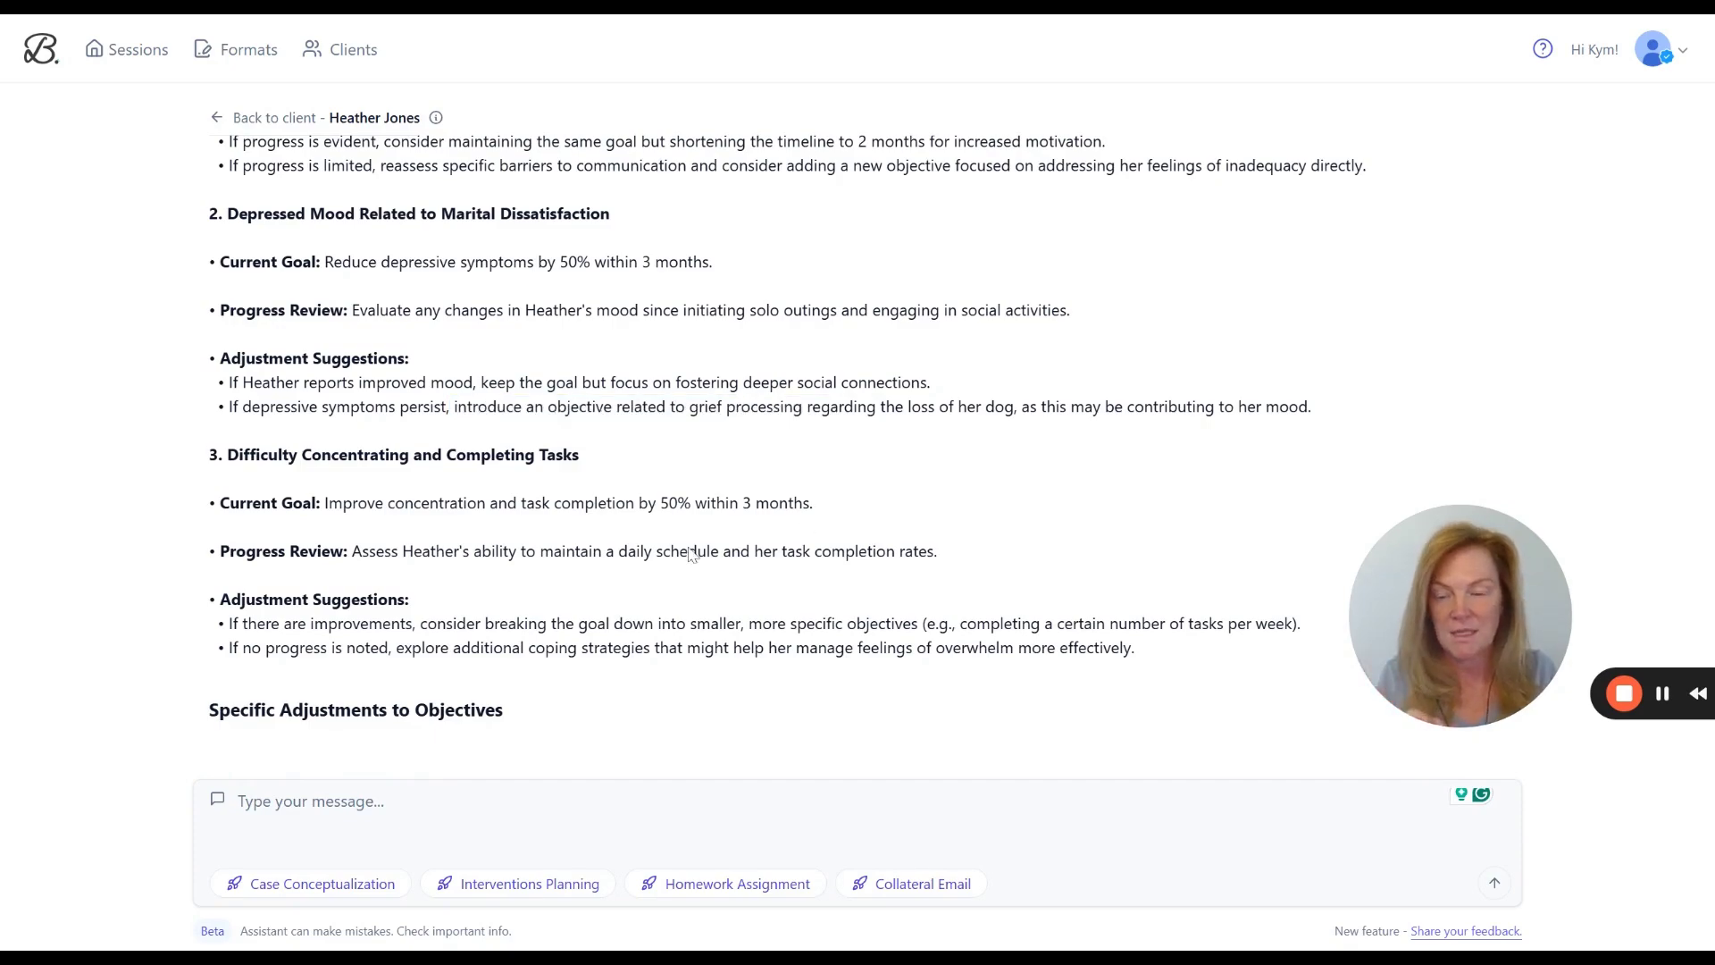
Look further through the goal adjustments and start leaving the chat to return to the client record.
scroll(690, 553, "down", 3)
left_click(272, 118)
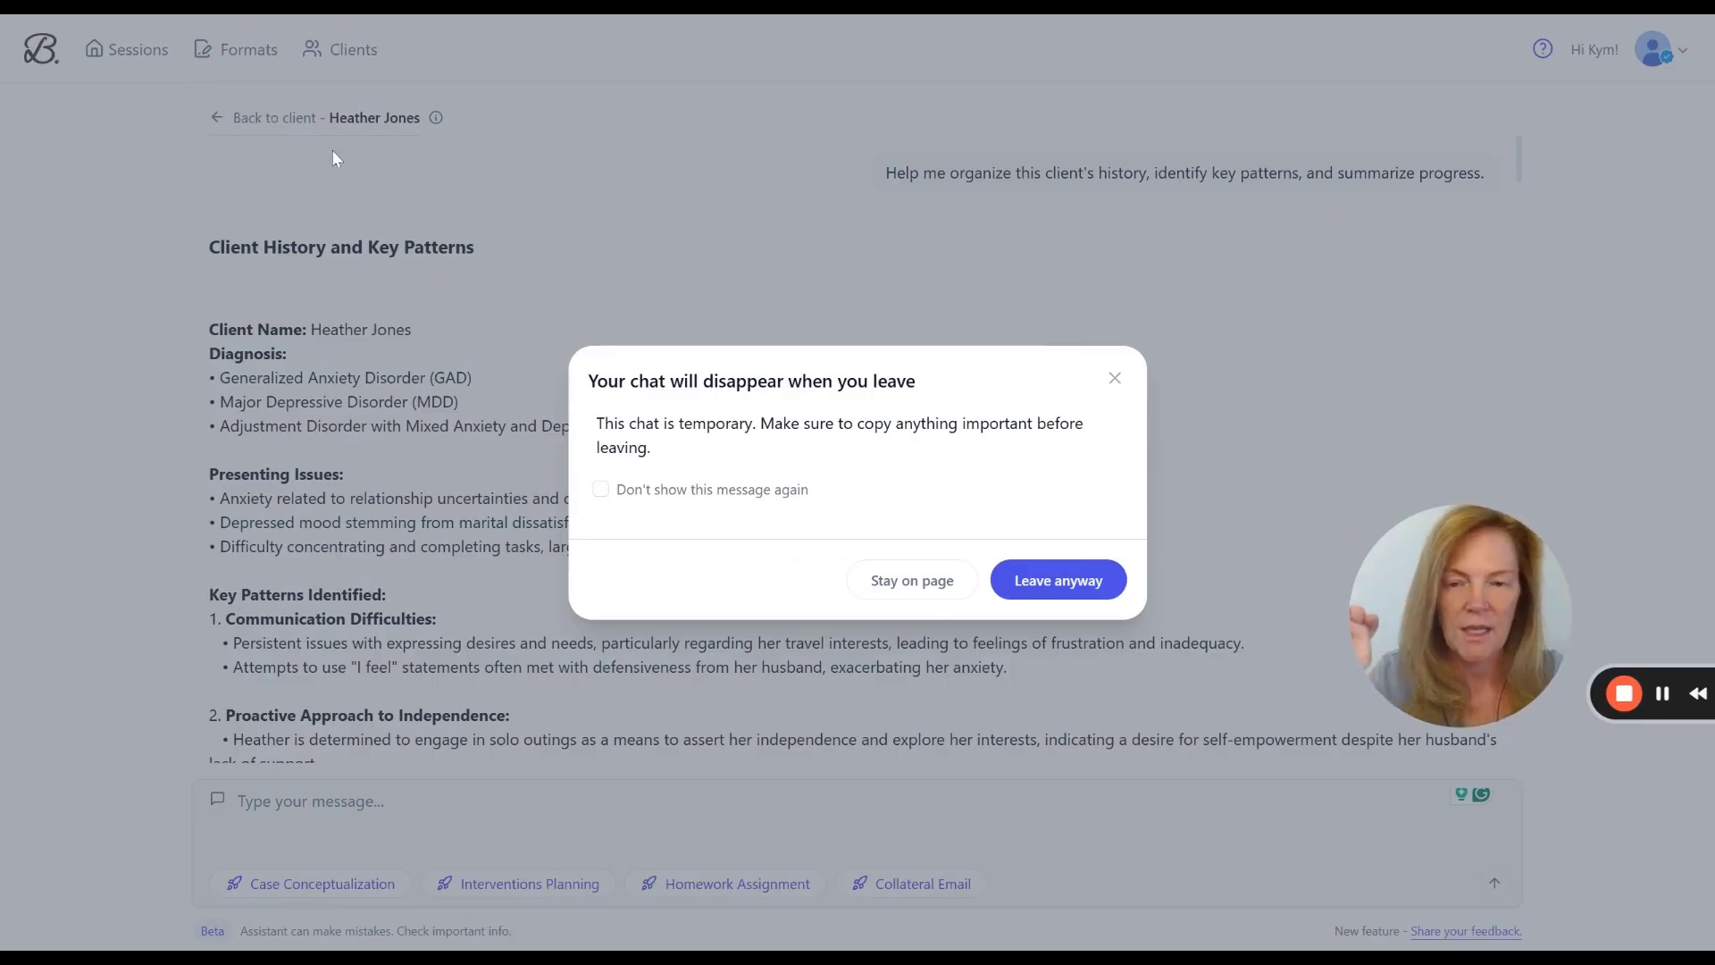